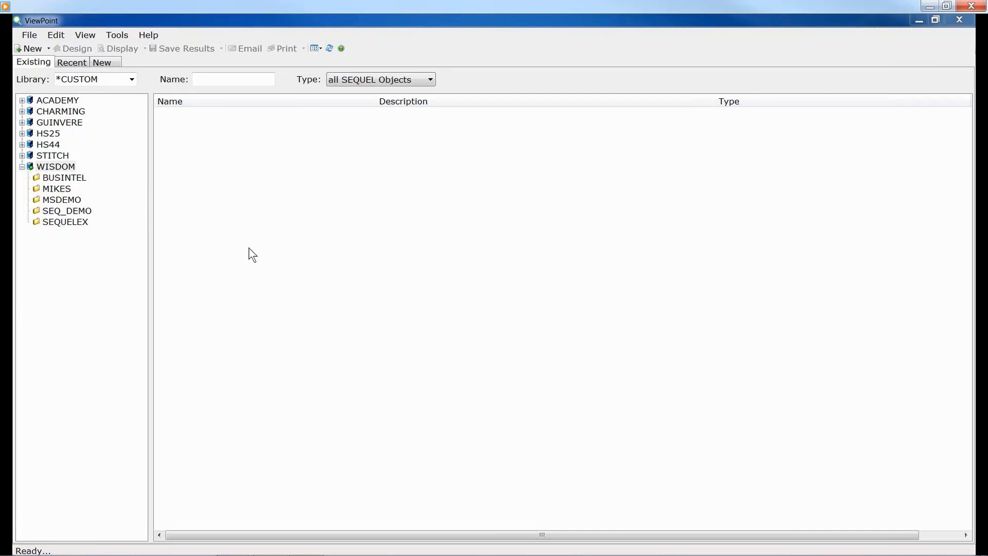
In the BUSINTEL library, start importing a Query Definition and look in the QRYLIB library for query objects.
click(81, 180)
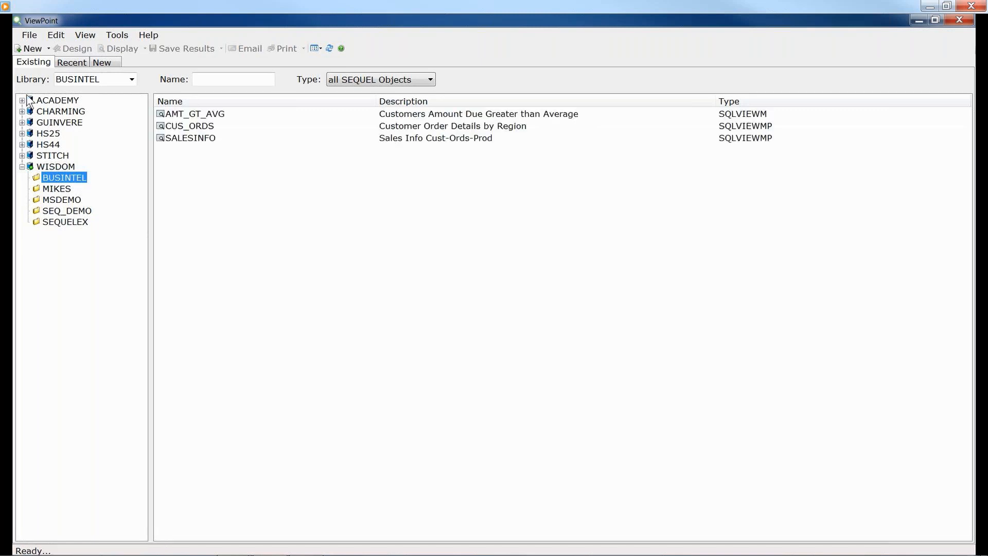
click(28, 36)
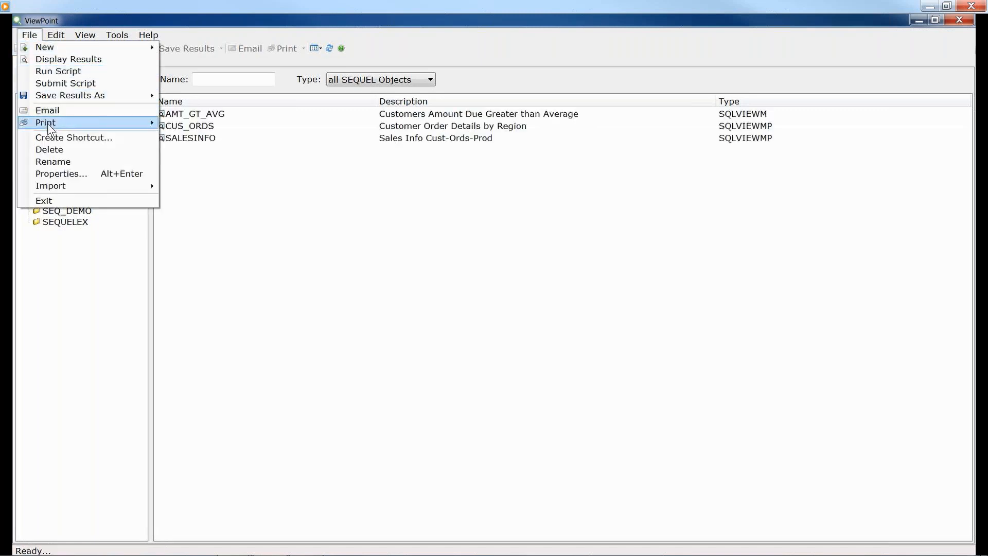
mouse_move(54, 185)
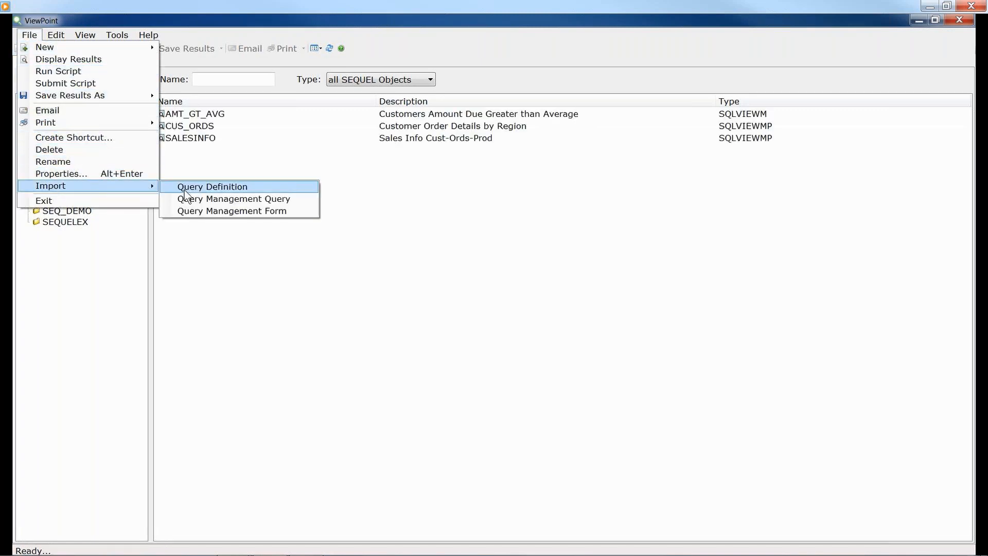
click(186, 188)
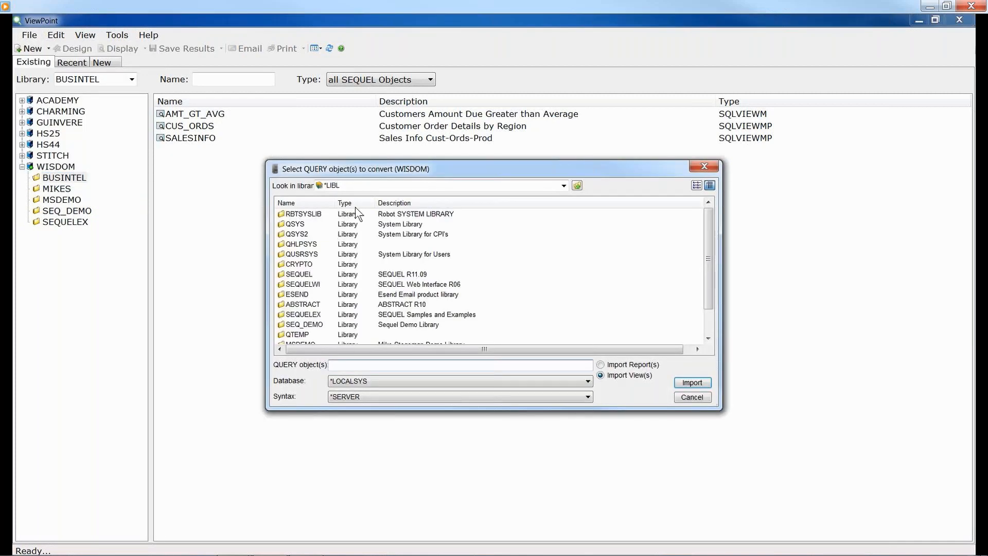
click(358, 188)
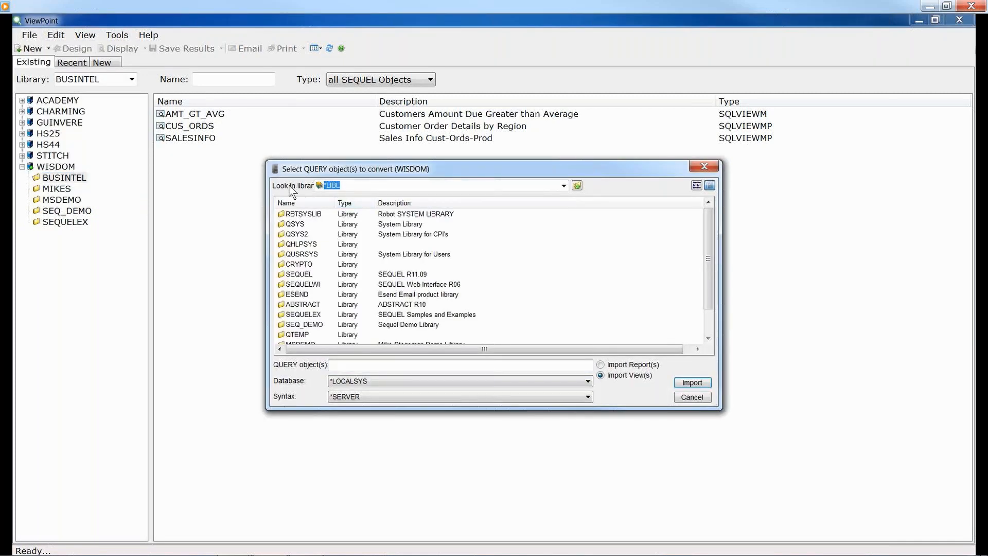
text(QRYLIB)
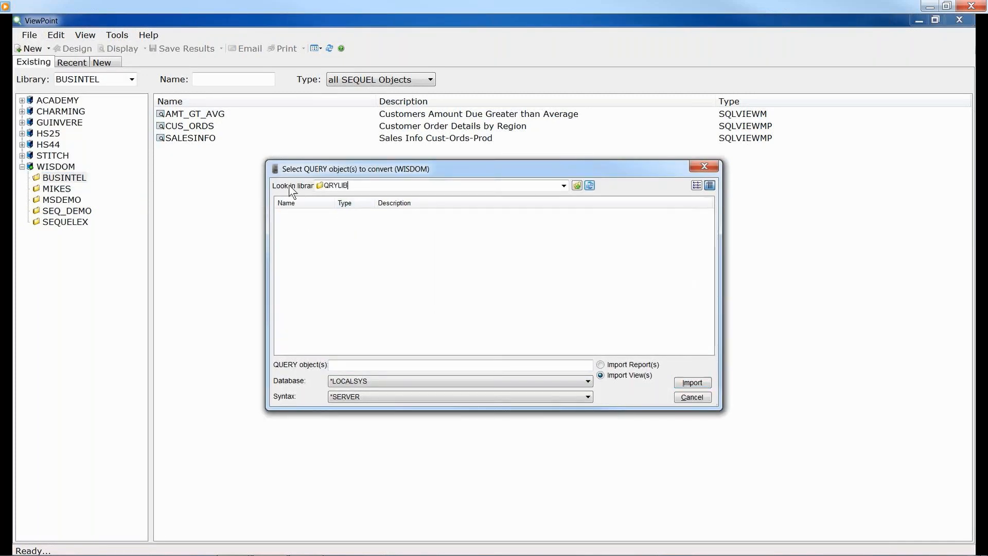
key(Return)
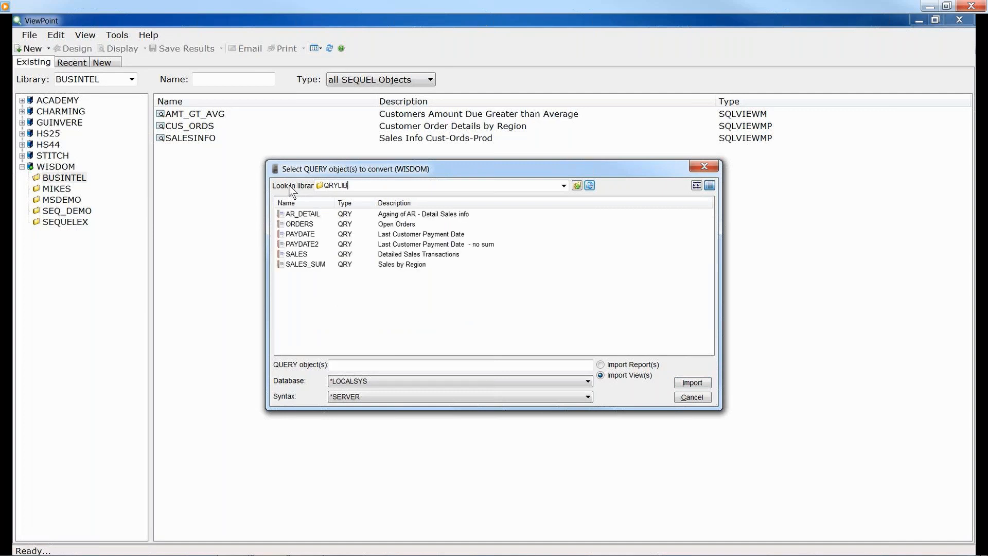
Set the import syntax to *SEQUEL and import the ORDERS, PAYDATE and SALES queries as views.
click(304, 224)
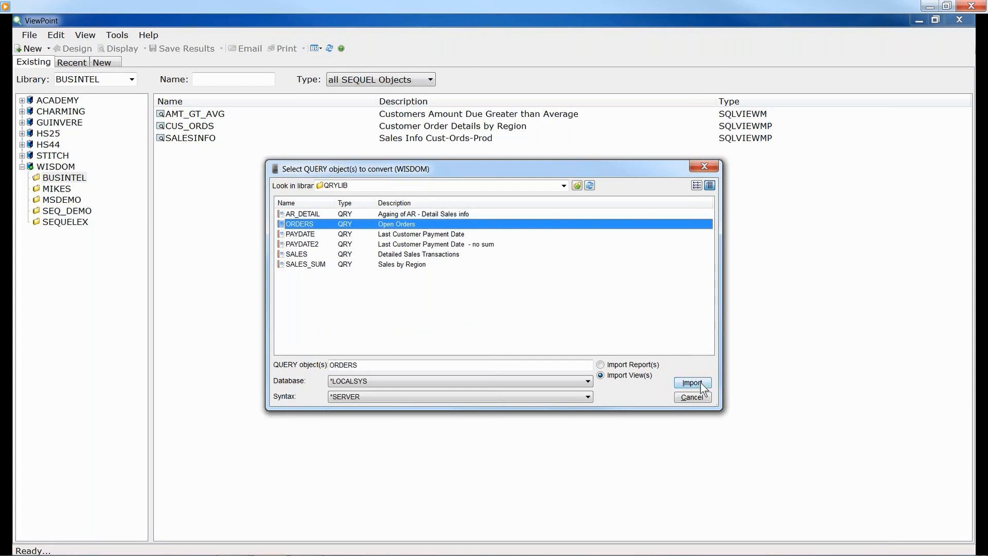
click(588, 397)
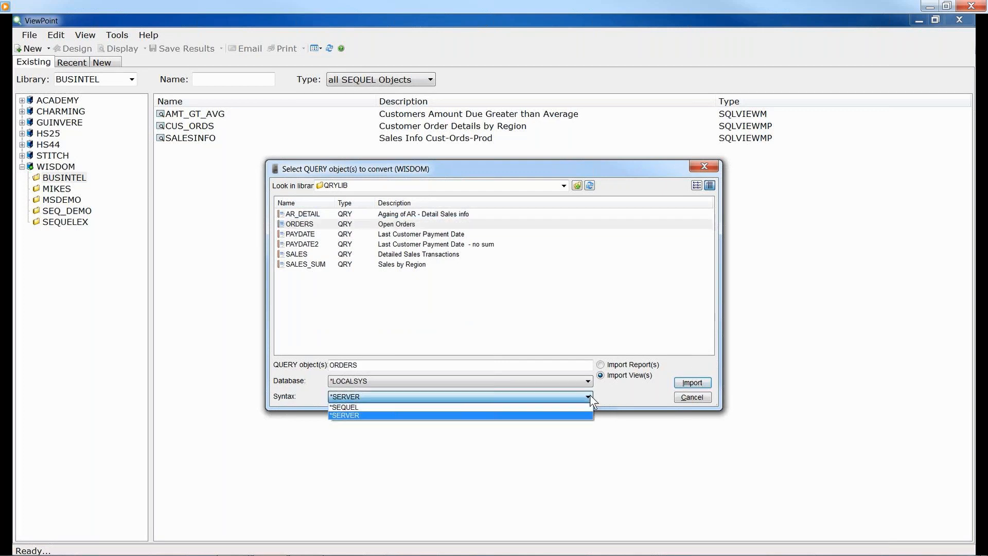
click(436, 414)
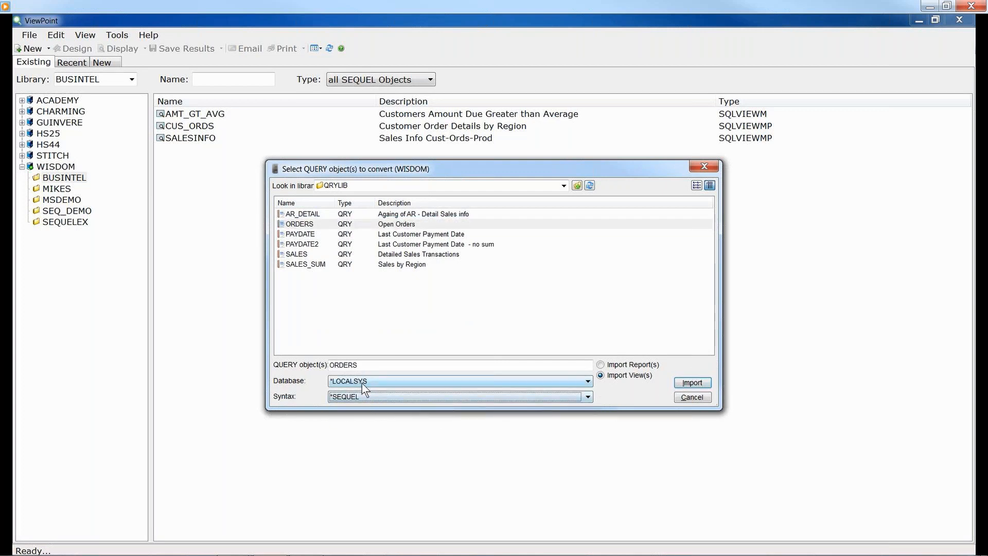
click(291, 225)
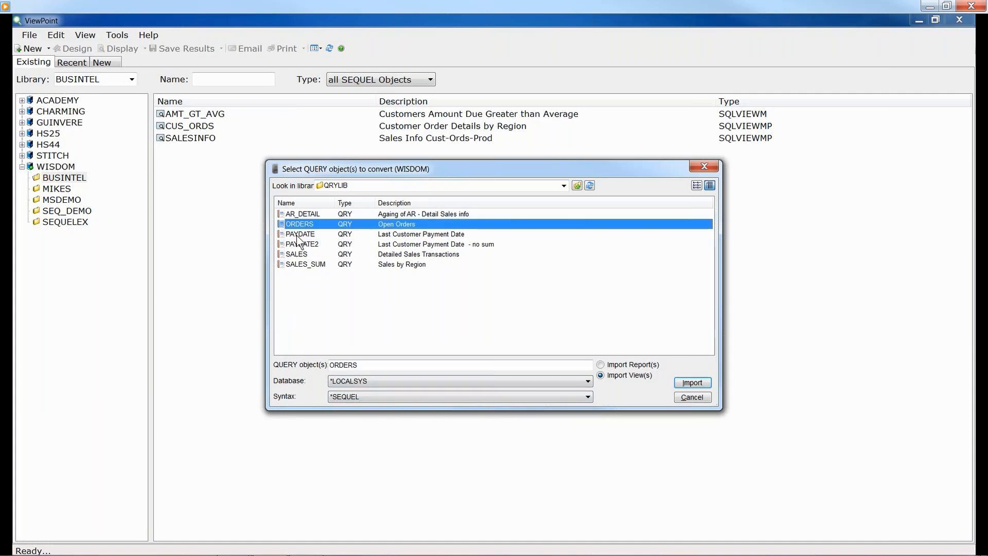
ctrl+click(297, 234)
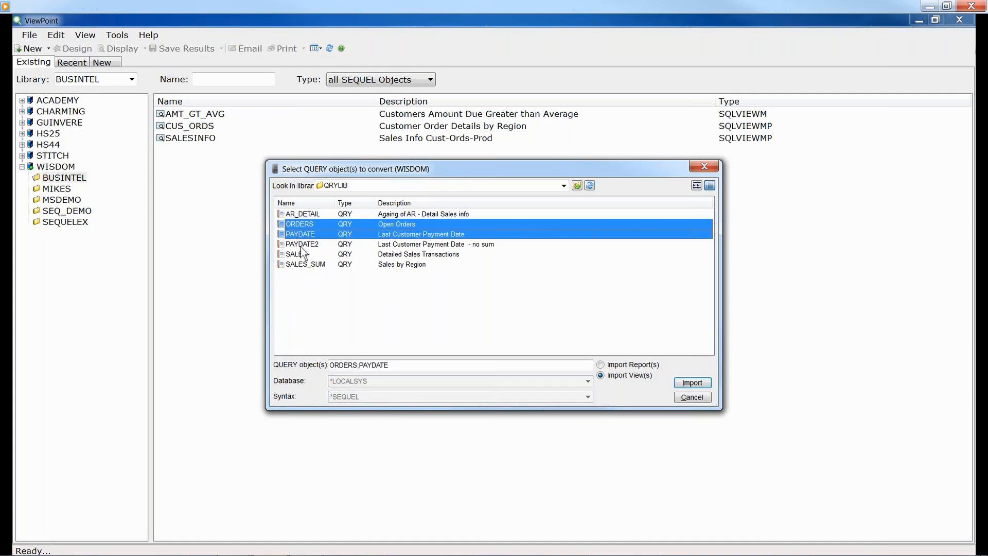
ctrl+click(301, 254)
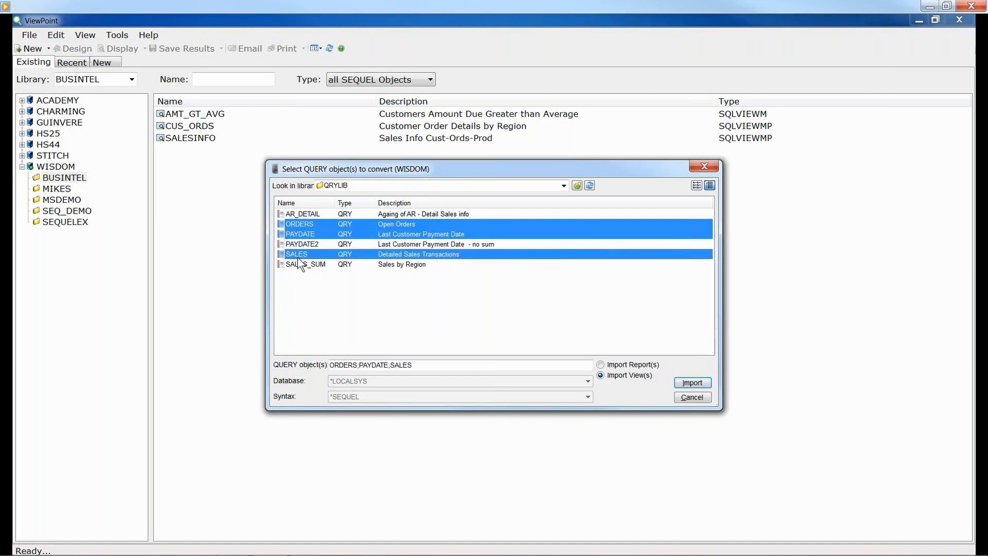
click(685, 385)
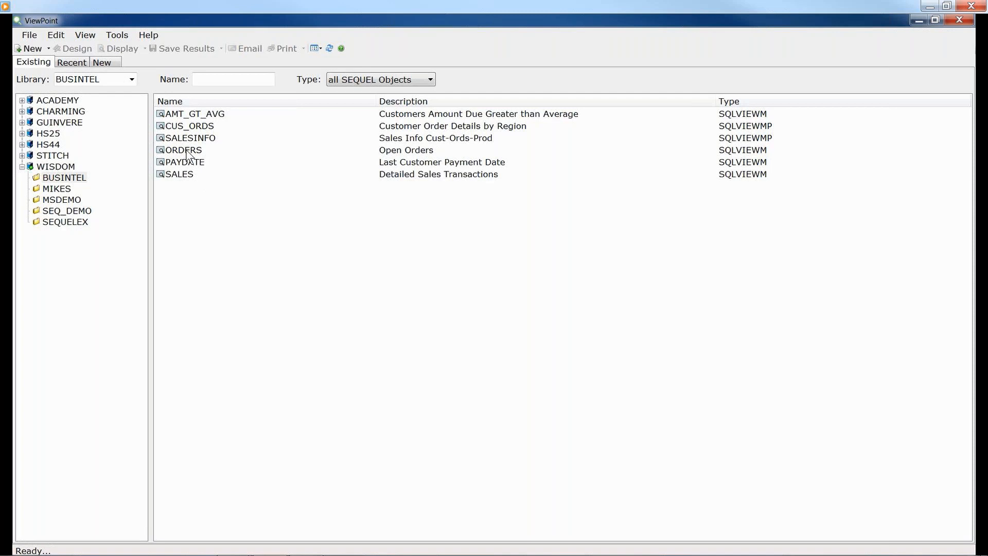
Display the results of the imported ORDERS view.
click(213, 150)
right_click(212, 150)
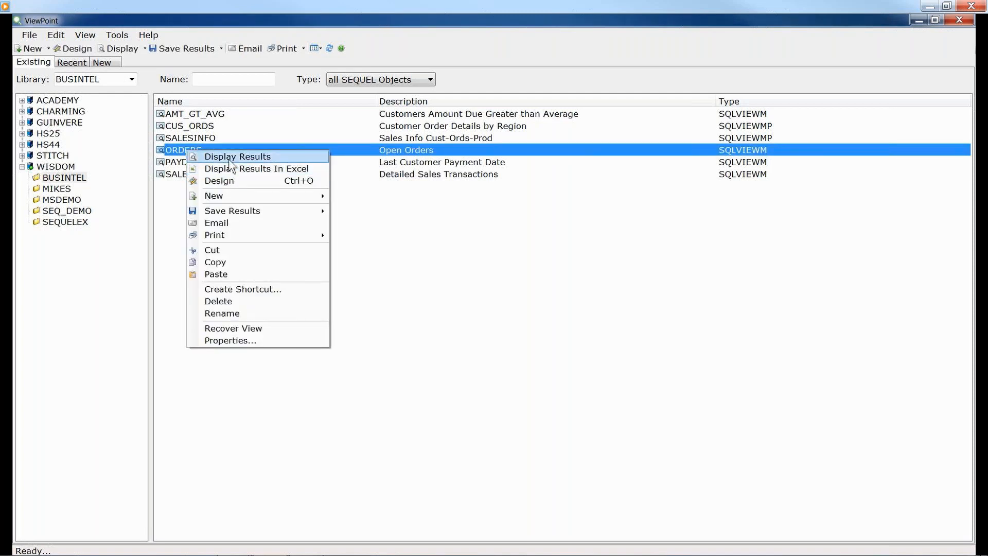
click(230, 157)
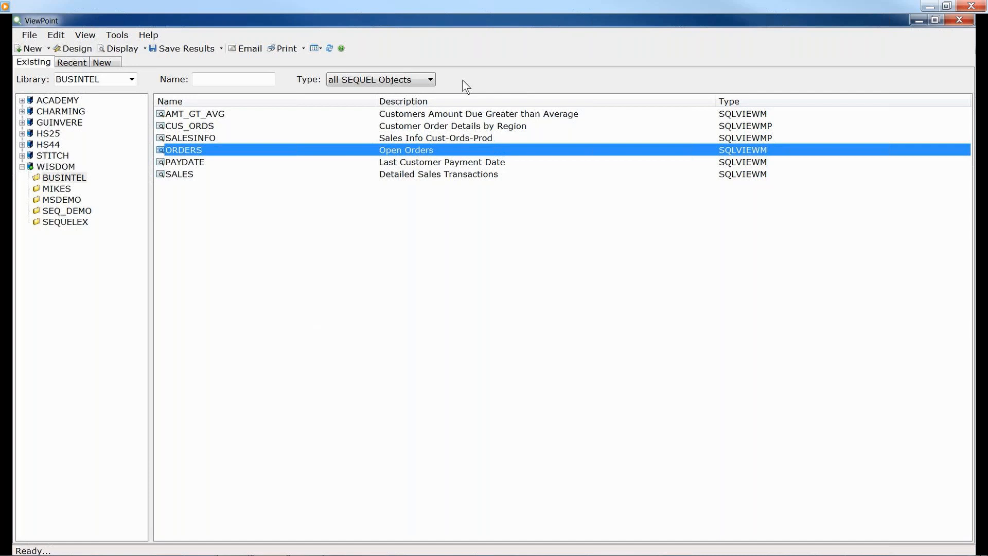
Open the ORDERS view in design mode and spread out the ordhead and ordline file boxes so the join lines show.
right_click(185, 152)
click(211, 183)
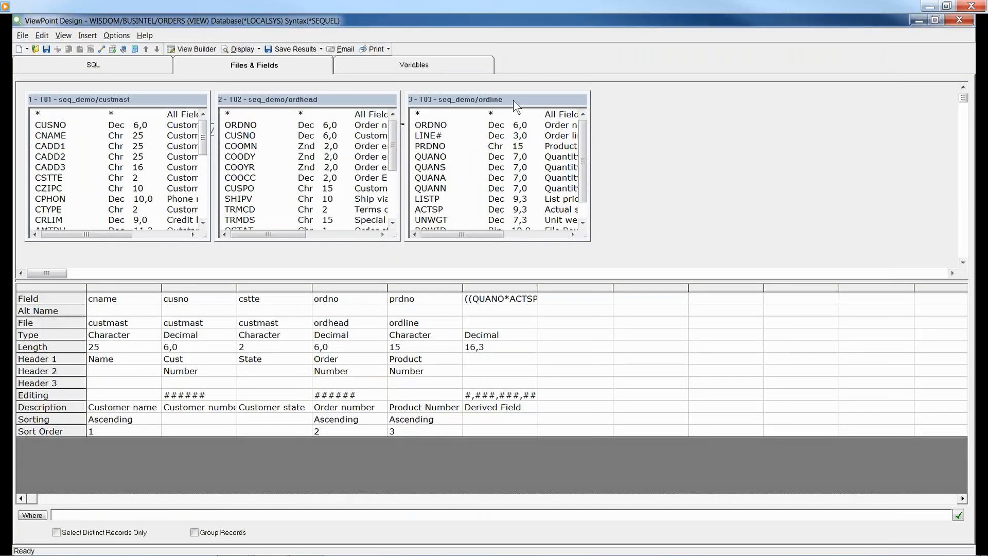
drag(514, 100, 590, 98)
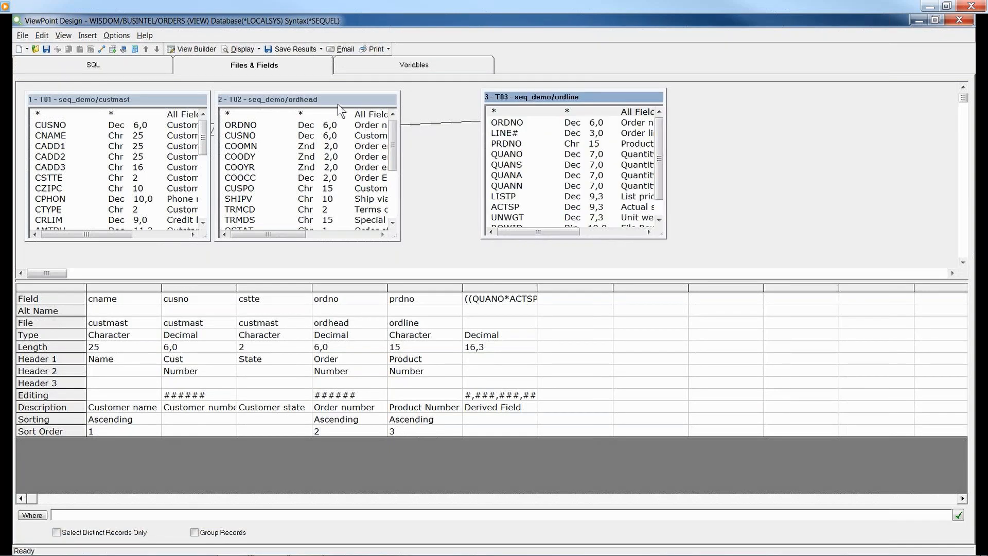
drag(376, 105, 414, 104)
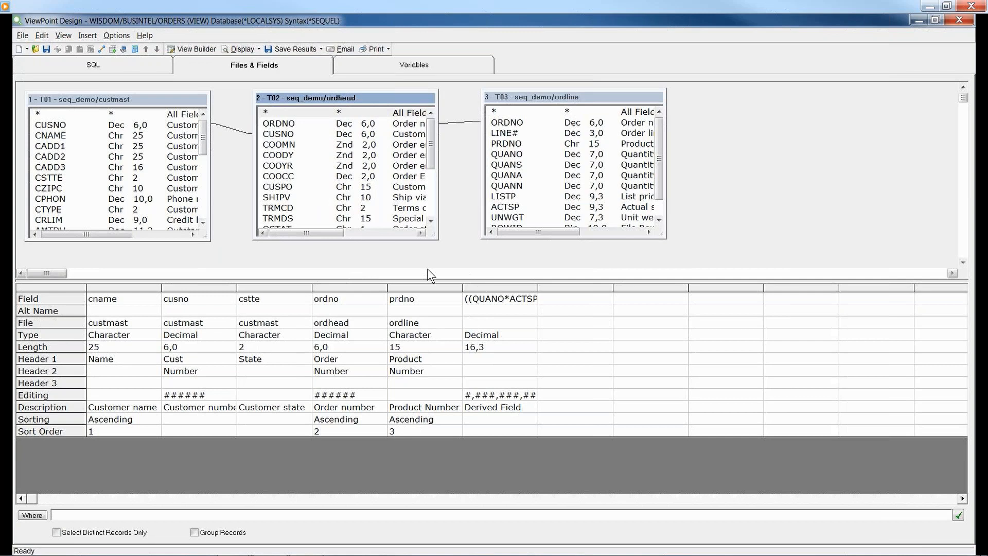
Add the PARTMAST product master file from the SEQ_DEMO library to the view.
right_click(727, 116)
click(775, 123)
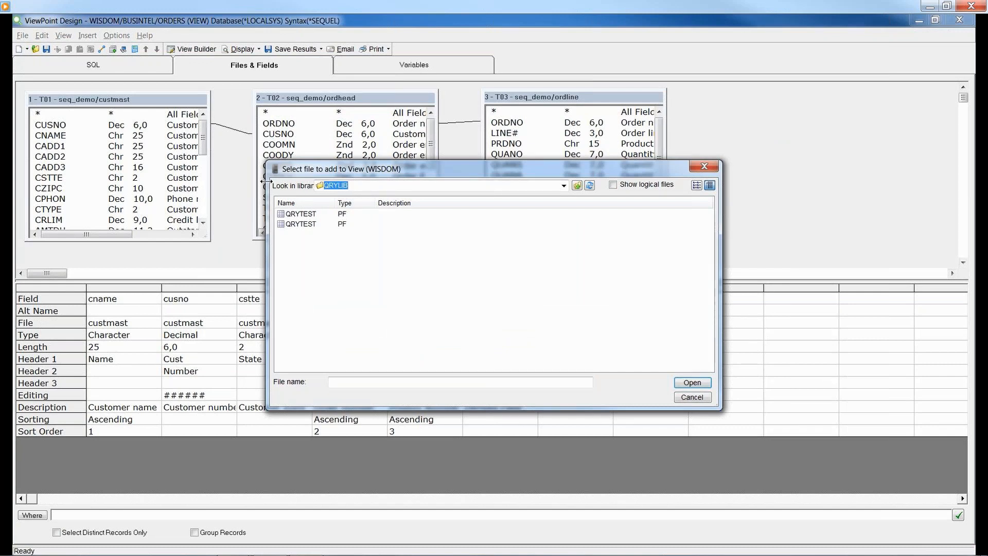
click(565, 185)
click(446, 267)
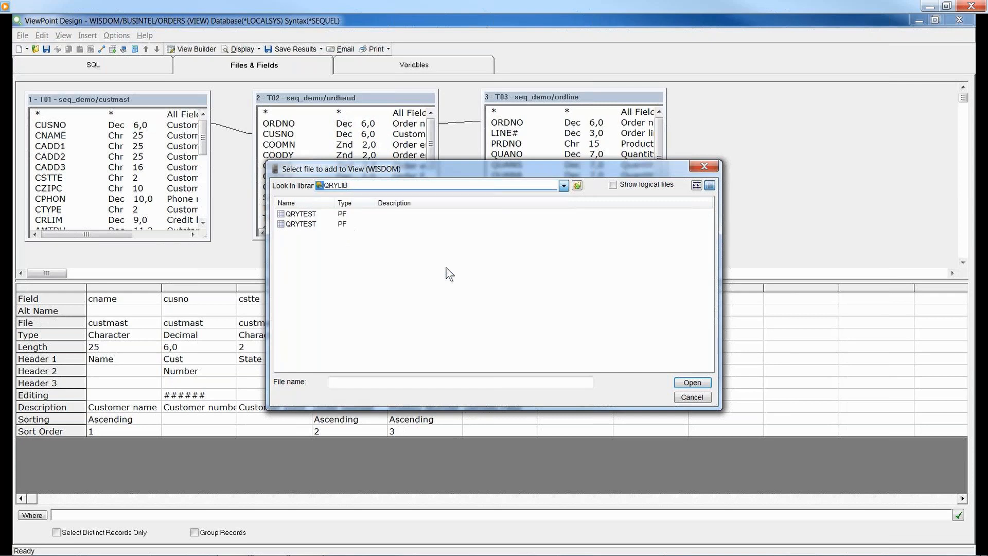
double_click(304, 215)
click(308, 245)
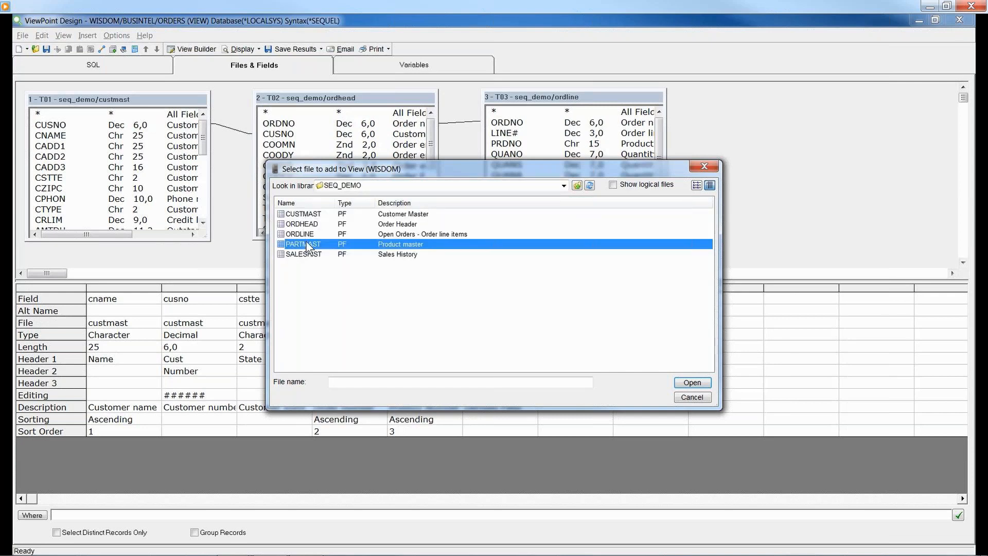
double_click(308, 245)
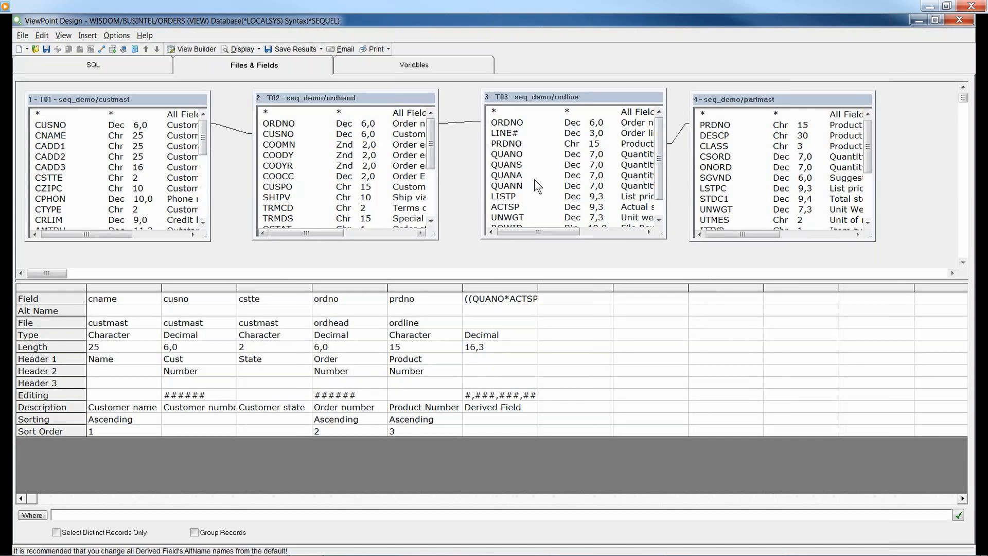
Insert custmast's REGON as the first column, and partmast's CLASS before and DESCP after the prdno column.
drag(204, 138, 218, 174)
click(46, 200)
drag(46, 204, 91, 311)
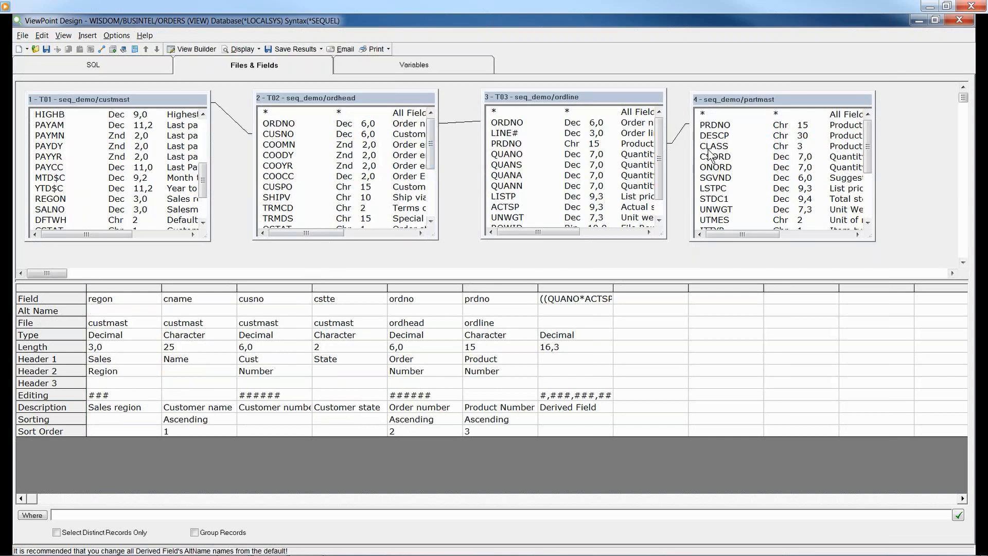
drag(709, 151, 491, 300)
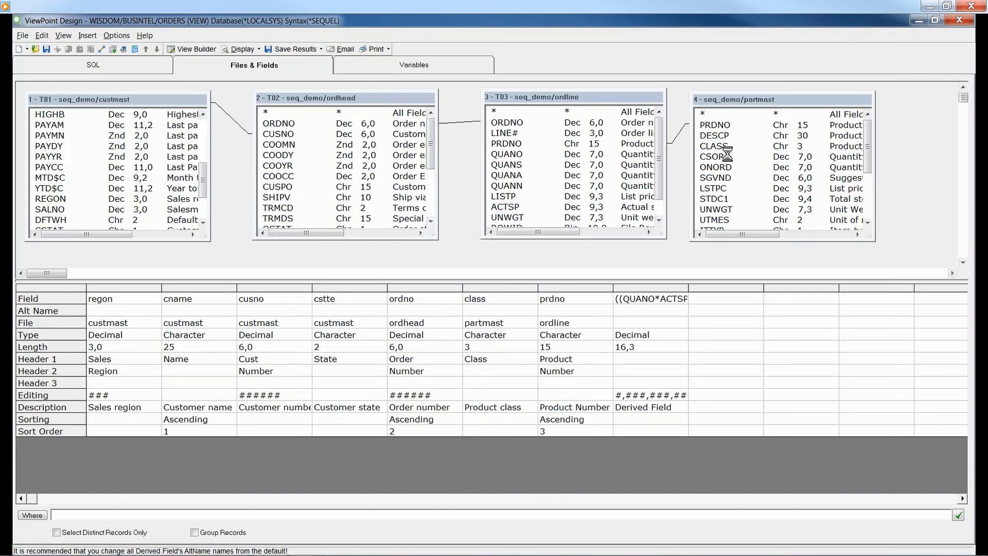
drag(715, 140, 618, 299)
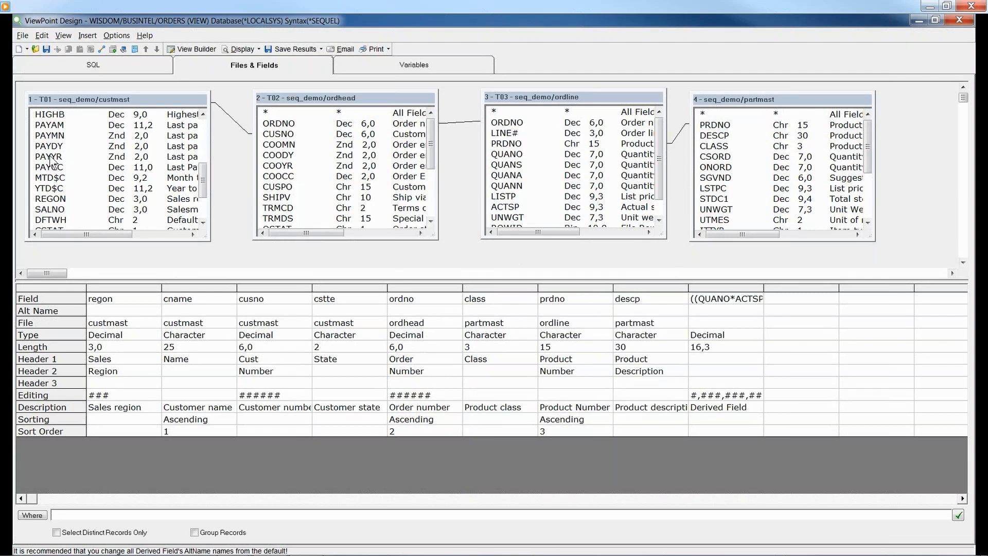
Insert custmast's CADD3 field after regon and move the cstte column between the two.
drag(203, 181, 207, 153)
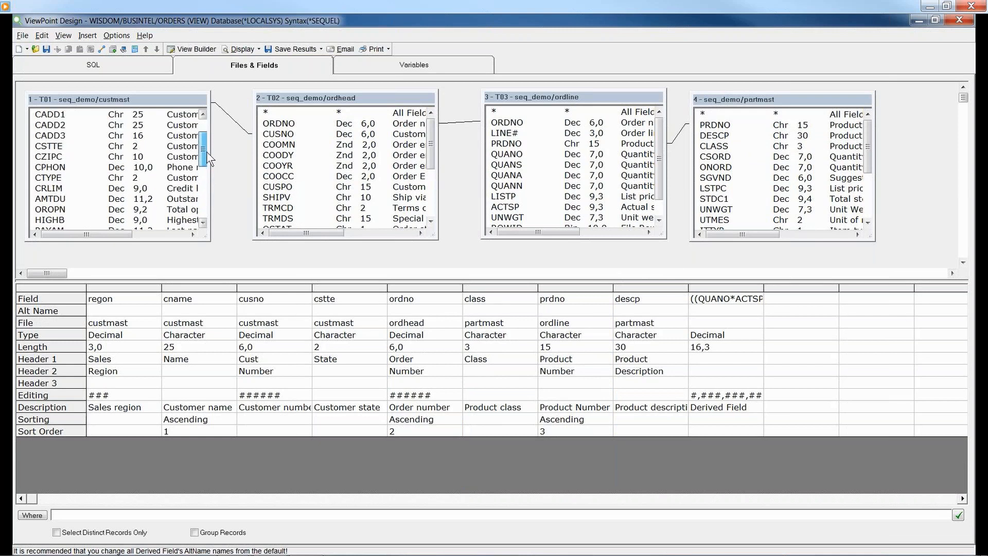
drag(56, 136, 166, 292)
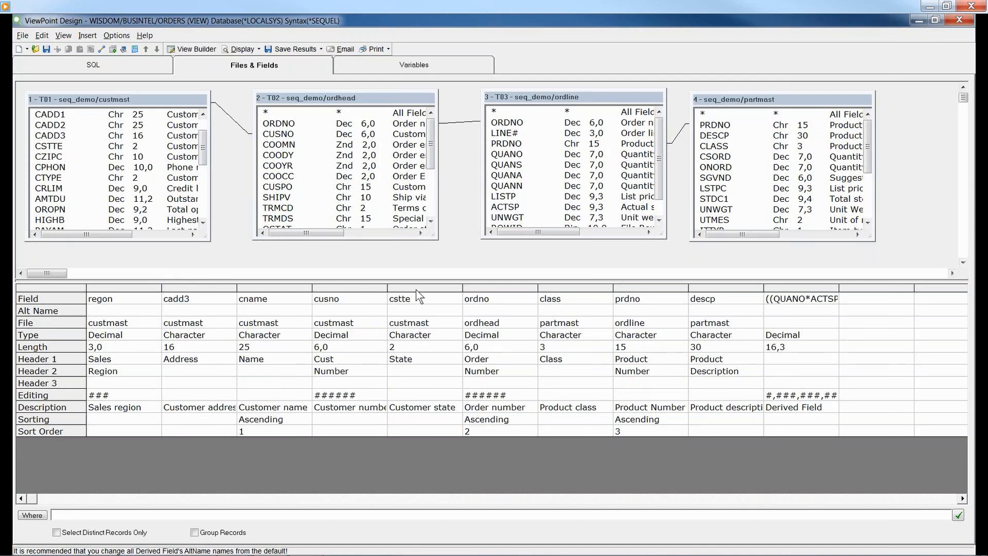
drag(416, 289, 170, 291)
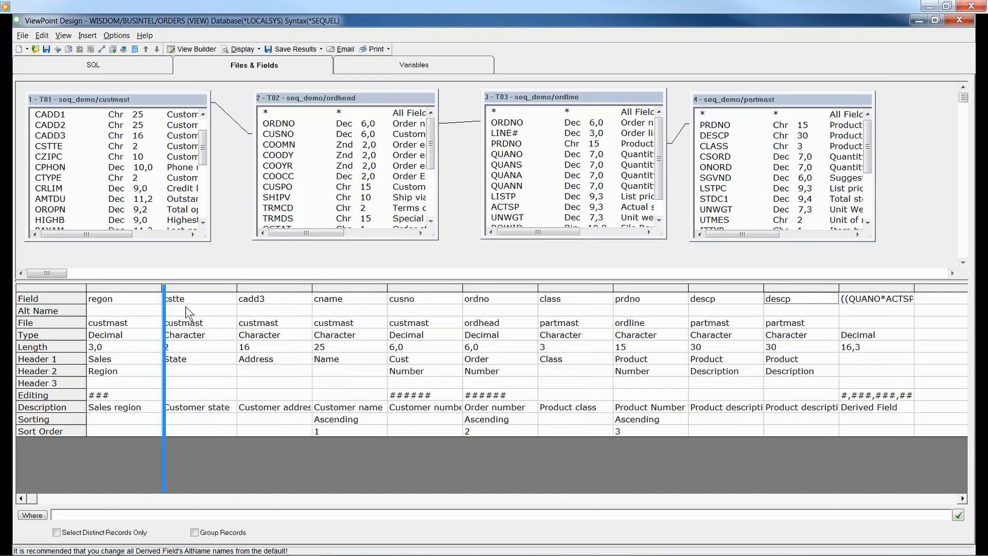
Set the first header of the cadd3 column to City.
click(266, 360)
text(City)
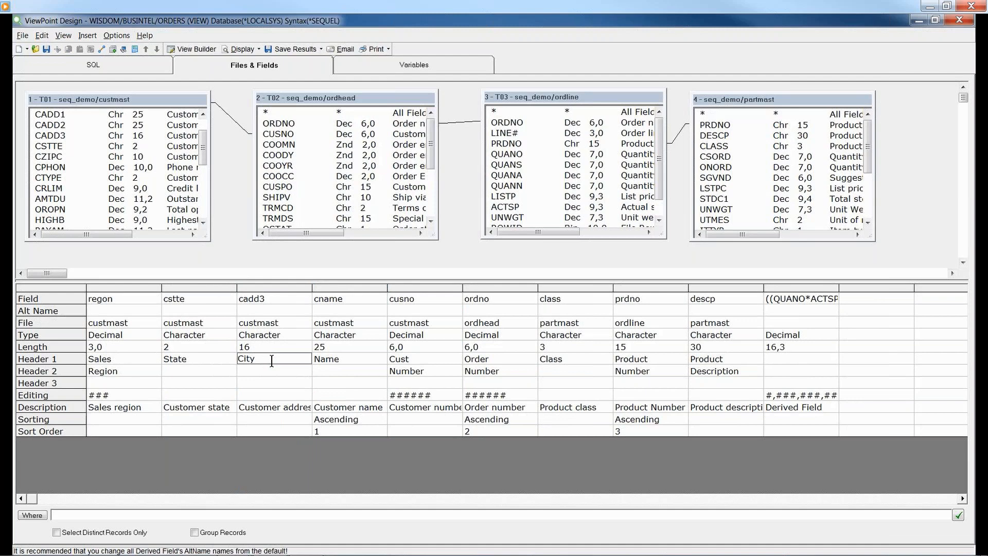
key(Return)
Give the derived QUANO*ACTSP field the alternate name extpr and the two-line header Extended Price.
click(793, 311)
text(extpr)
key(Tab)
text(Extended)
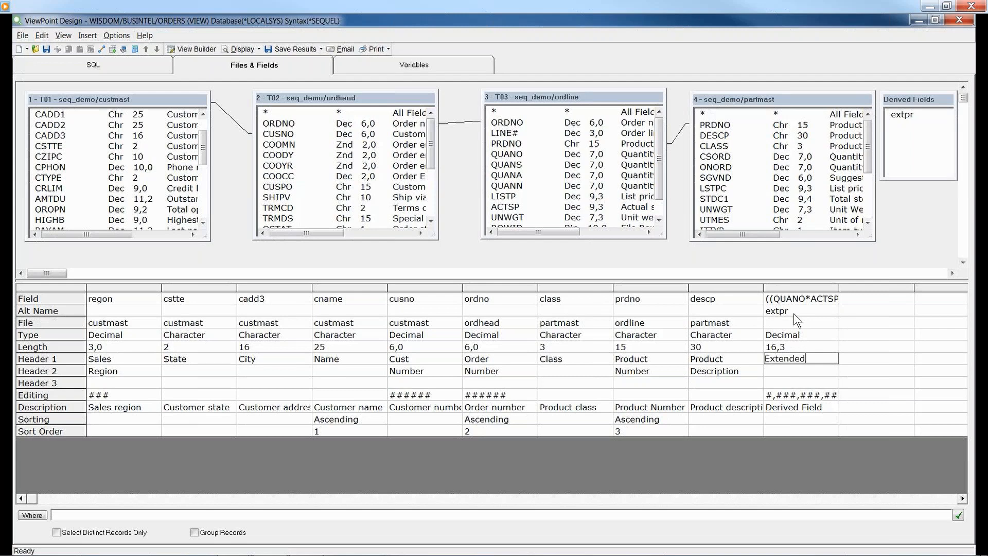
key(Tab)
text(Price)
key(Return)
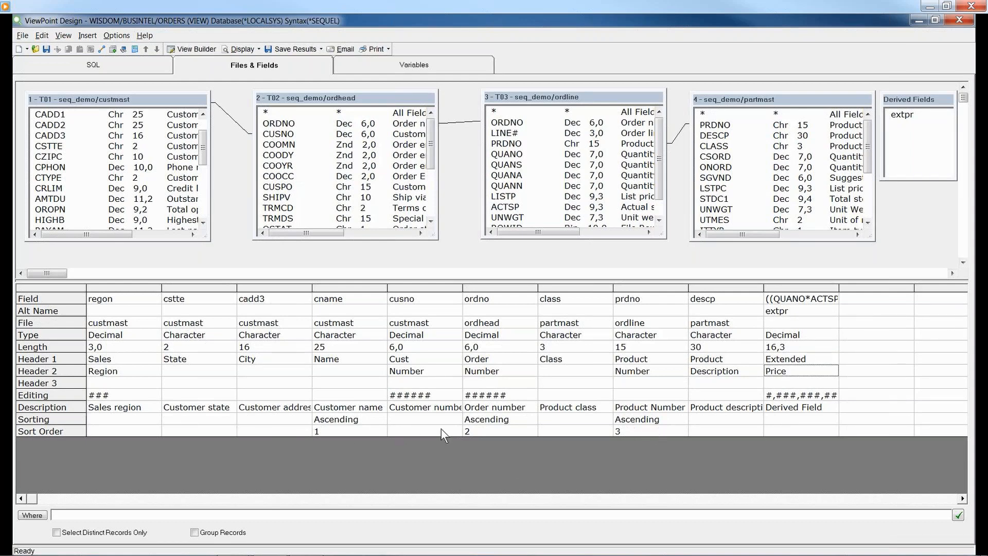
Sort the regon and cstte columns ascending and give them sort orders 1 and 2.
click(154, 423)
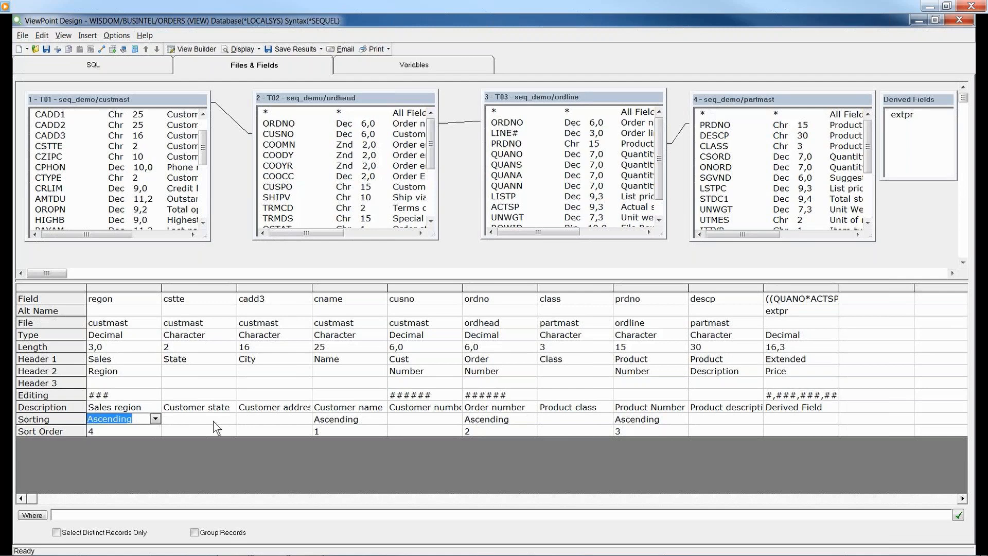
click(228, 420)
click(151, 430)
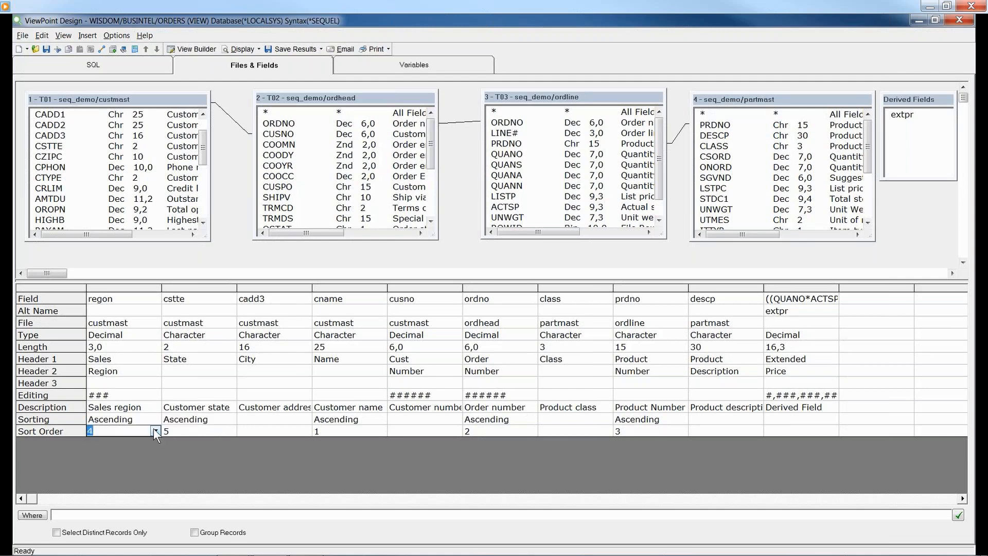
click(155, 431)
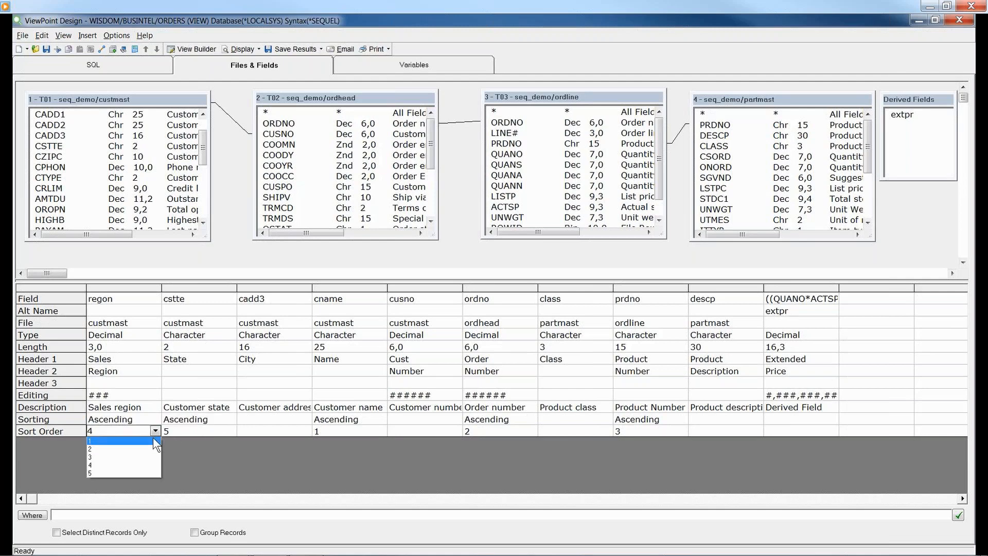
click(156, 440)
click(220, 435)
click(230, 431)
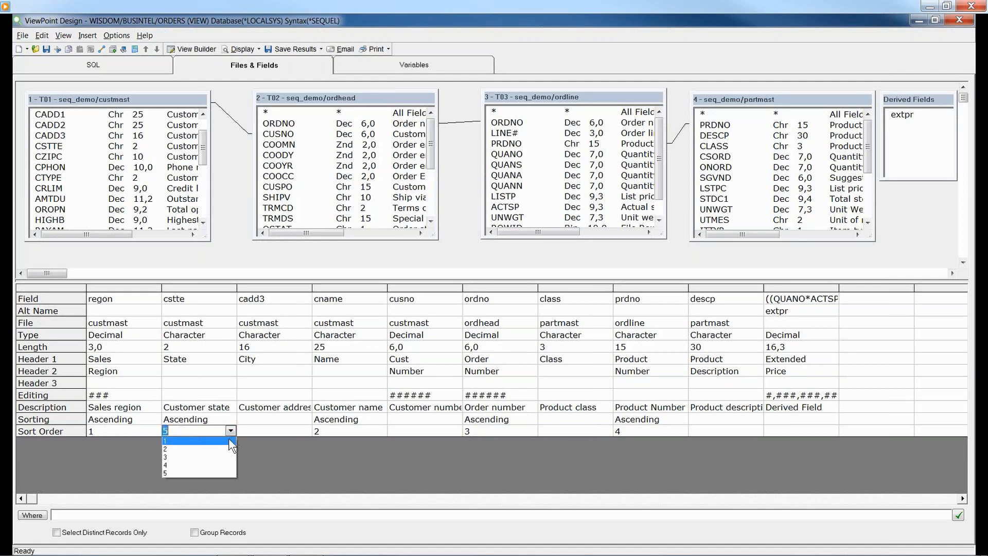
click(227, 448)
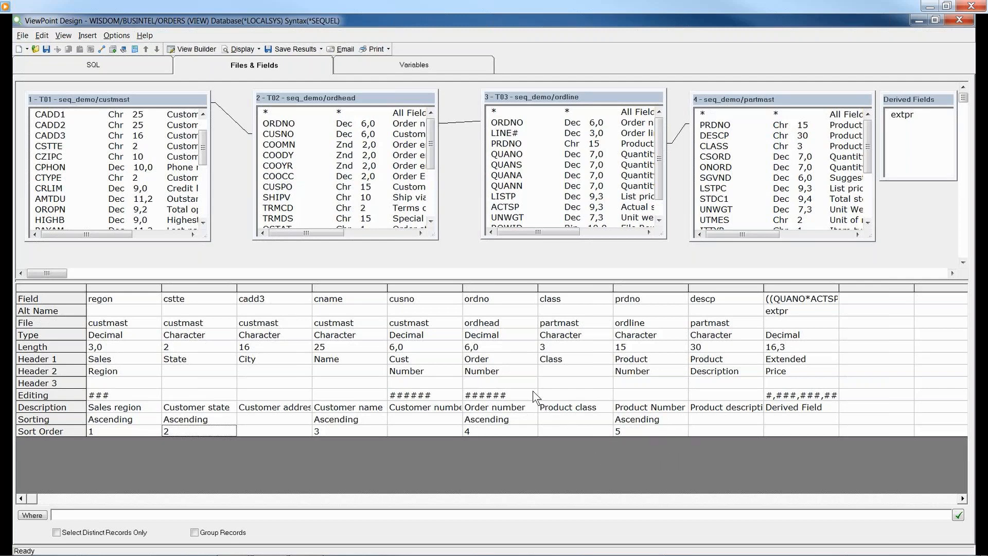
Examine the editing style options available for the extpr column.
click(818, 394)
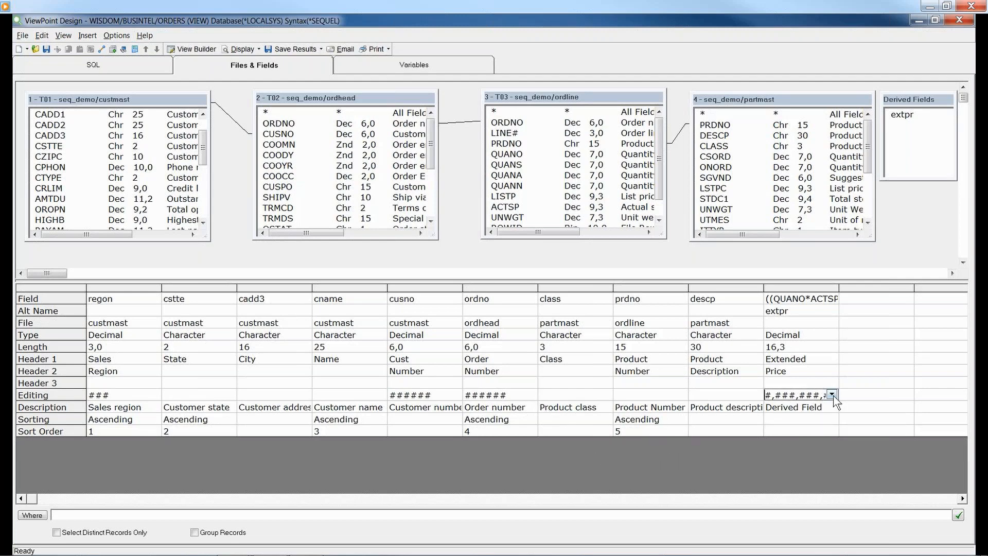
click(832, 395)
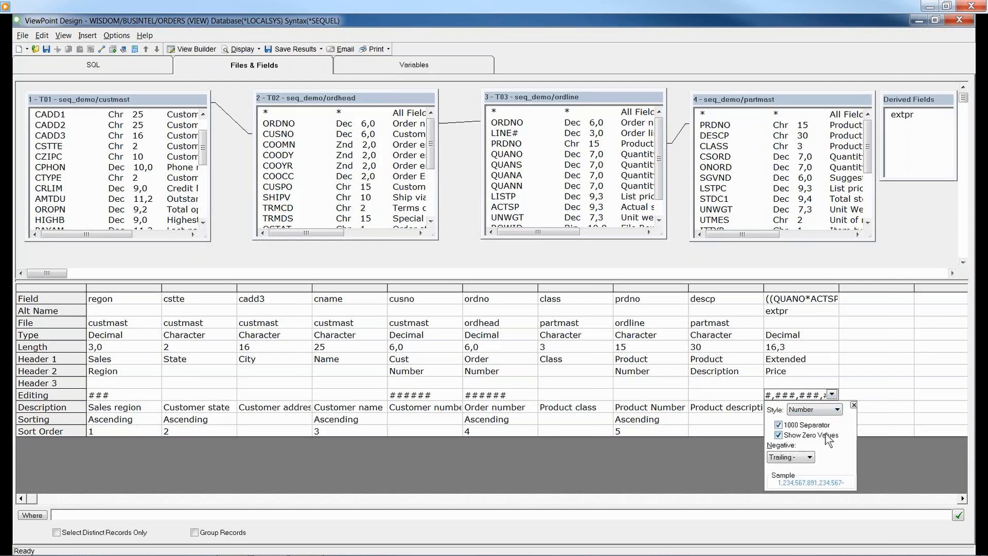
click(836, 410)
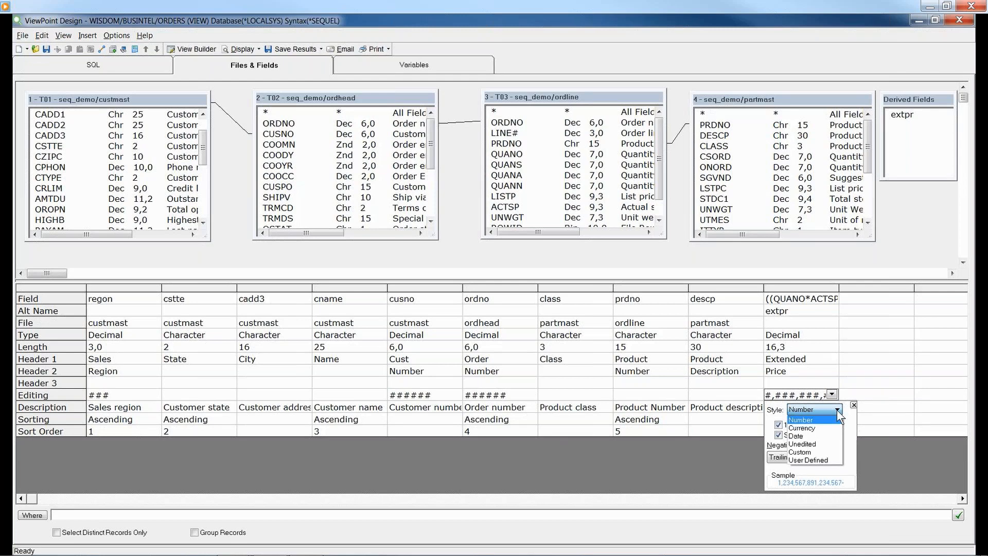
click(837, 410)
click(854, 406)
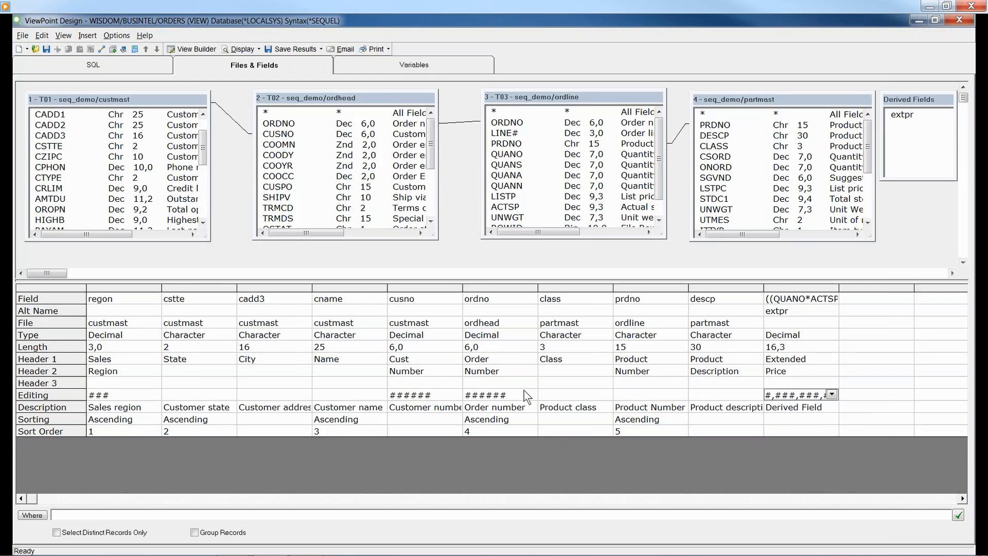
Set the ordno column's editing style to Number without the 1000 separator.
click(524, 398)
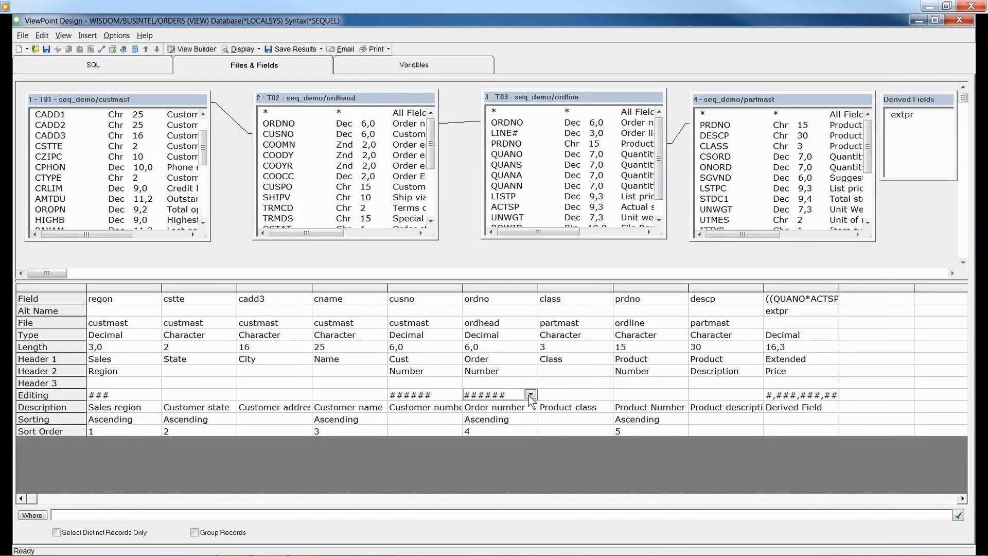
click(530, 395)
click(535, 409)
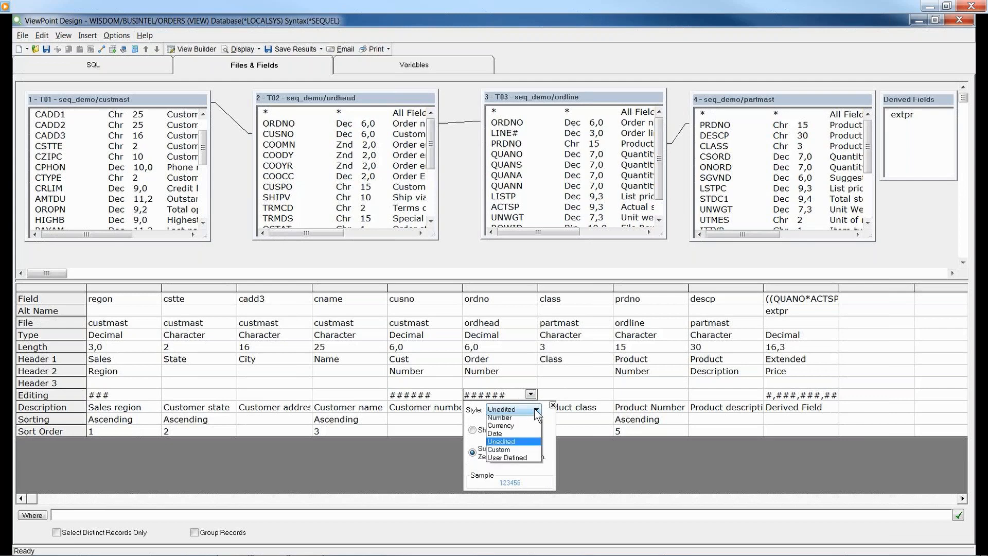
click(507, 428)
click(505, 426)
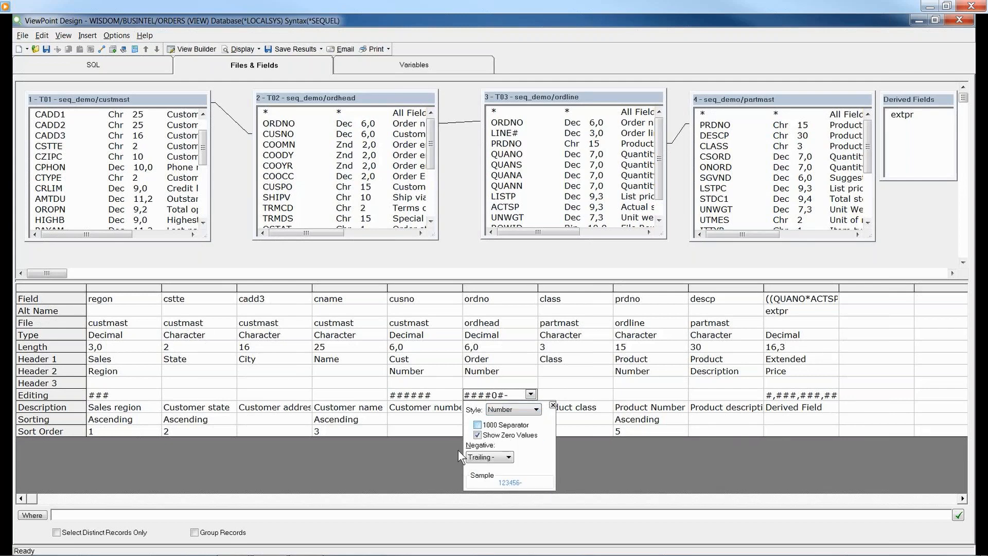
click(441, 457)
Set the cusno column's editing style to Number without the 1000 separator.
click(452, 392)
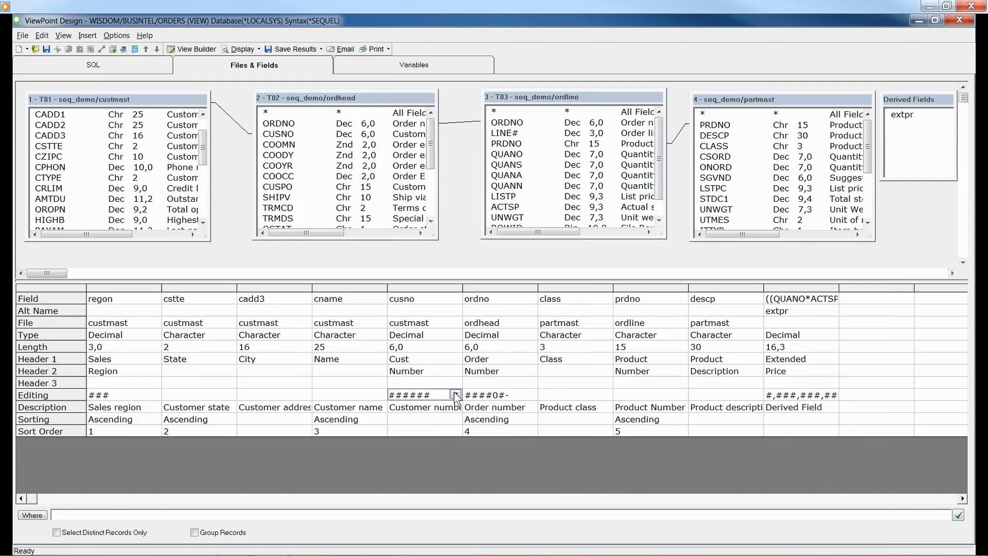
click(454, 394)
click(453, 410)
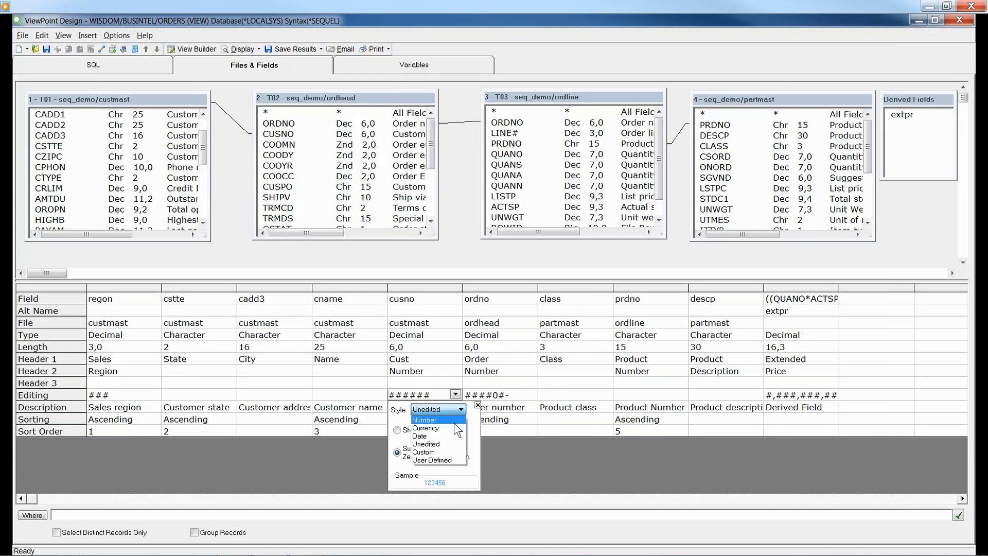
click(419, 427)
click(361, 463)
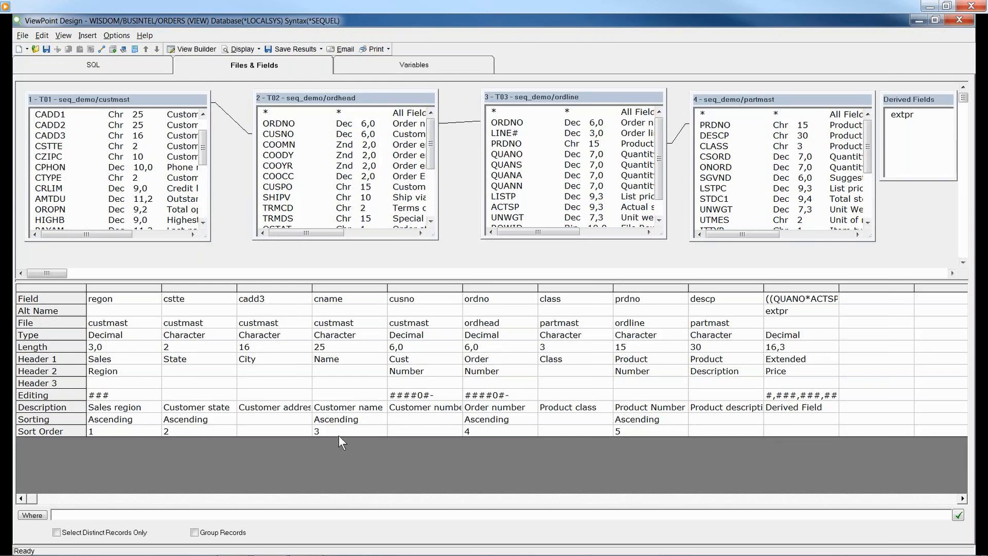
Display the modified ORDERS view and compare its results side by side with the earlier Open Orders results.
click(234, 49)
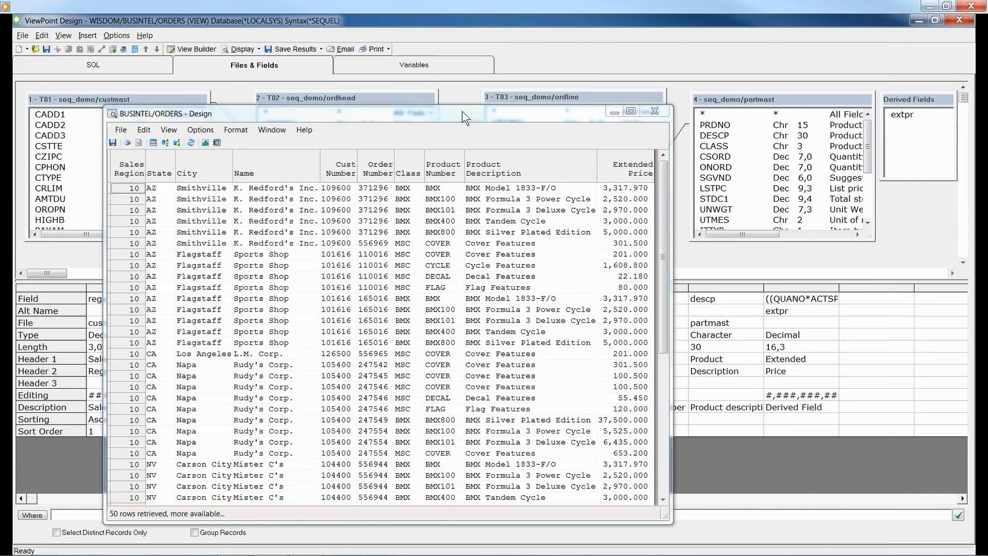
click(441, 113)
drag(440, 113, 406, 85)
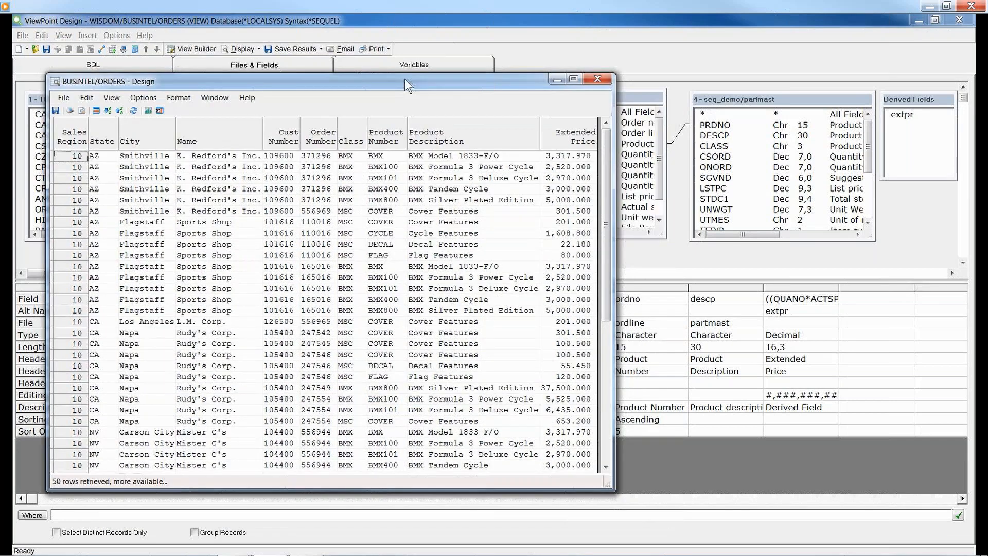
key(alt+Tab)
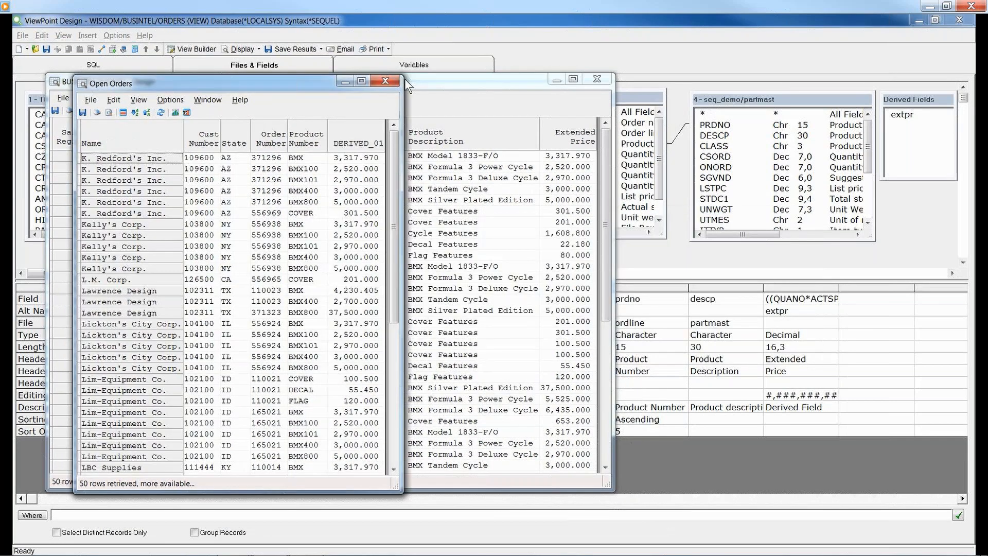
drag(293, 79, 802, 109)
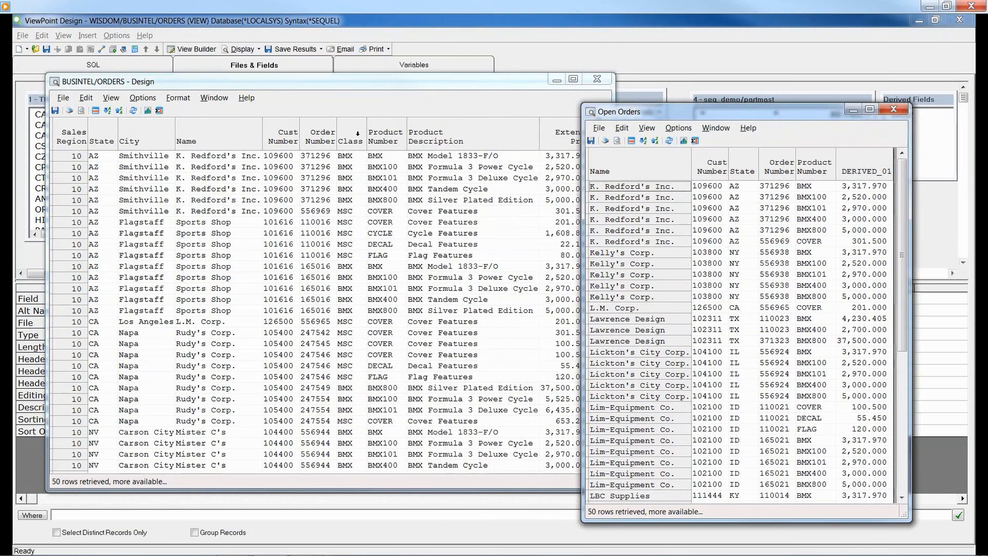
drag(624, 114, 654, 109)
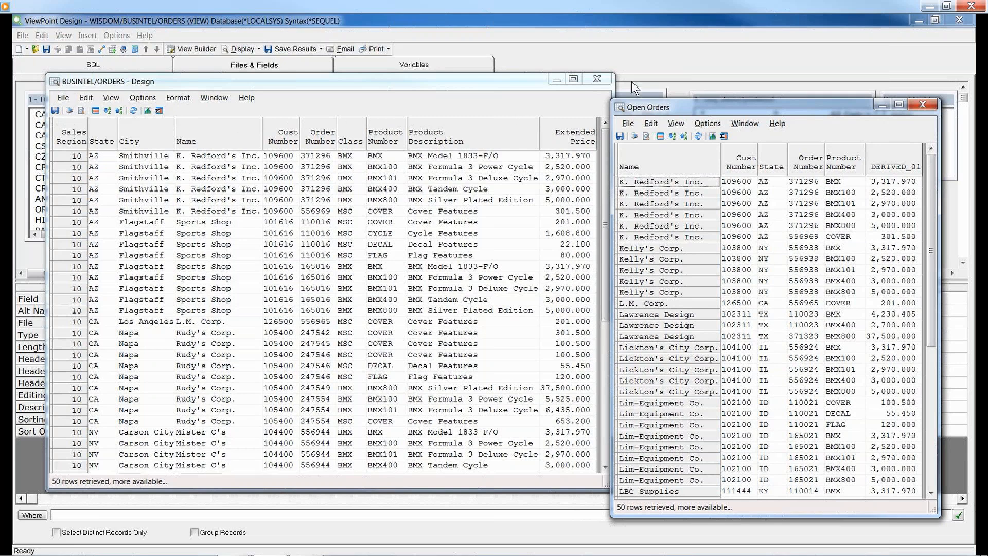
click(607, 79)
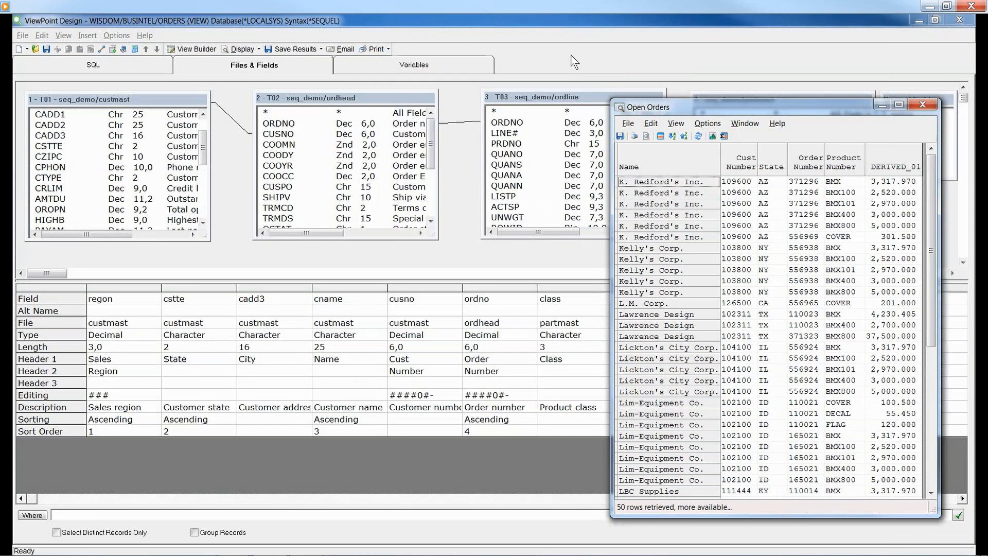
click(570, 55)
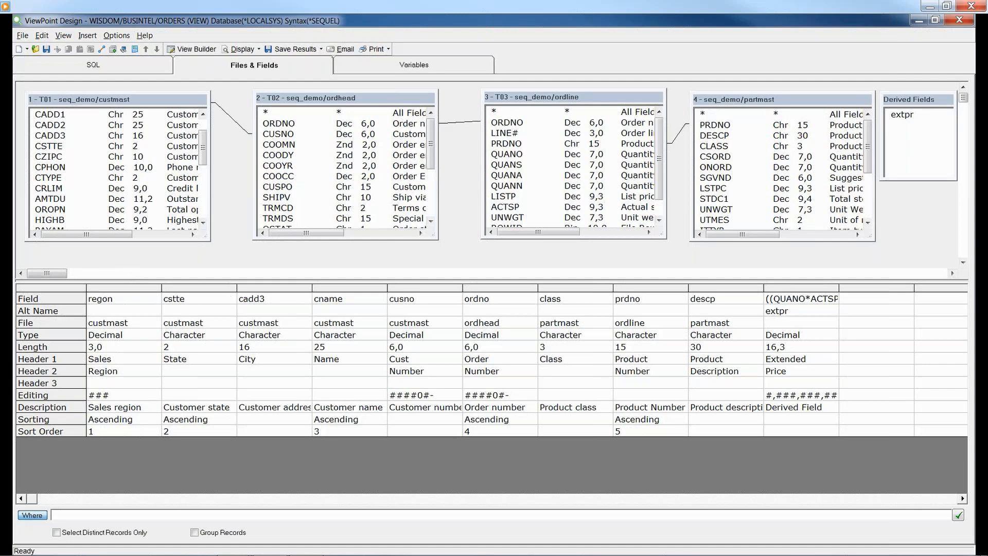
Build the record selection condition regon.T01=&regon for the view in the Expression Editor.
click(32, 514)
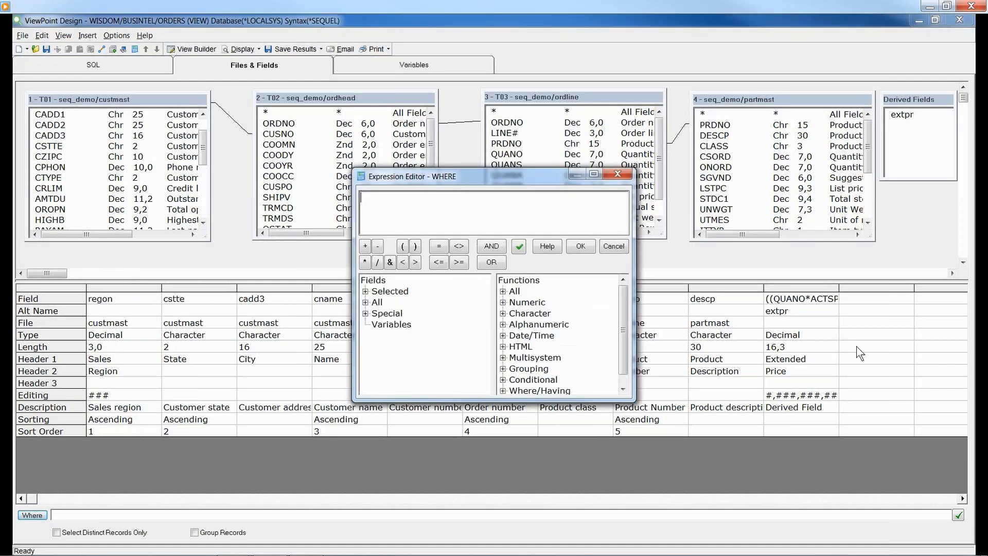
drag(512, 167, 504, 94)
click(366, 232)
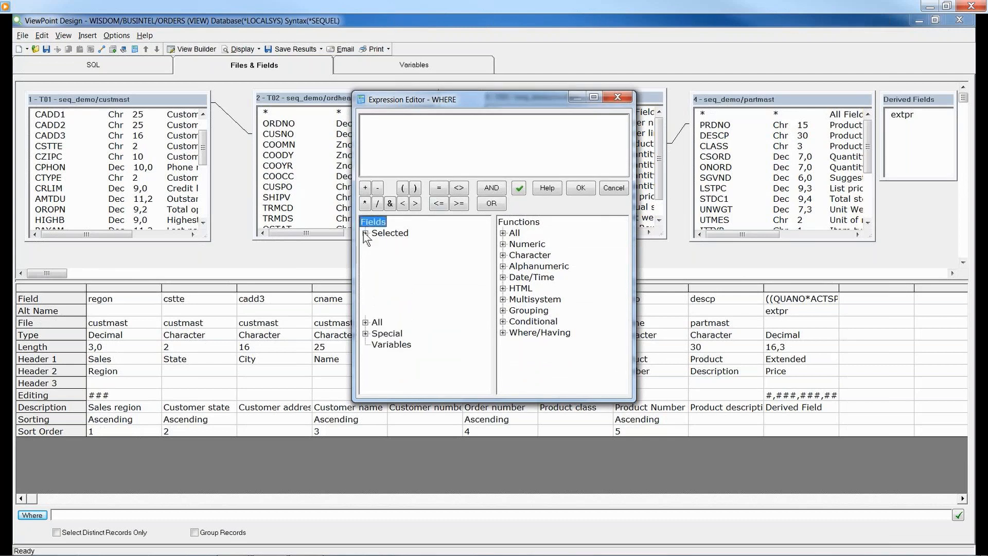
double_click(399, 310)
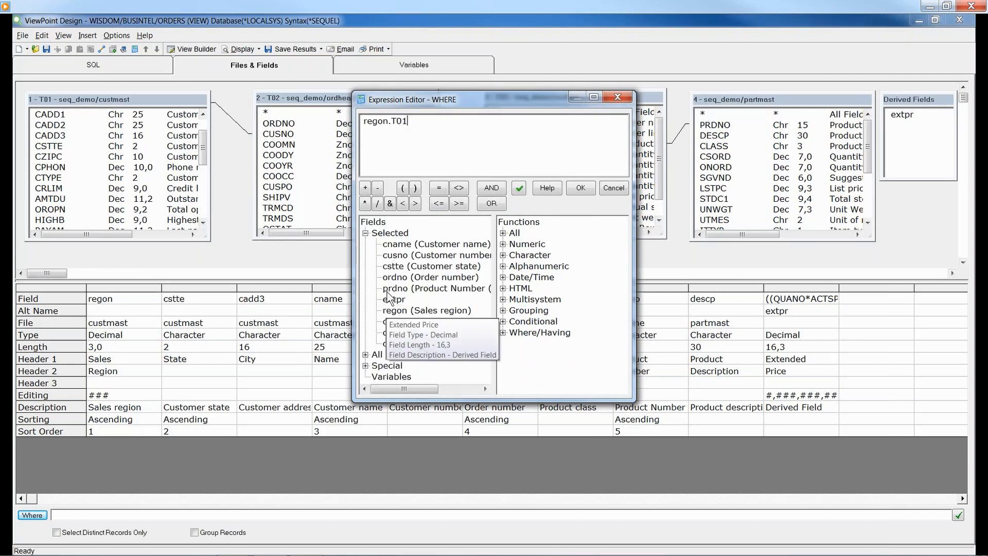
click(437, 189)
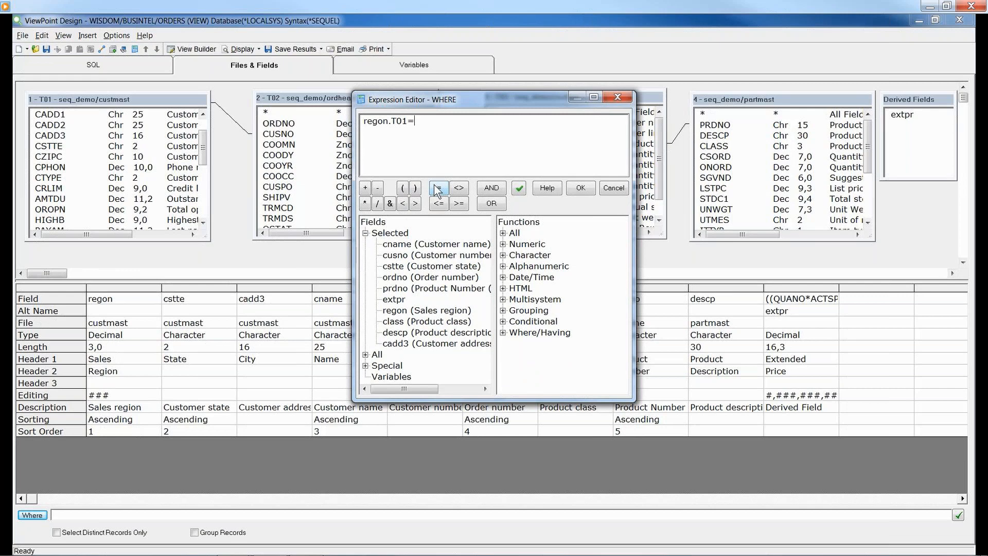
click(393, 204)
click(402, 311)
double_click(402, 310)
click(582, 188)
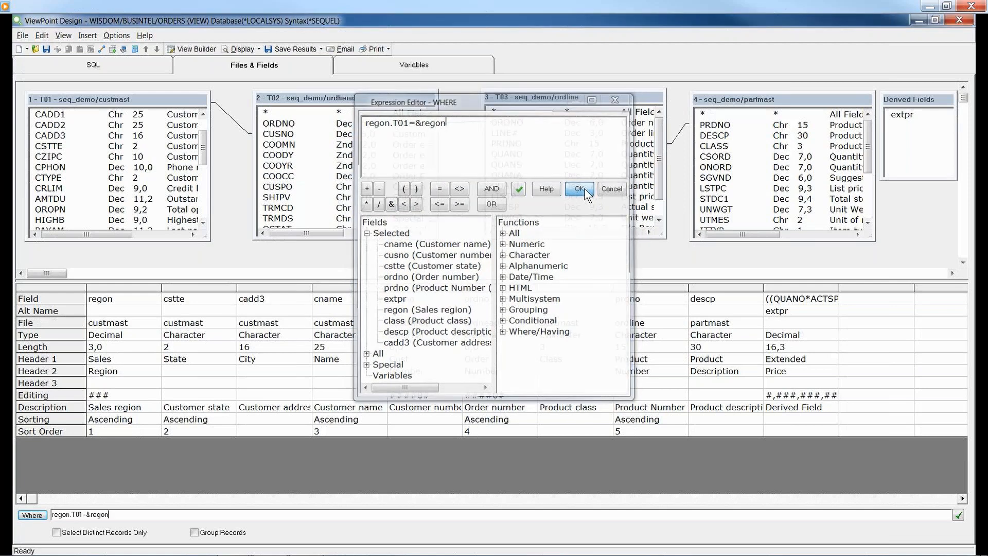
Display the view for Sales region 10 and look through the returned rows to the end.
click(242, 51)
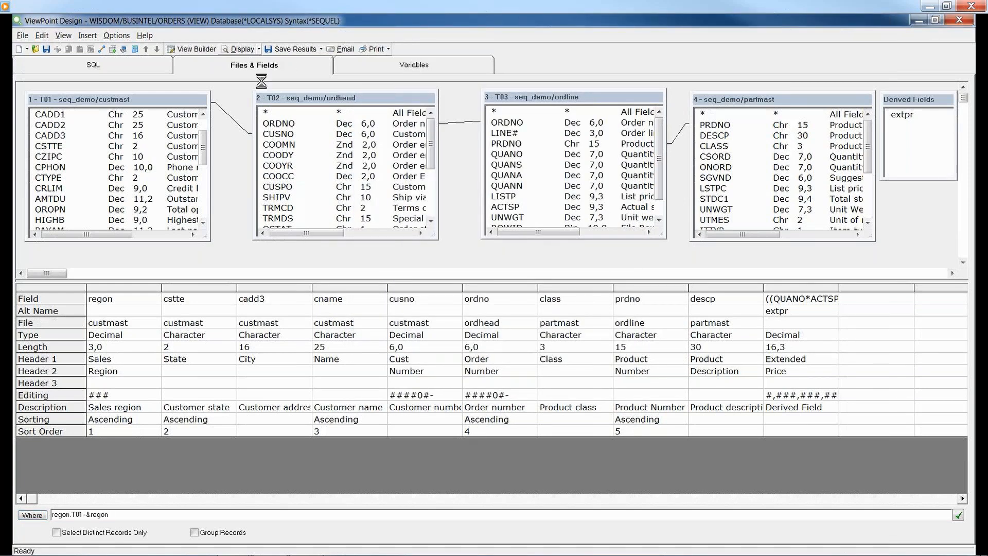
text(10)
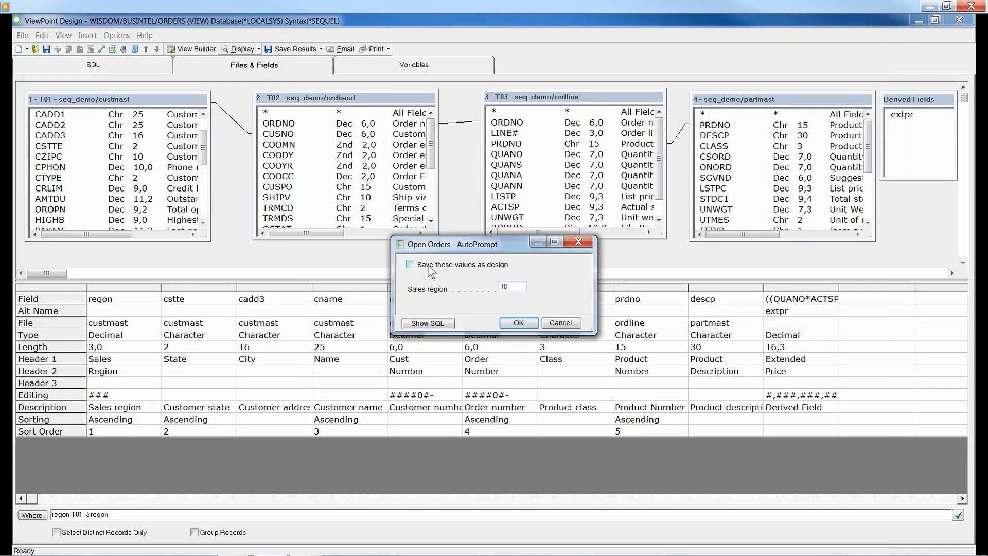
click(515, 323)
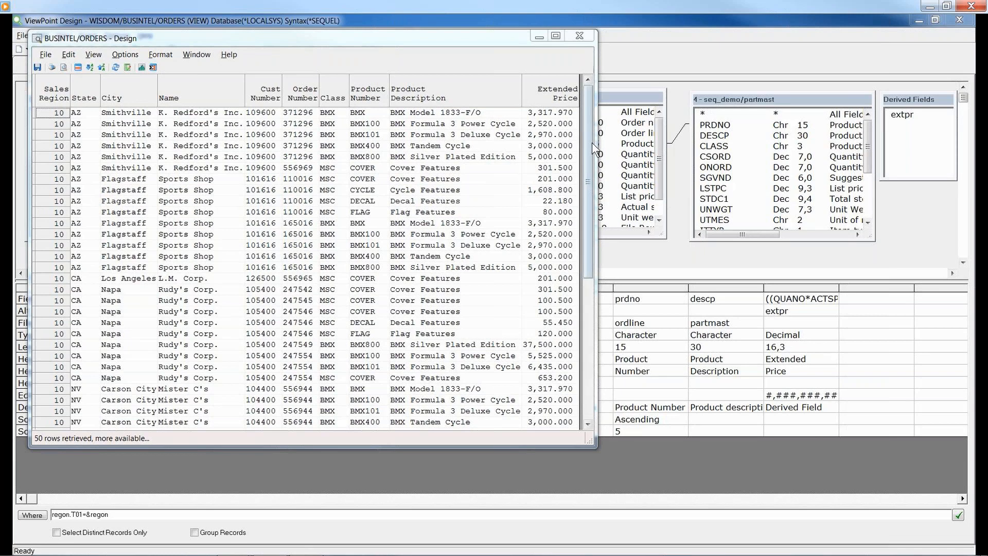
drag(590, 143, 597, 337)
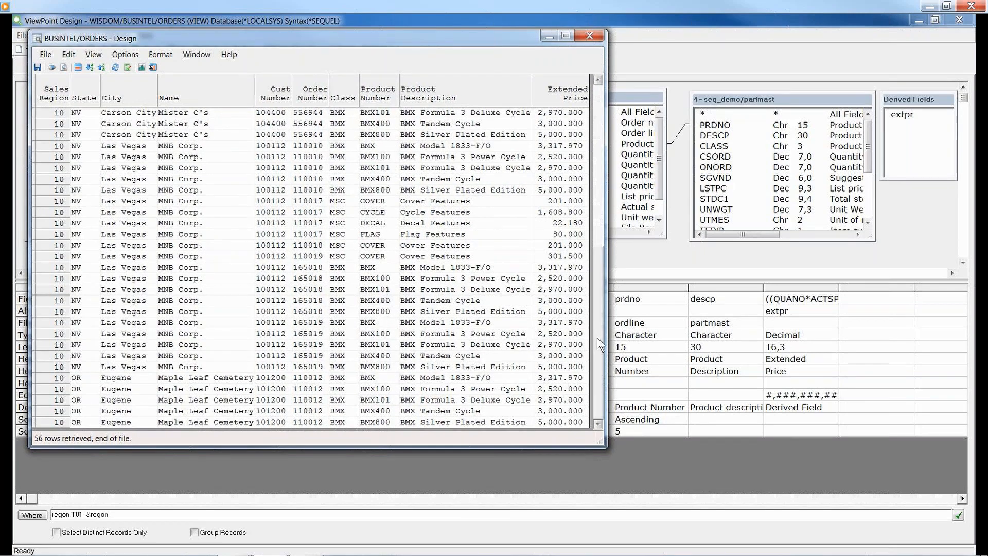
click(590, 36)
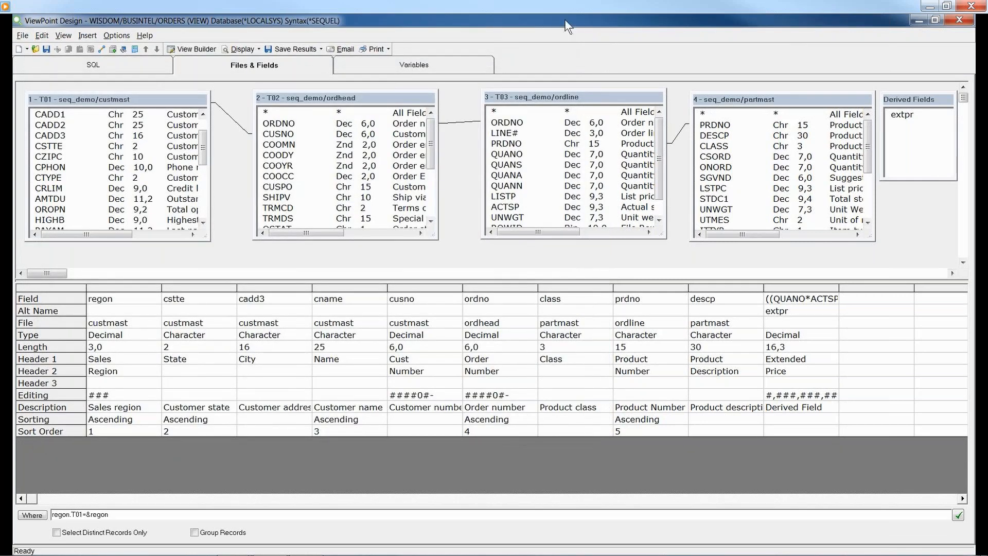
Give the &regon variable a Values list integrity test that allows only 10, 20 and 30.
click(430, 59)
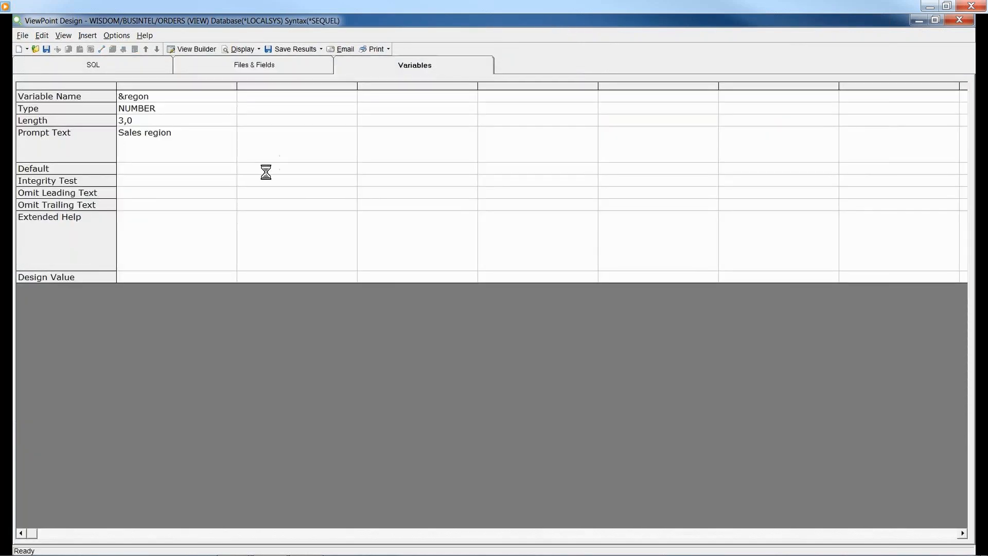
click(228, 182)
click(230, 181)
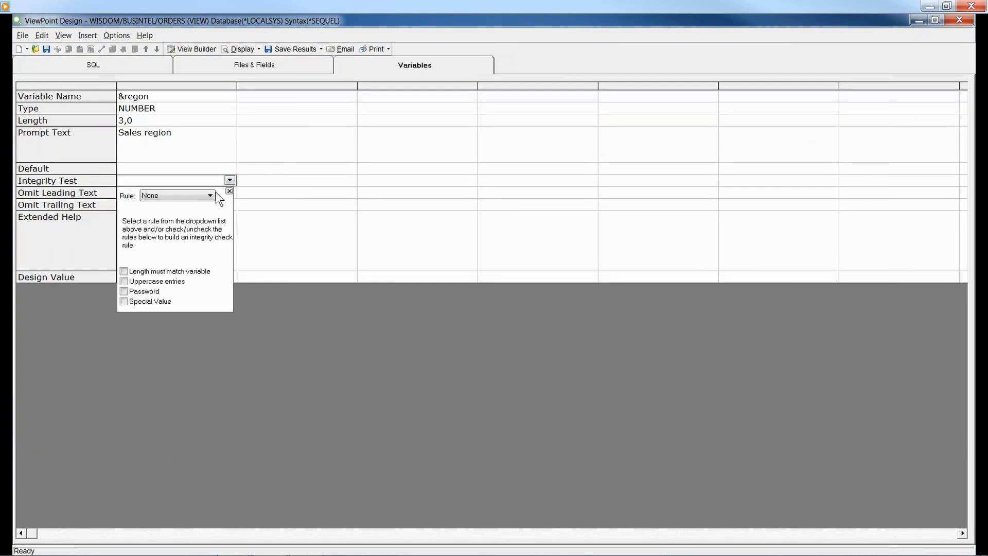
click(210, 195)
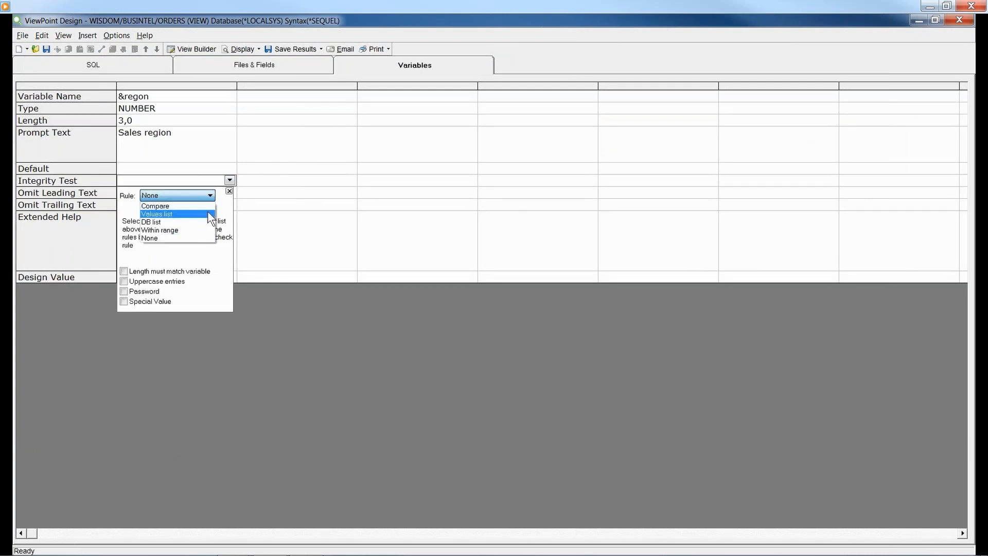
click(206, 213)
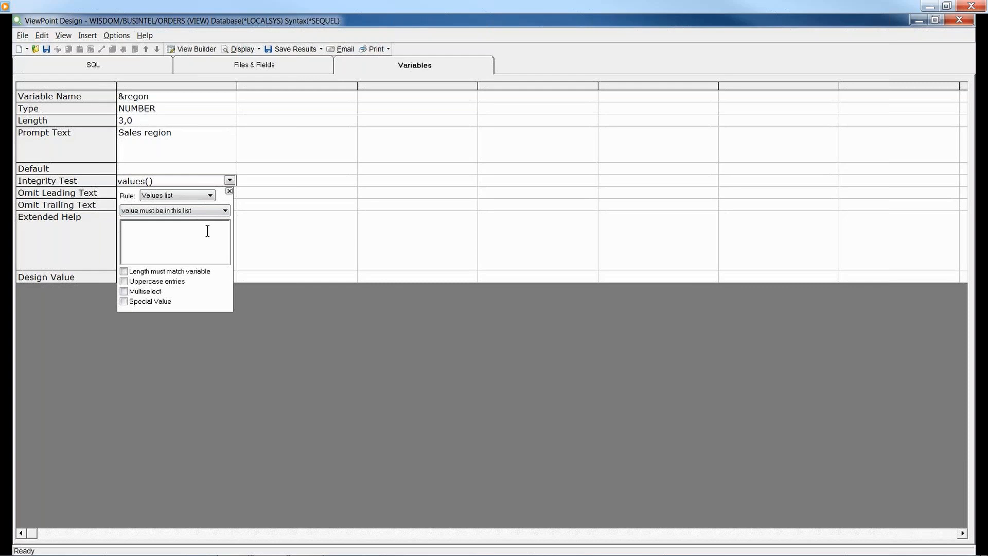
text(10)
key(Return)
text(20)
key(Return)
text(30)
Display the view for Sales region 30 using the prompt's value list, then close the results.
click(232, 47)
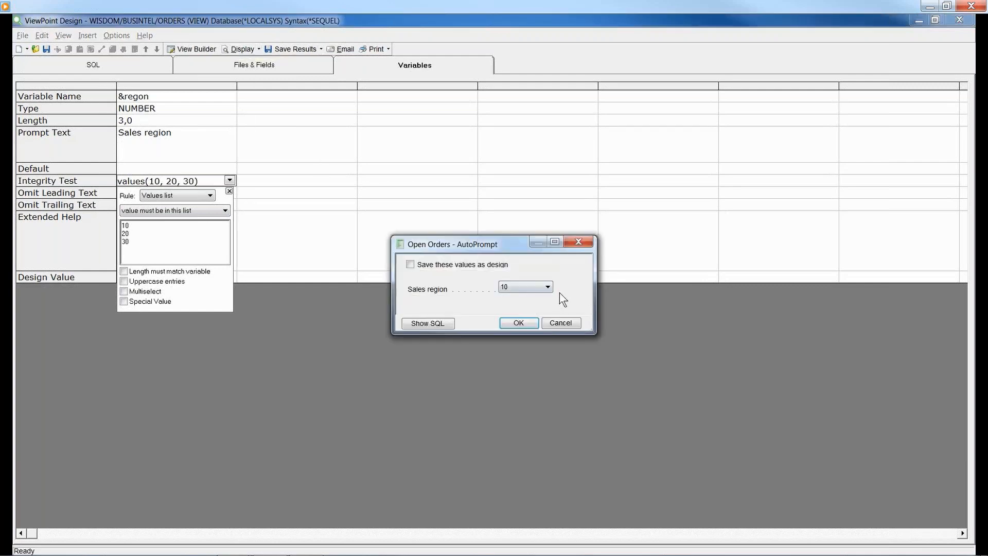
click(547, 287)
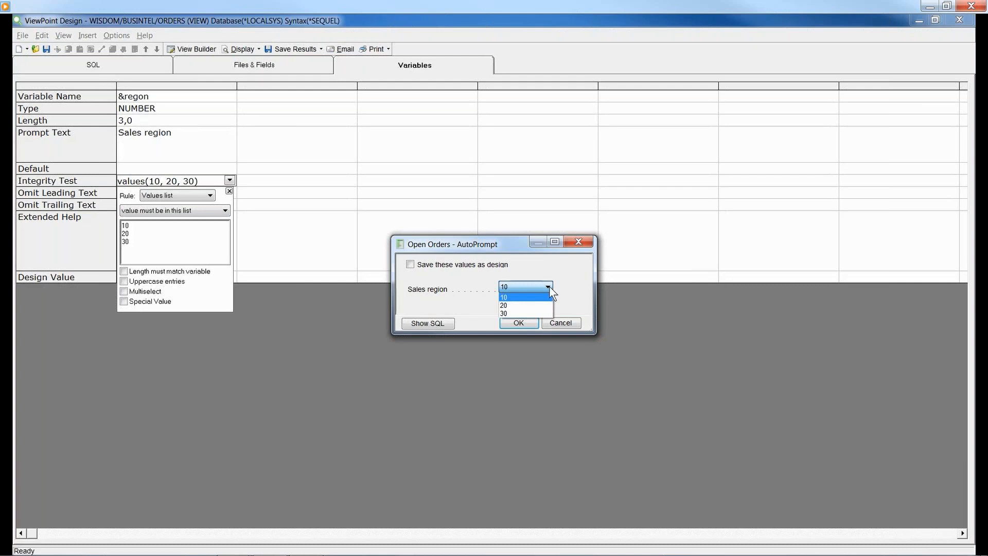
click(516, 312)
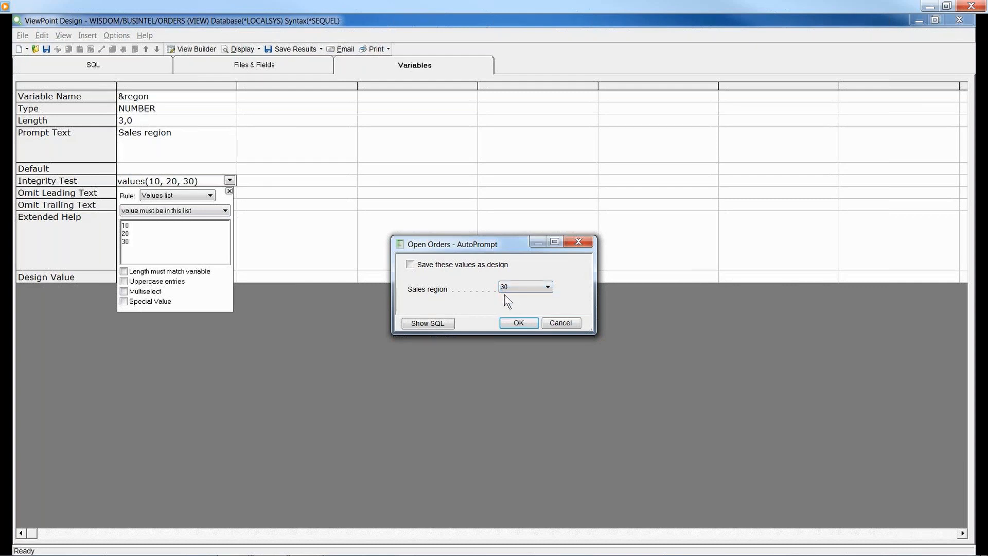
click(516, 323)
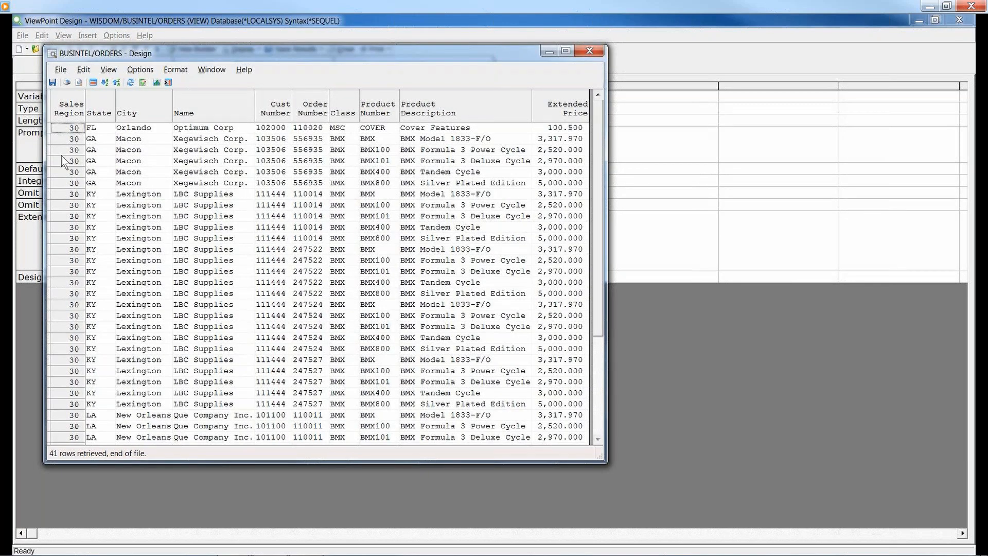
click(589, 50)
Change the &regon integrity test to a DB list based on the REGON field of the SEQ_DEMO/CUSTMAST file.
click(230, 181)
click(230, 180)
click(209, 195)
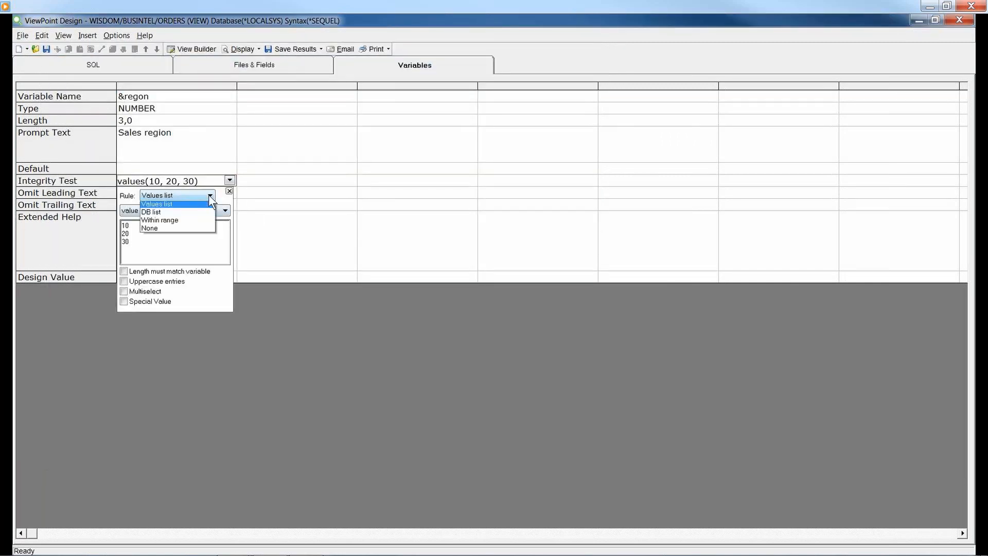
click(204, 223)
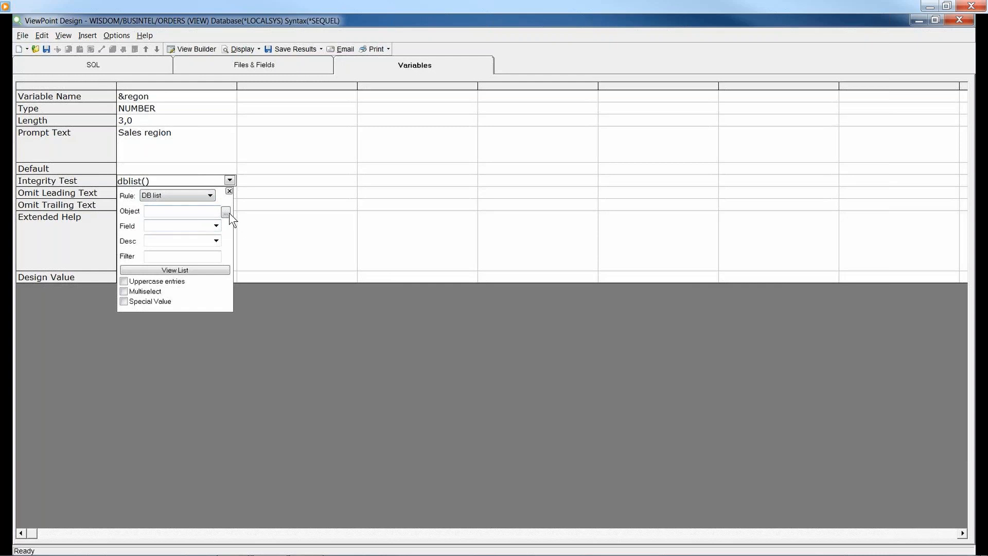
click(226, 212)
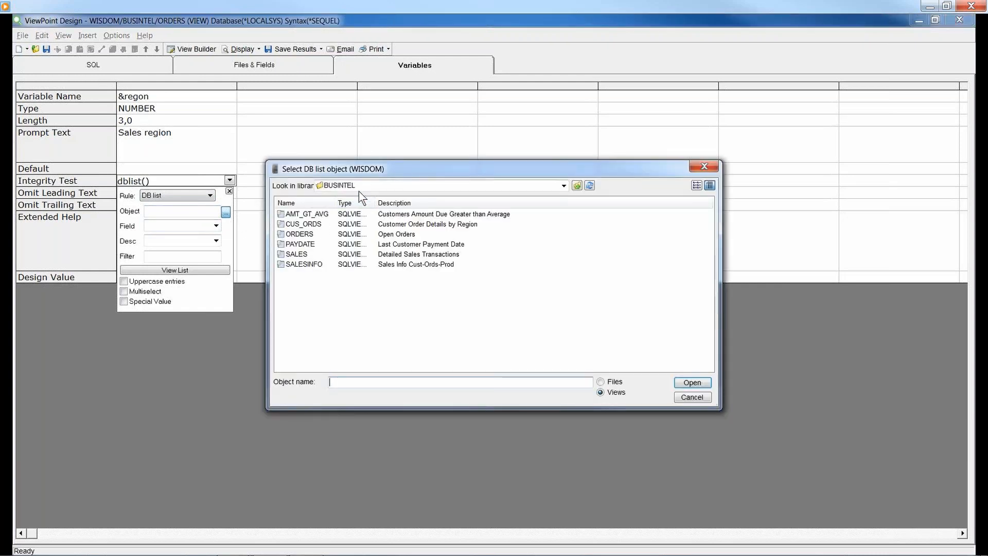
double_click(359, 186)
text(SEQ_DEMO)
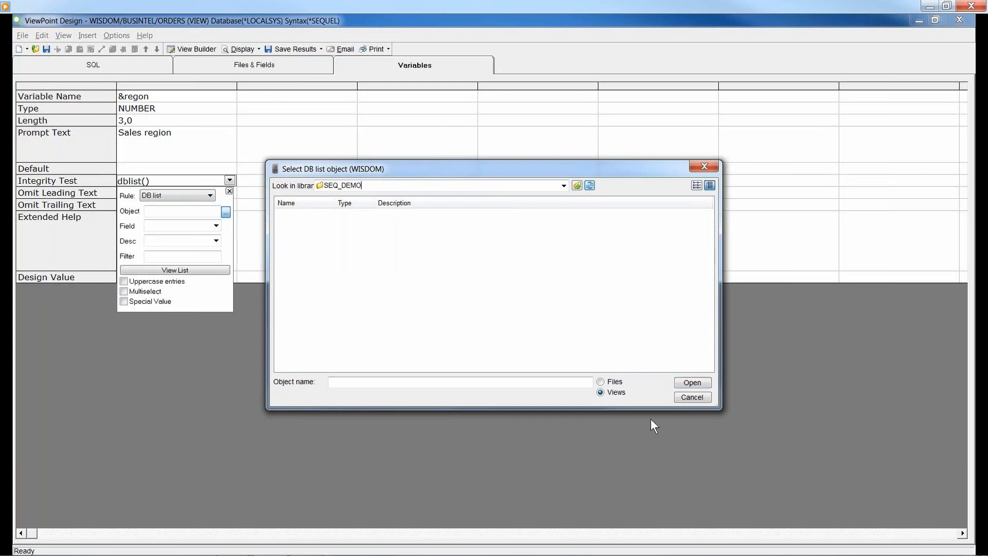
click(613, 382)
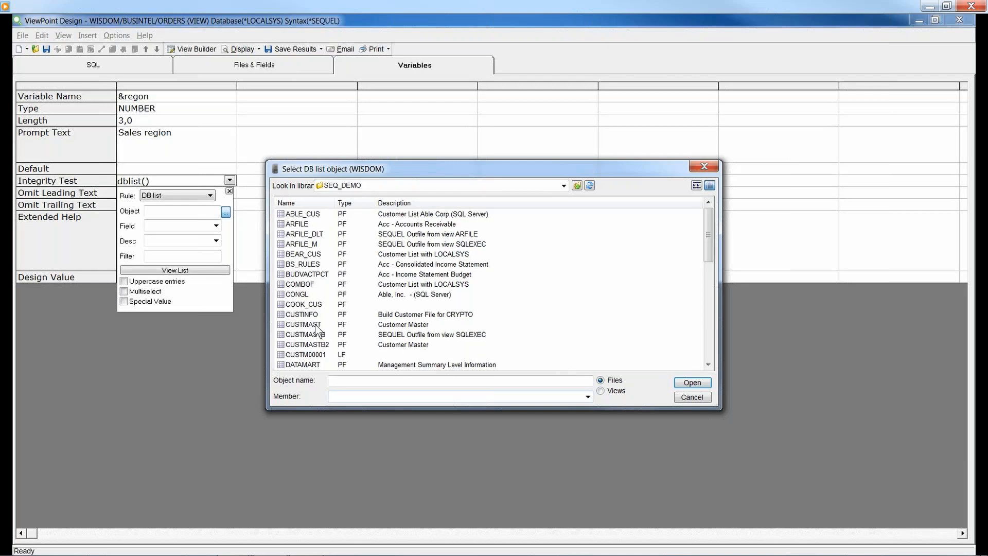
double_click(314, 324)
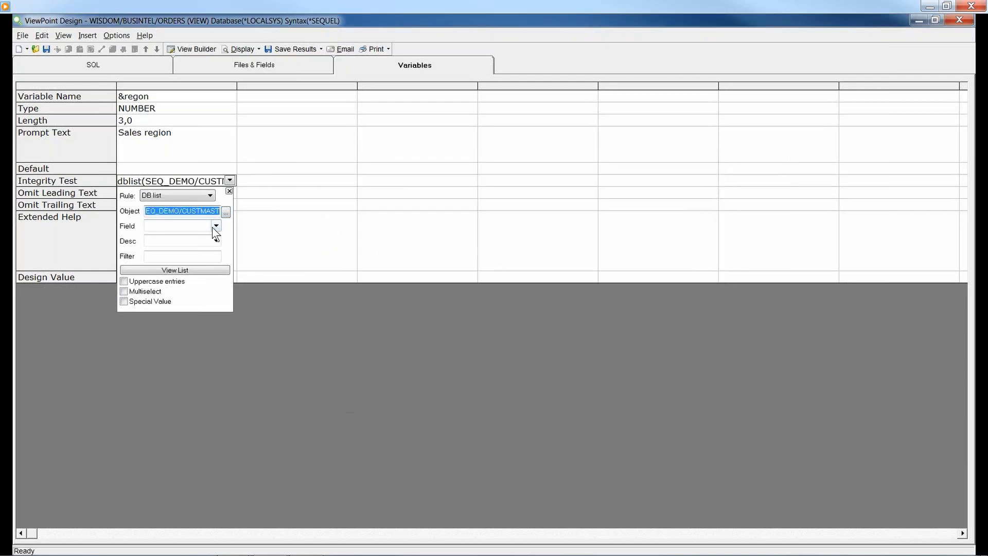
click(214, 225)
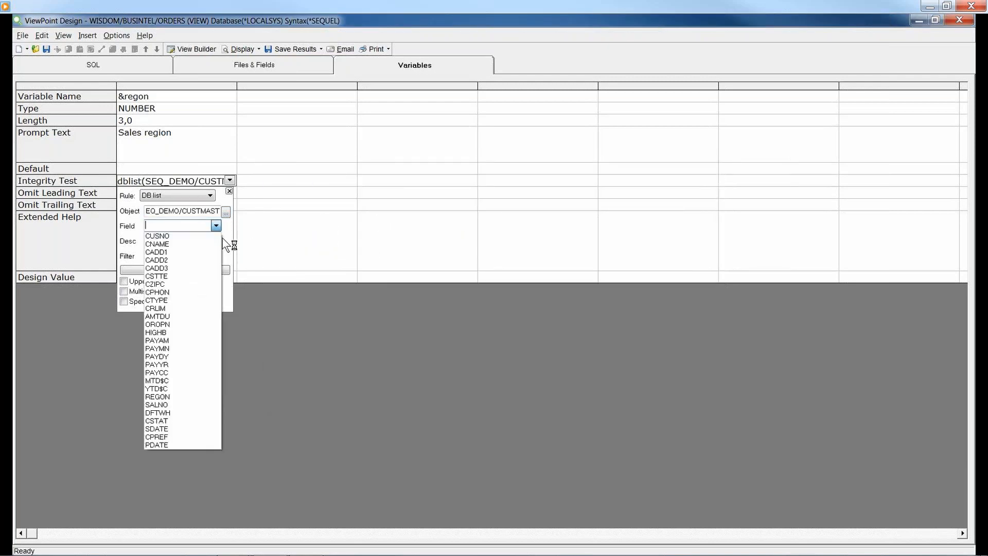
click(176, 397)
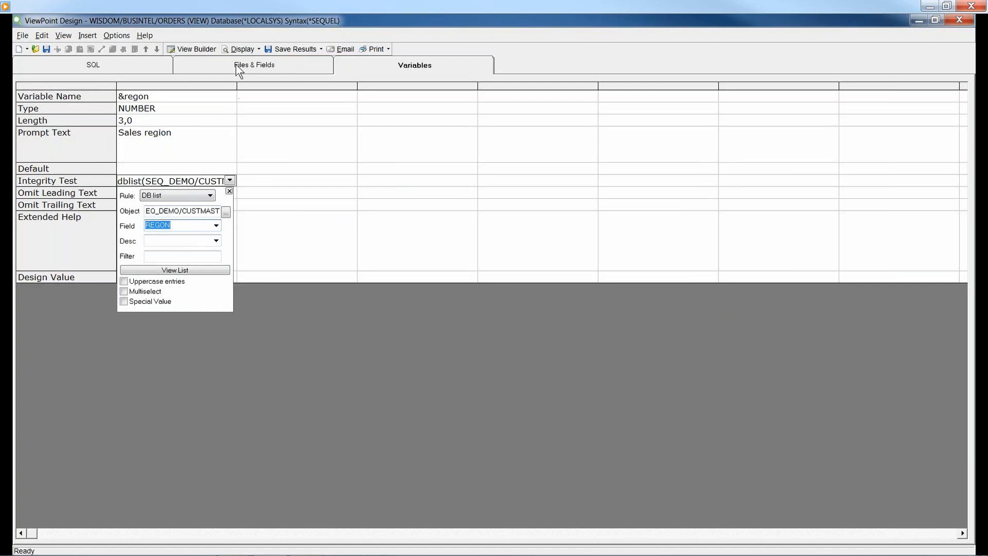
Display the view for Sales region 40 from the database-driven prompt list, then close the results.
click(239, 49)
click(547, 287)
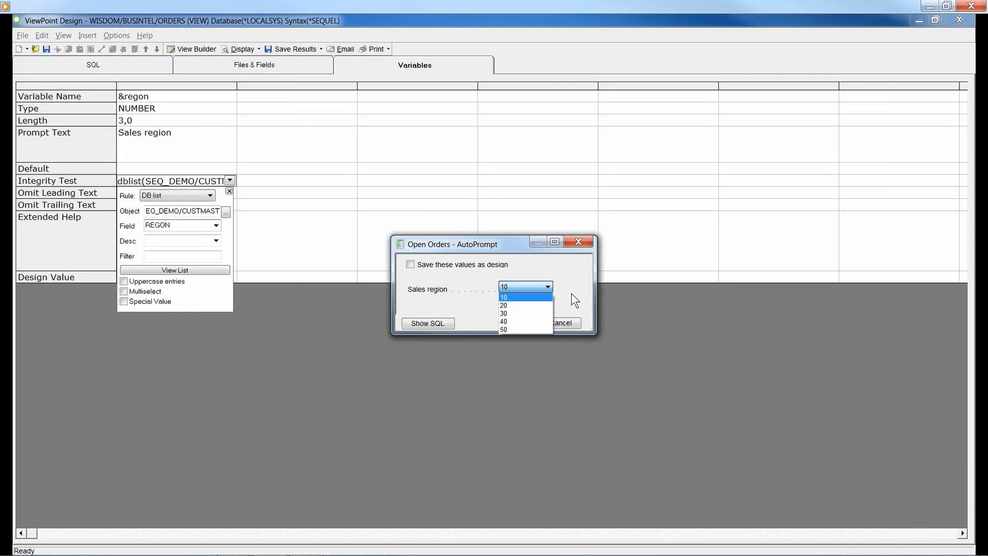
click(524, 321)
click(519, 322)
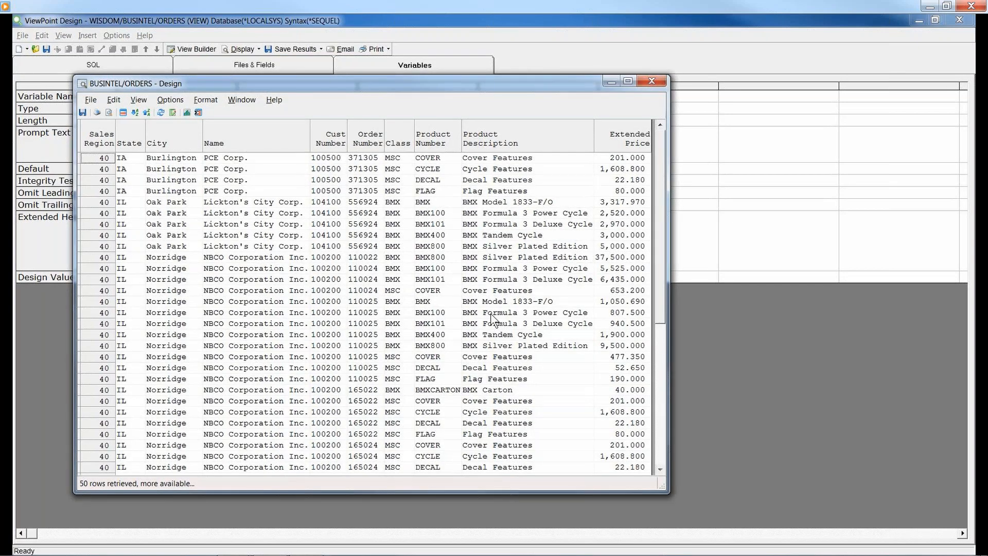
click(647, 81)
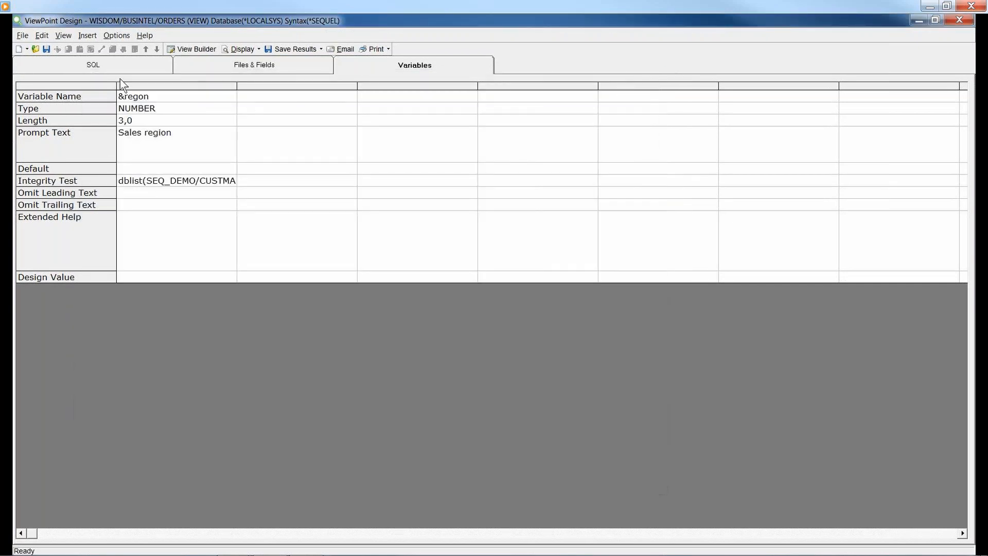
Save the view in library BUSINTEL as ORDERS2 with the description Open Orders Prompt for Region.
click(22, 35)
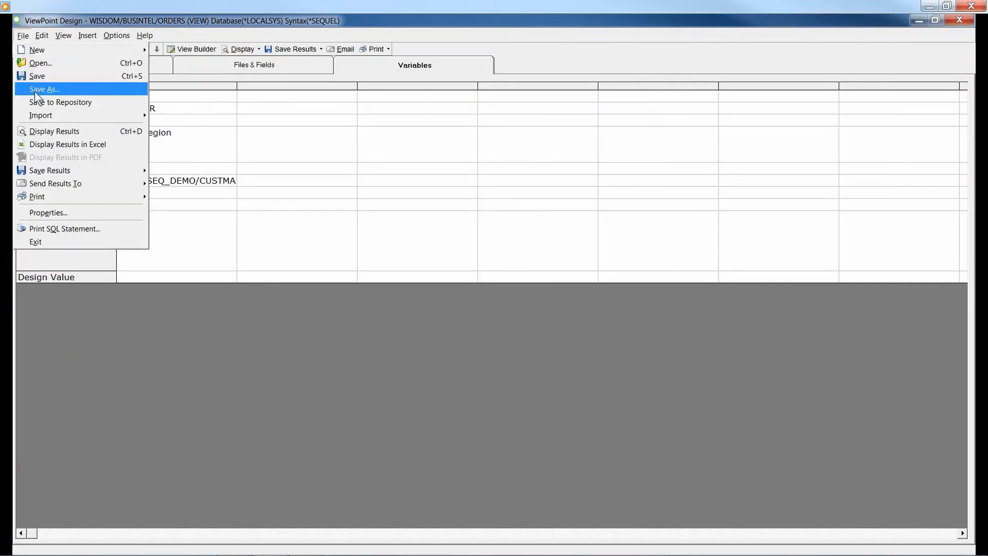
click(37, 89)
click(418, 364)
text(2)
key(Tab)
key(End)
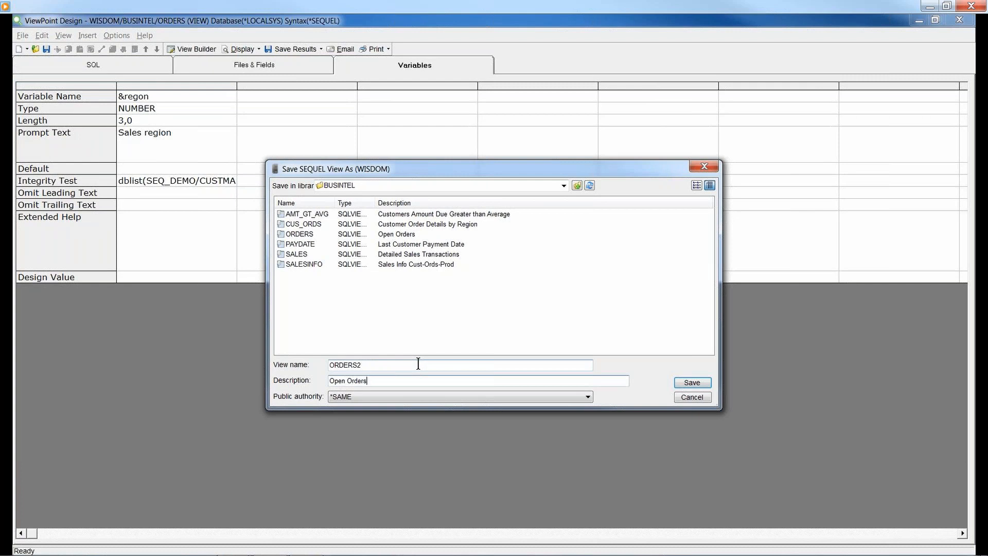
text(Prompt for Region)
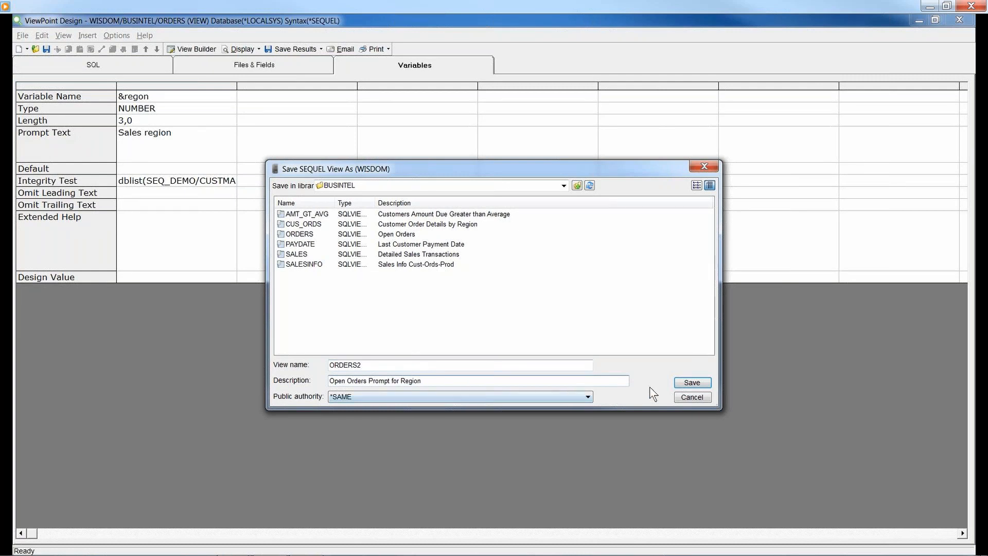
click(688, 382)
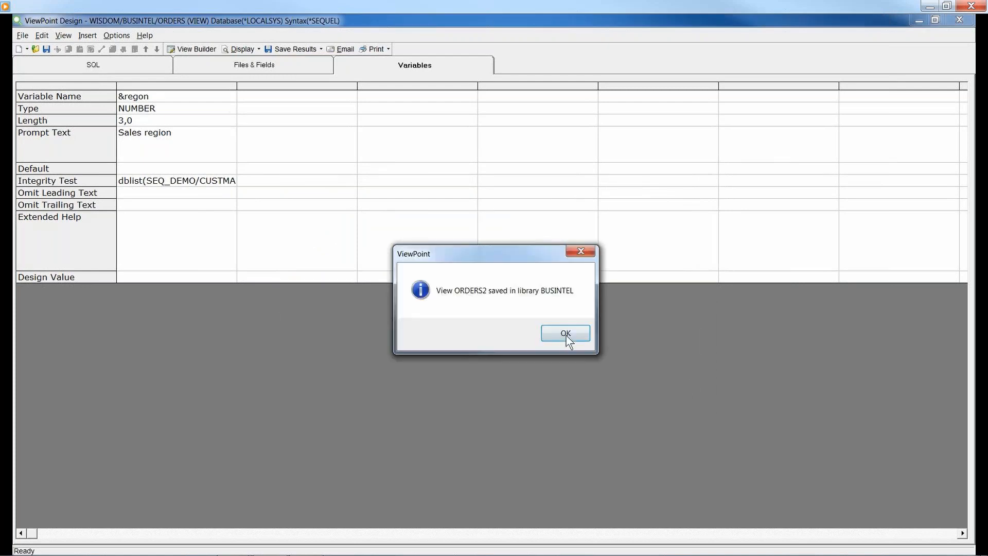
click(566, 334)
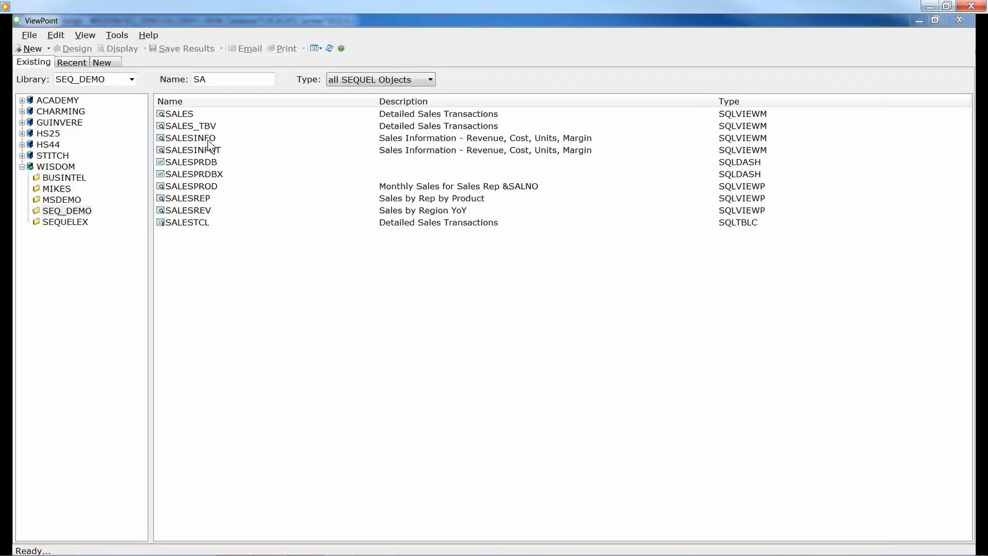
Bring up the design of the SALESINFO view from library SEQ_DEMO together with its displayed results.
click(212, 138)
key(alt+Tab)
key(alt+Tab)
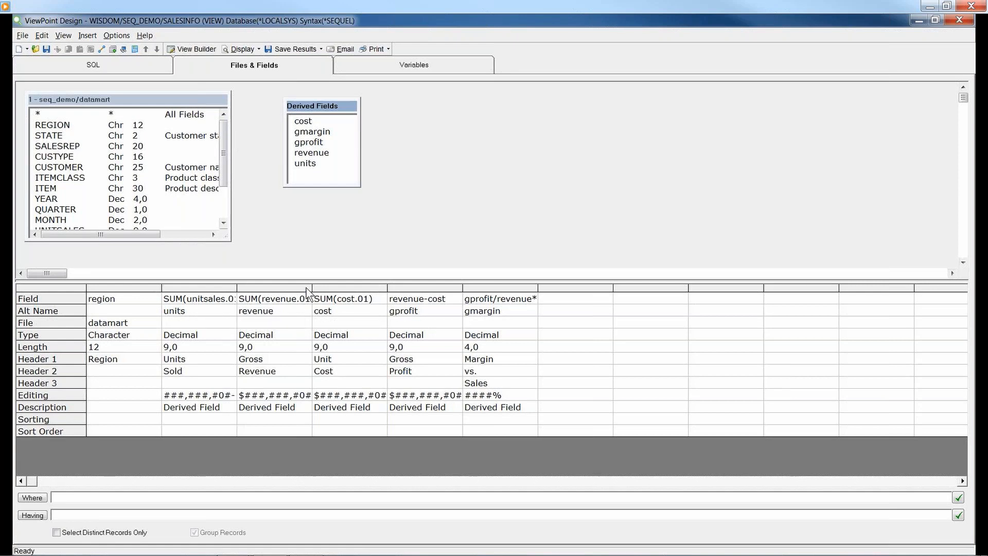
key(alt+Tab)
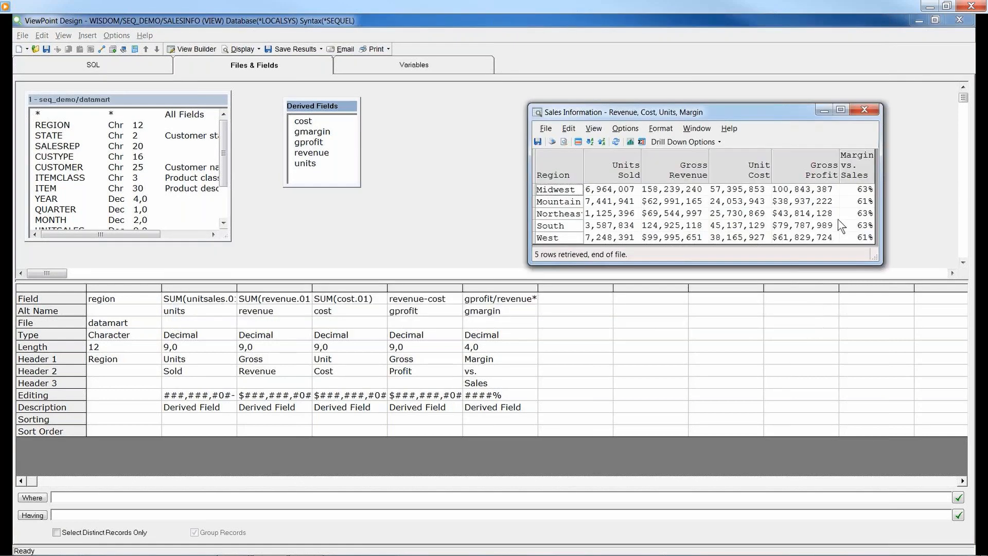
Drill down into the Midwest region's details grouped by State and place the results over the regional summary.
right_click(561, 194)
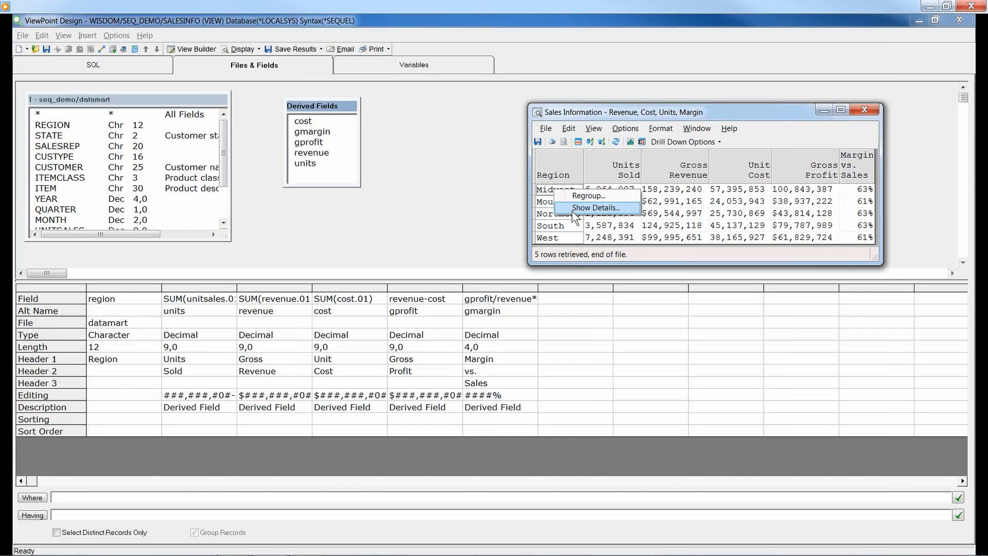
click(573, 211)
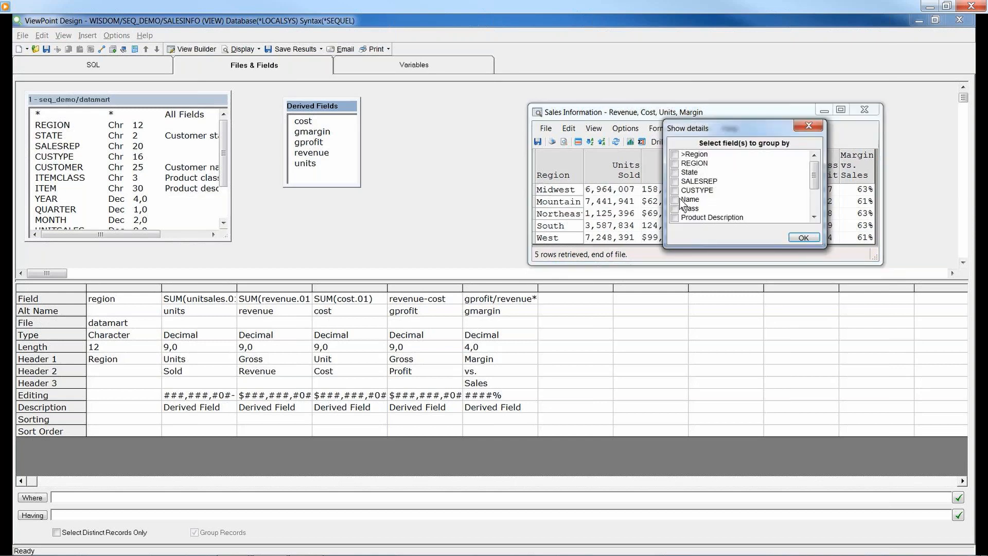
mouse_move(815, 170)
mouse_down()
mouse_move(816, 192)
mouse_move(815, 170)
mouse_up()
click(676, 174)
click(801, 237)
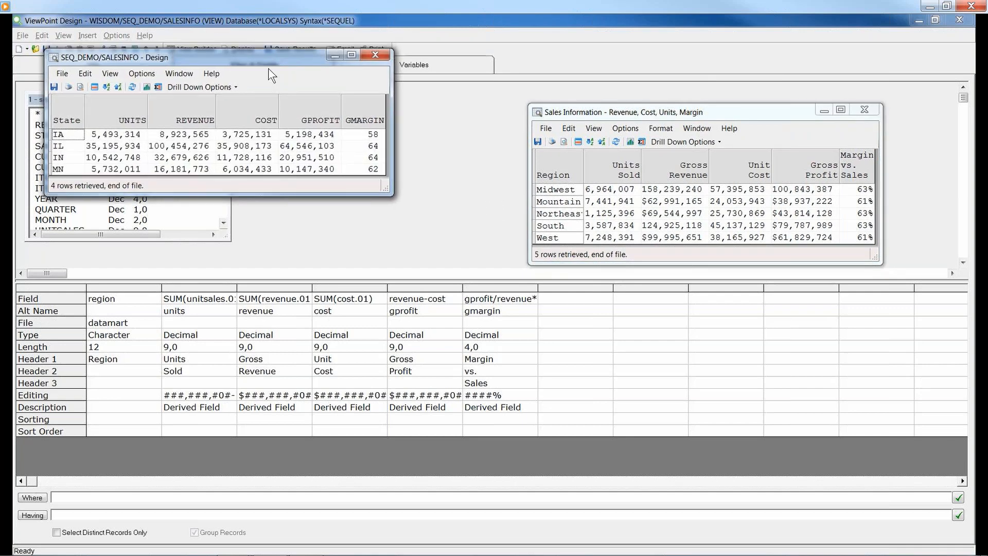
drag(267, 59, 754, 208)
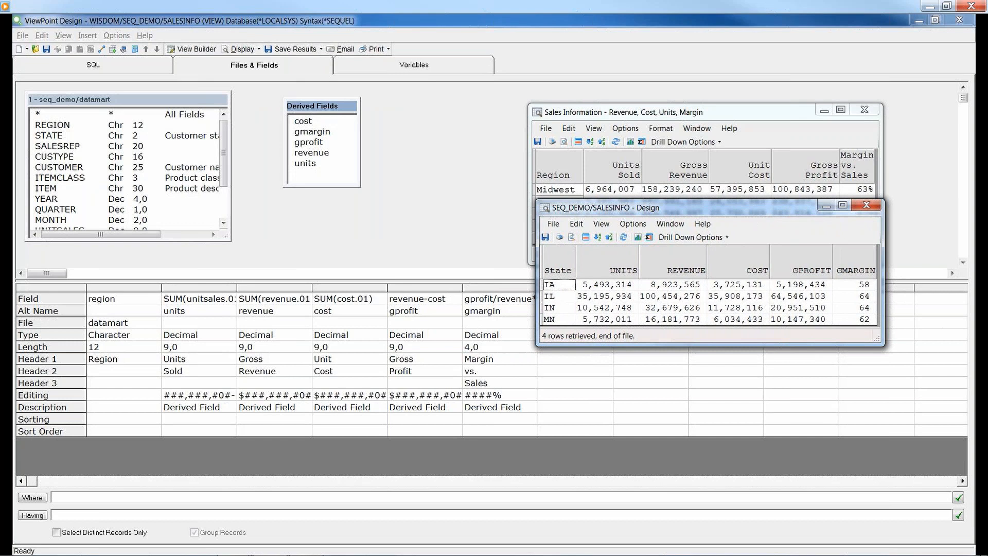
Start a detail drill-down on state IL and look through the fields available for grouping.
click(560, 296)
right_click(560, 297)
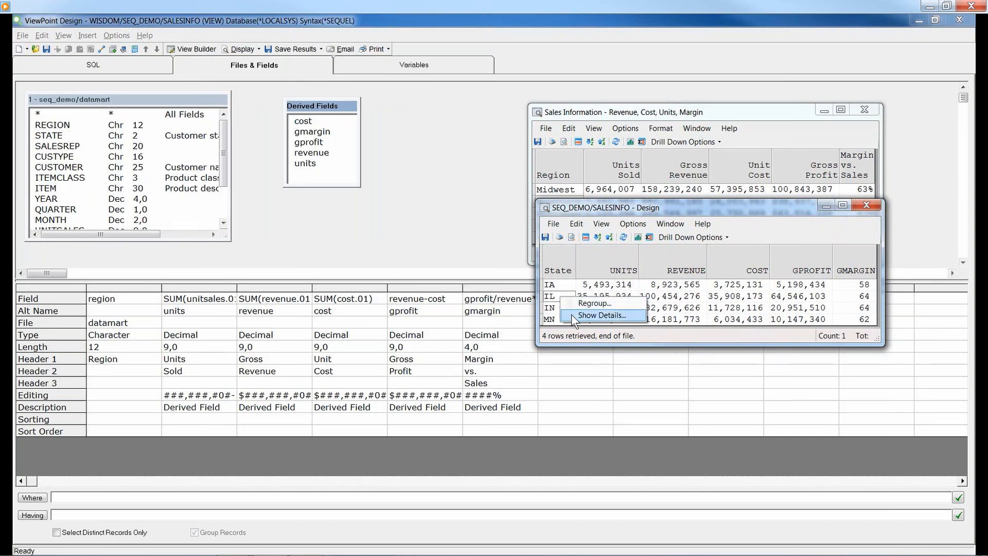
click(574, 315)
scroll(709, 295, down, 2)
scroll(711, 302, up, 1)
scroll(711, 304, up, 2)
click(814, 213)
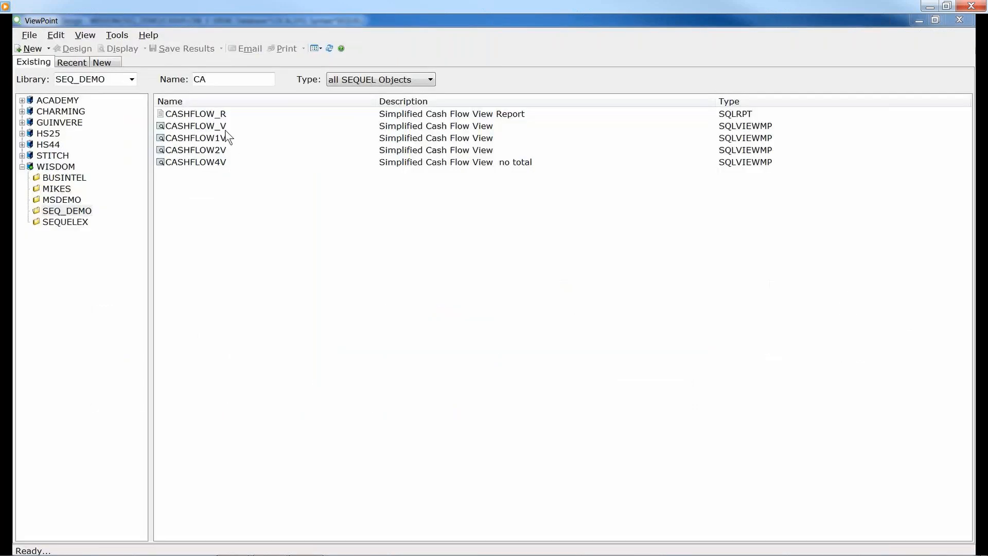
Bring up the SQL of the CASHFLOW_V view and examine the UNION ALL clause joining its SELECT statements.
click(224, 129)
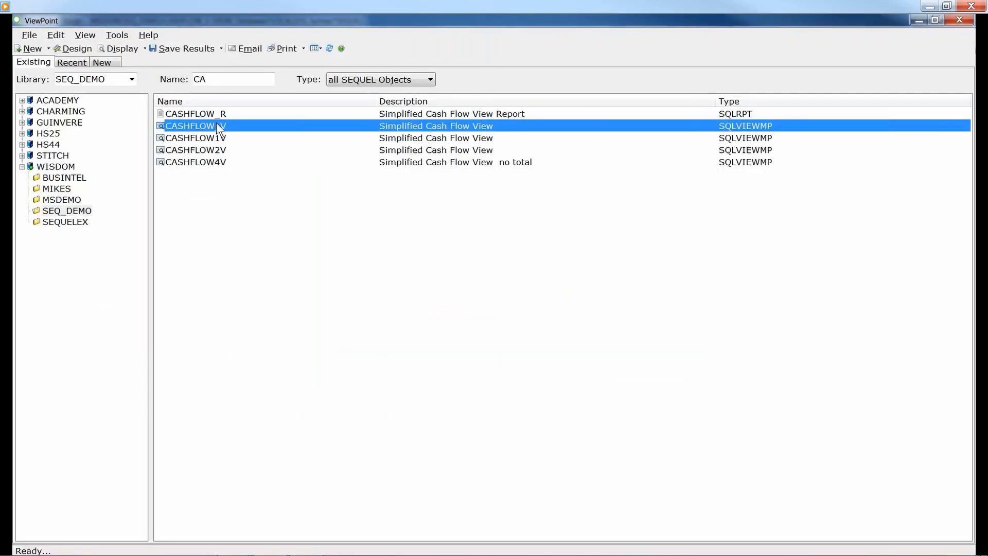
key(alt+Tab)
key(alt+Tab)
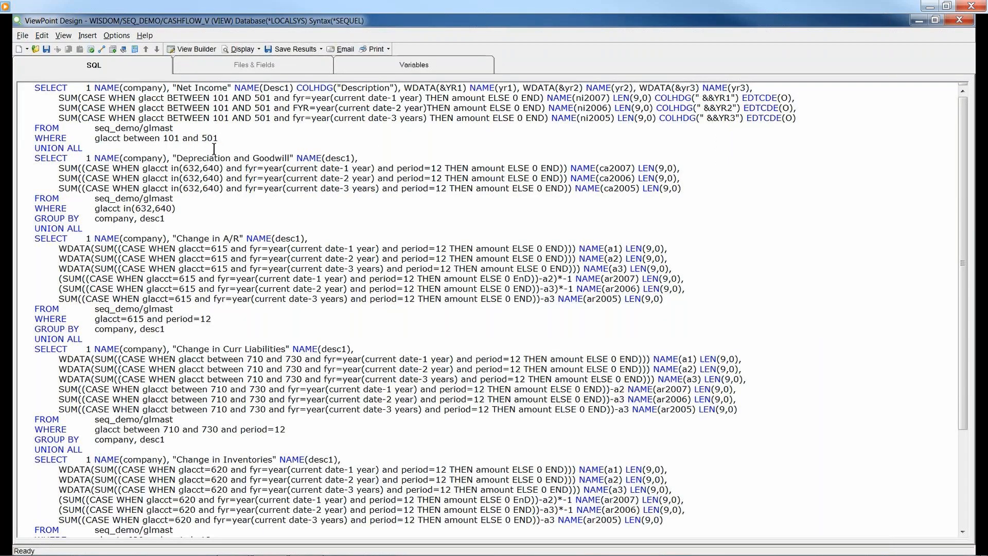
drag(34, 149, 70, 150)
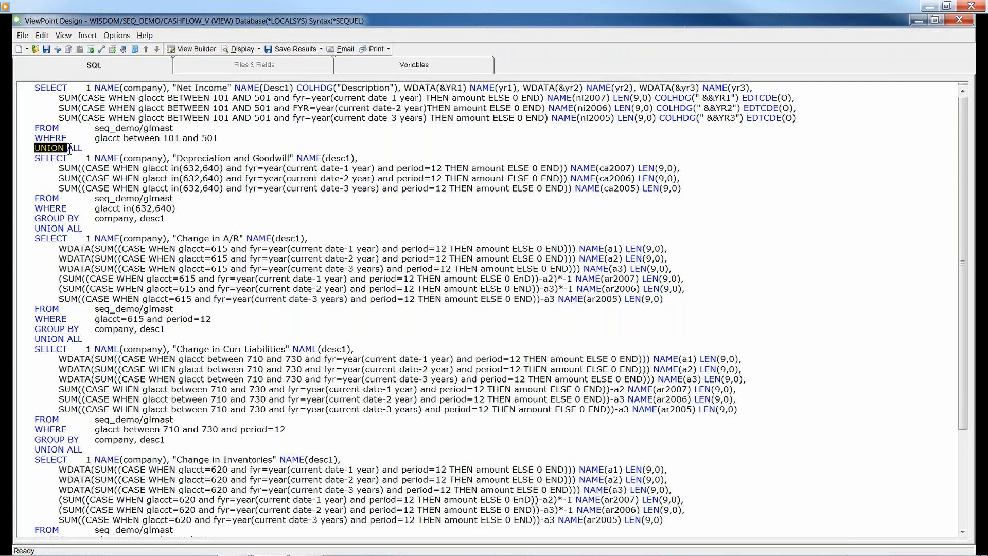
Bring the Simplified Cash Flow View results in front of the CASHFLOW_V SQL, review them, and put the design away.
key(alt+Tab)
key(alt+Tab)
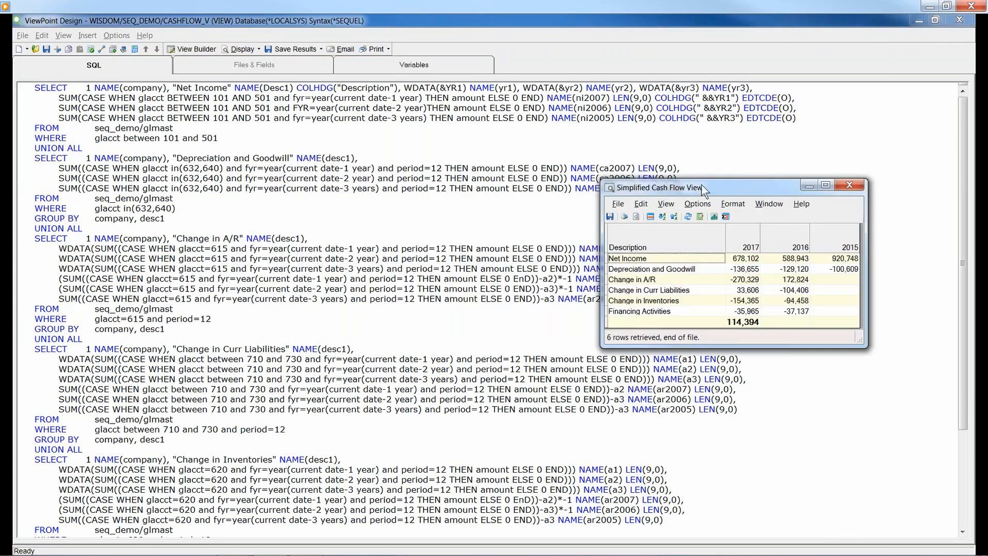
drag(702, 190, 587, 143)
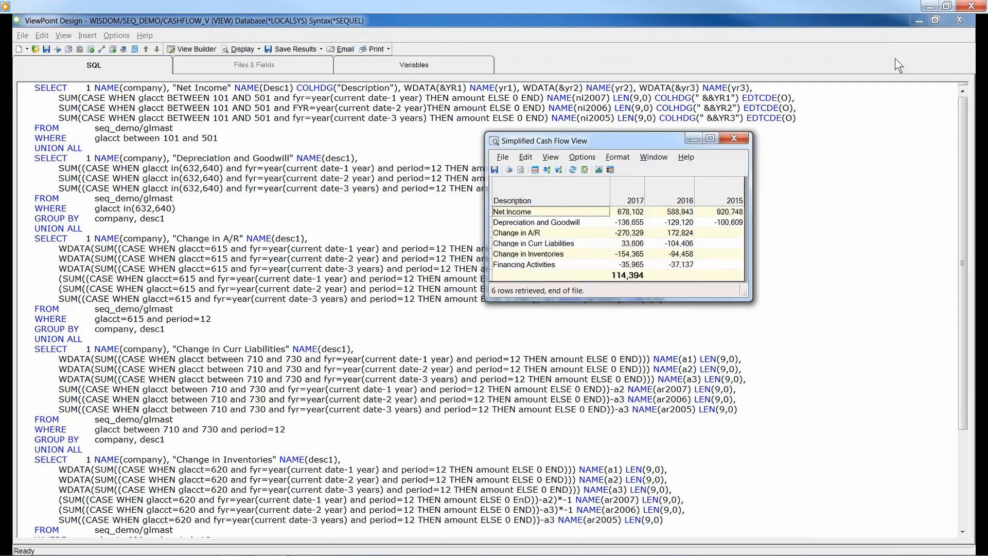
click(921, 23)
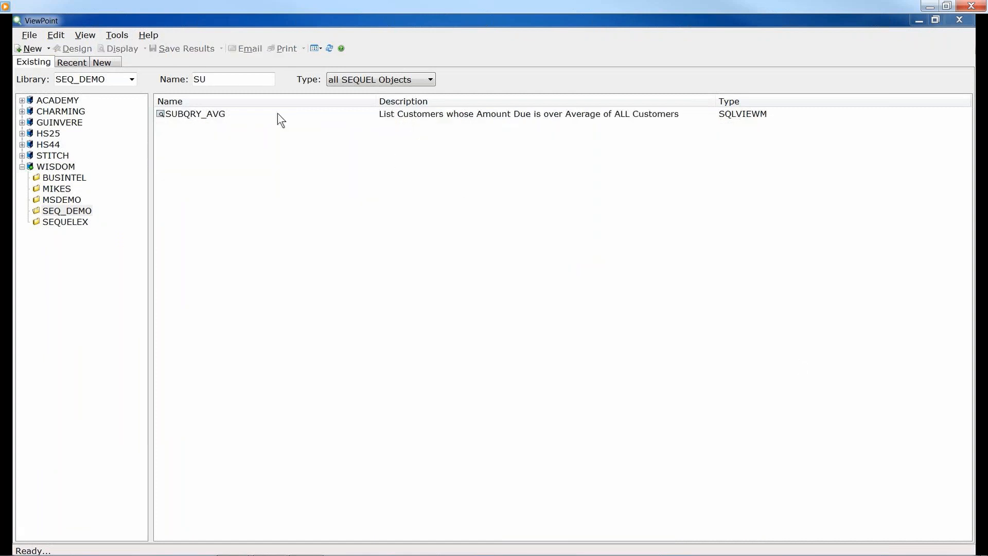
Open the design of the SUBQRY_AVG view and examine the subquery on average amtdu in its WHERE clause.
right_click(200, 117)
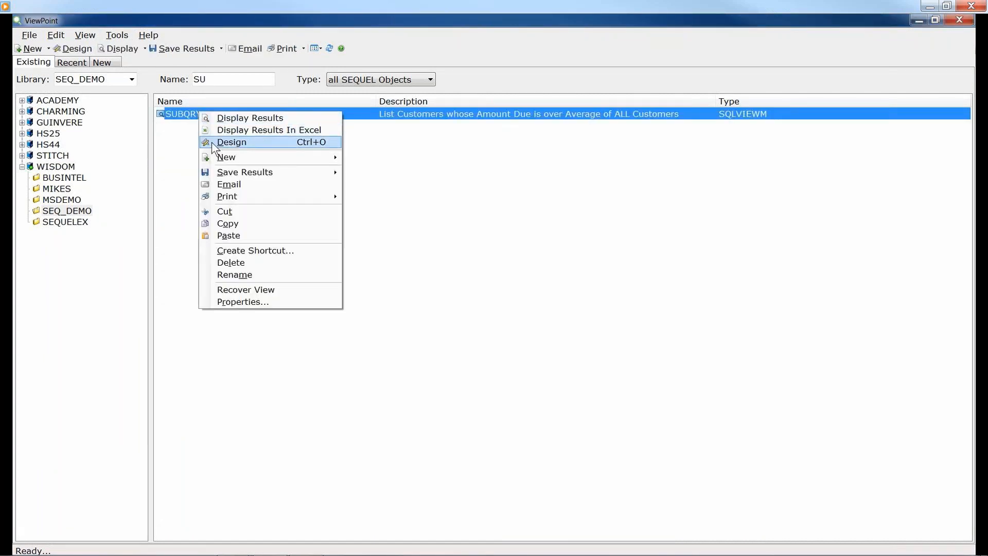
click(216, 145)
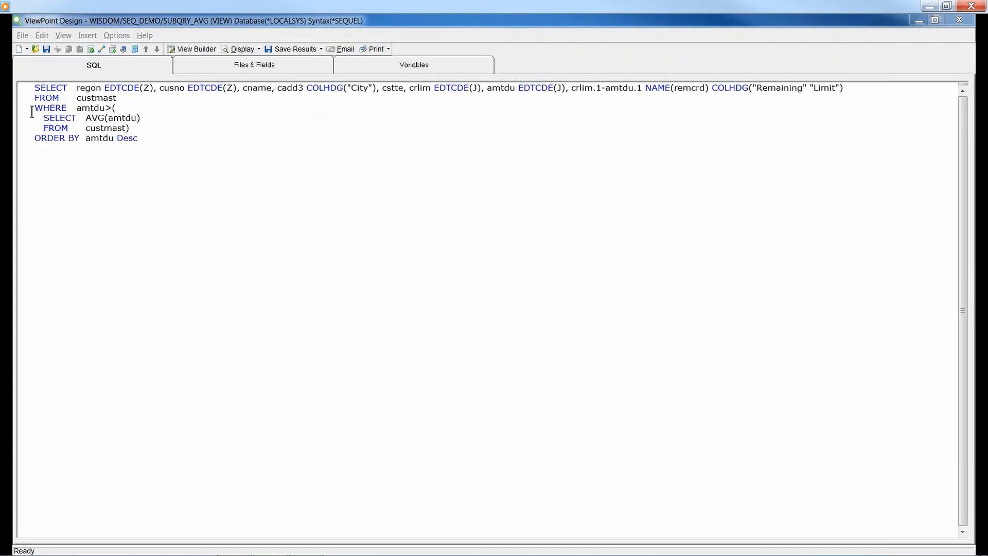
drag(72, 108, 116, 110)
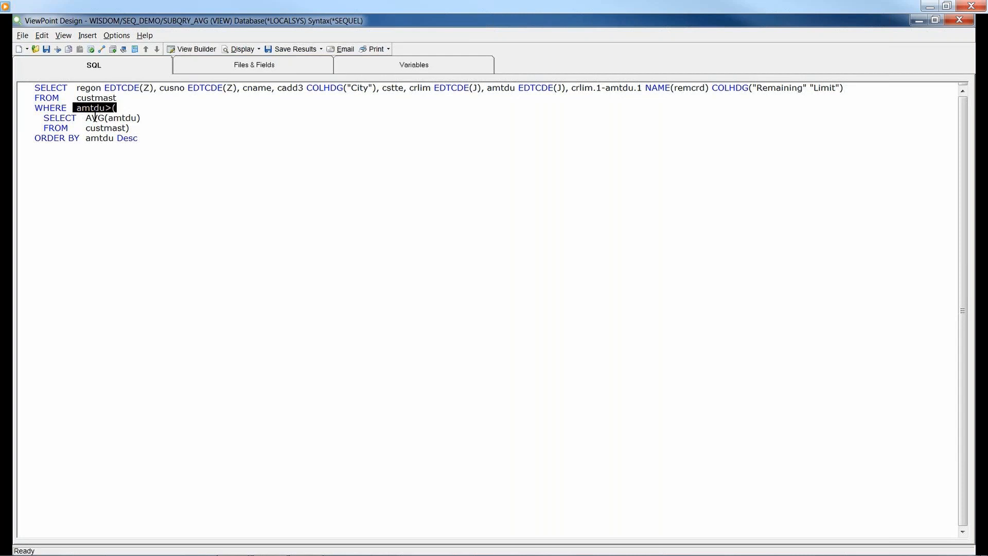
drag(43, 118, 178, 132)
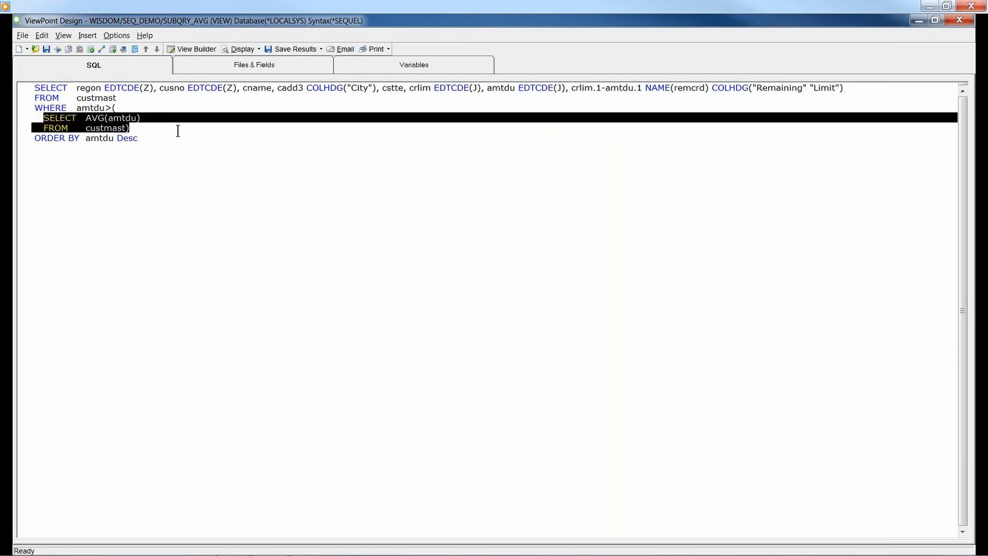
Inspect the files and fields of SUBQRY_AVG, then display its results and close them.
click(233, 69)
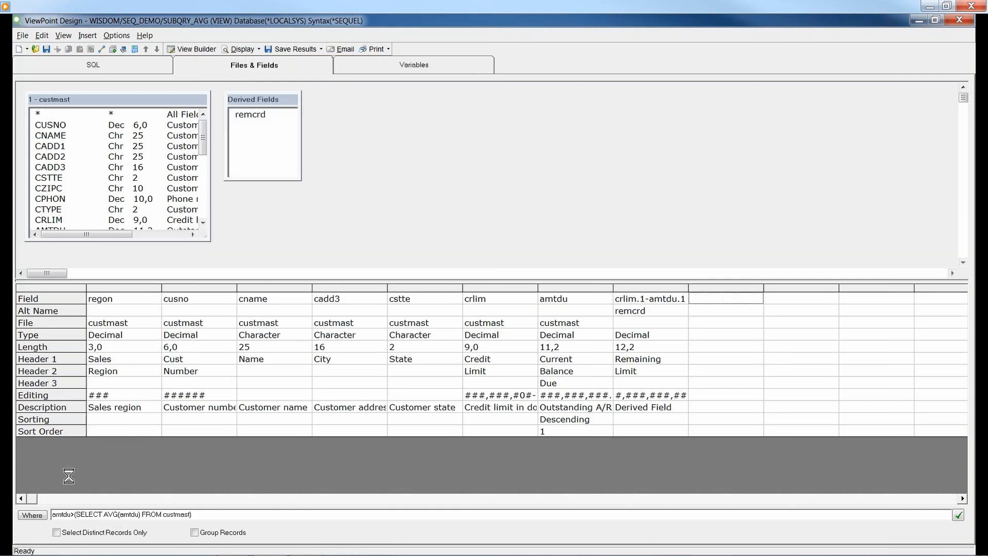
click(231, 48)
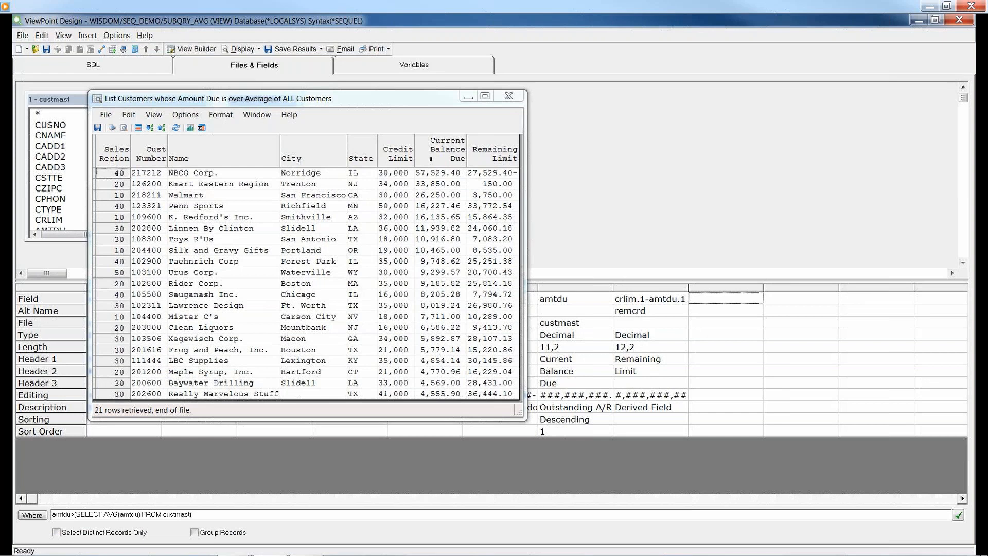
click(508, 96)
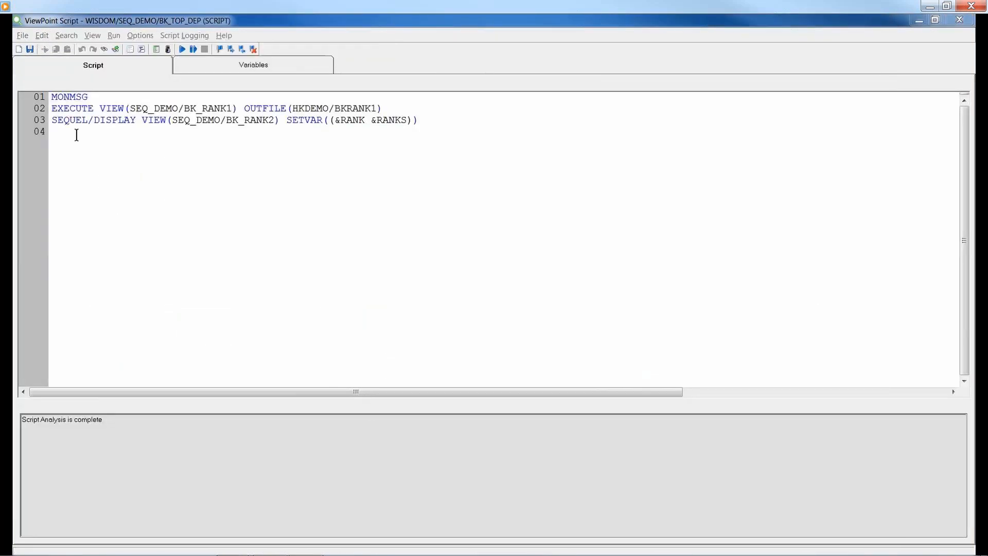
Run the BK_TOP_DEP script for the top 13 customer deposits, review the ranking, and close the results and script.
drag(49, 94, 423, 119)
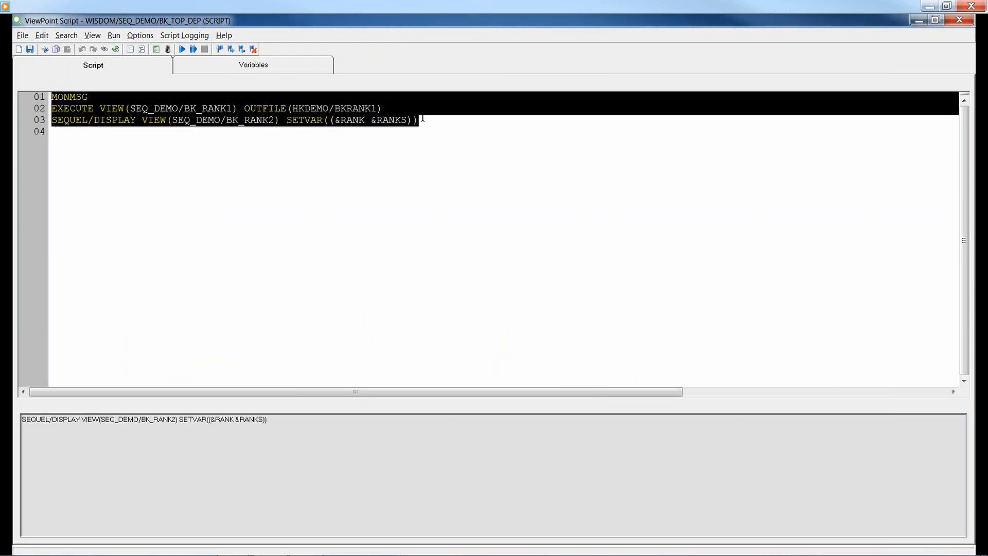
click(362, 147)
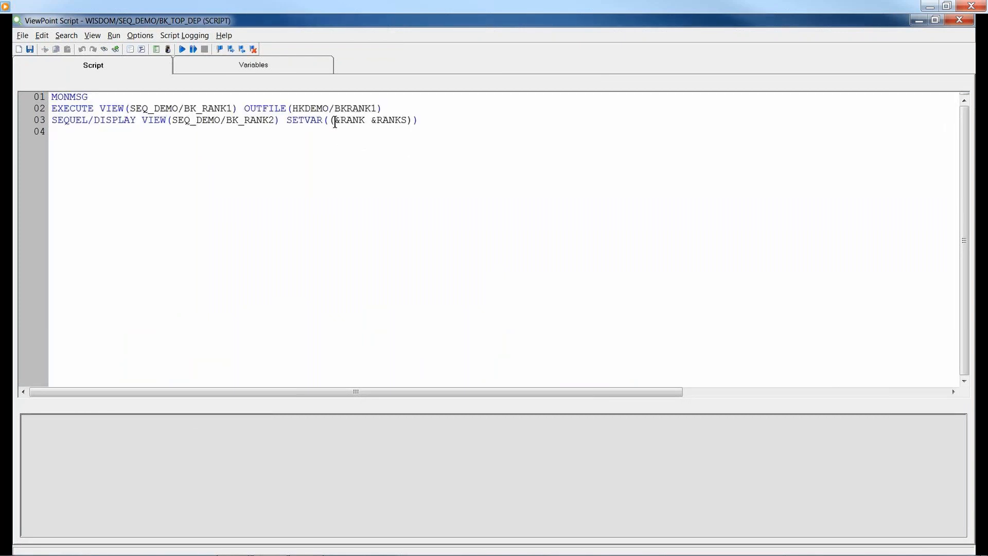
click(181, 49)
text(13)
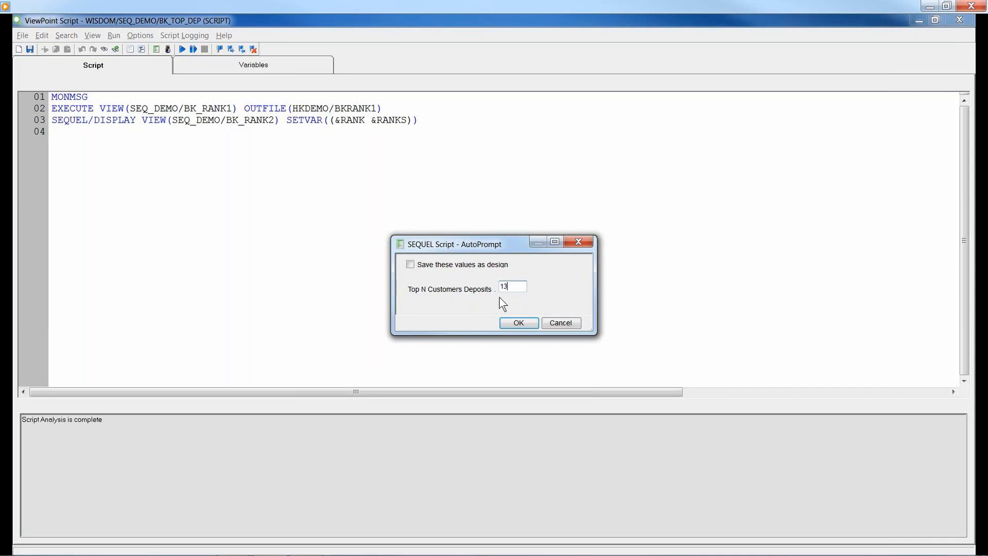
key(Return)
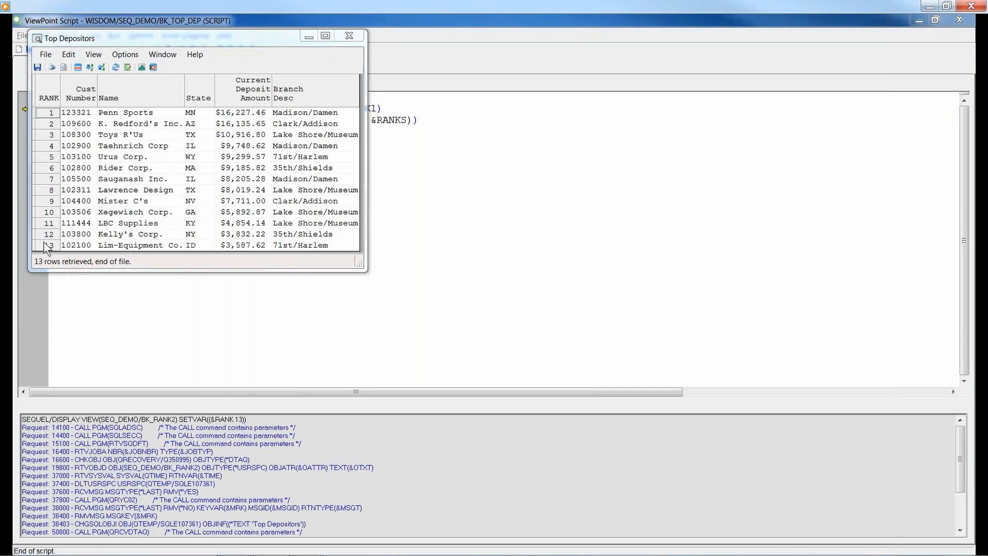
drag(251, 40, 365, 137)
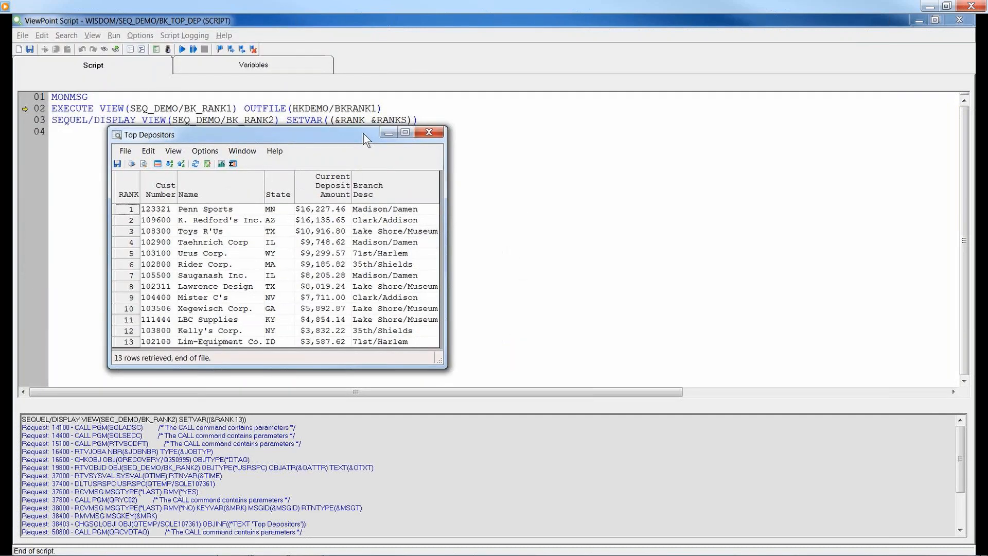
click(427, 133)
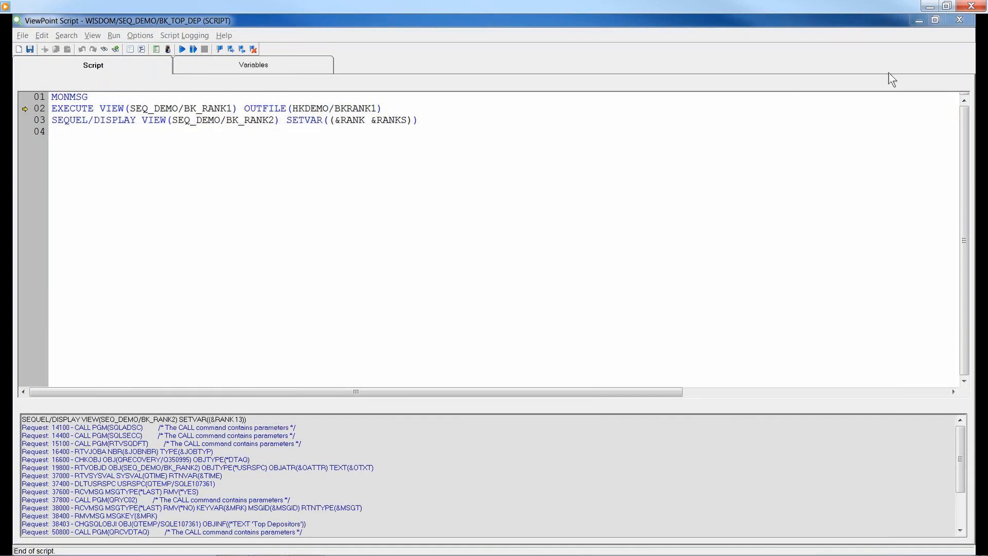
click(954, 20)
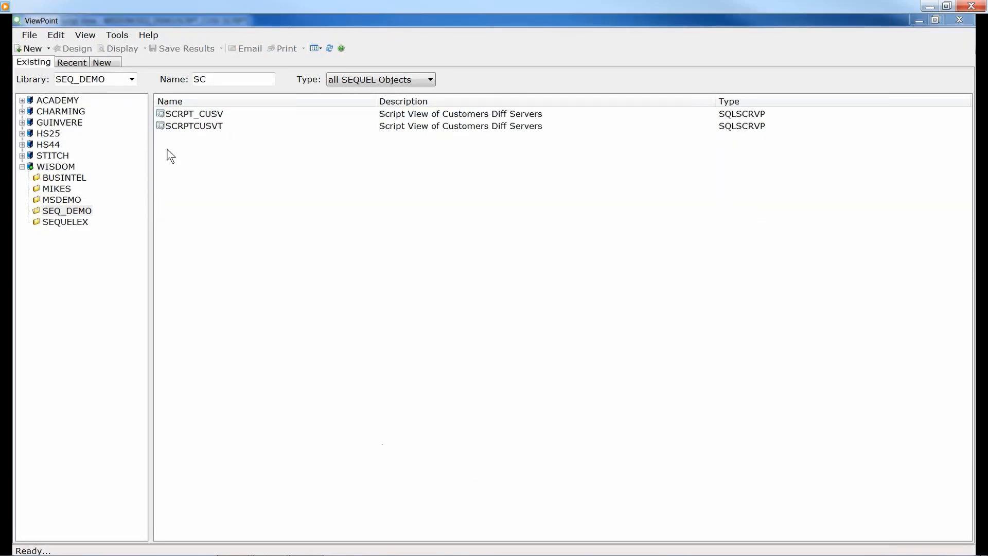
Open the SCRPT_CUSV script view in design and run it with the sort order CNAME.
right_click(193, 114)
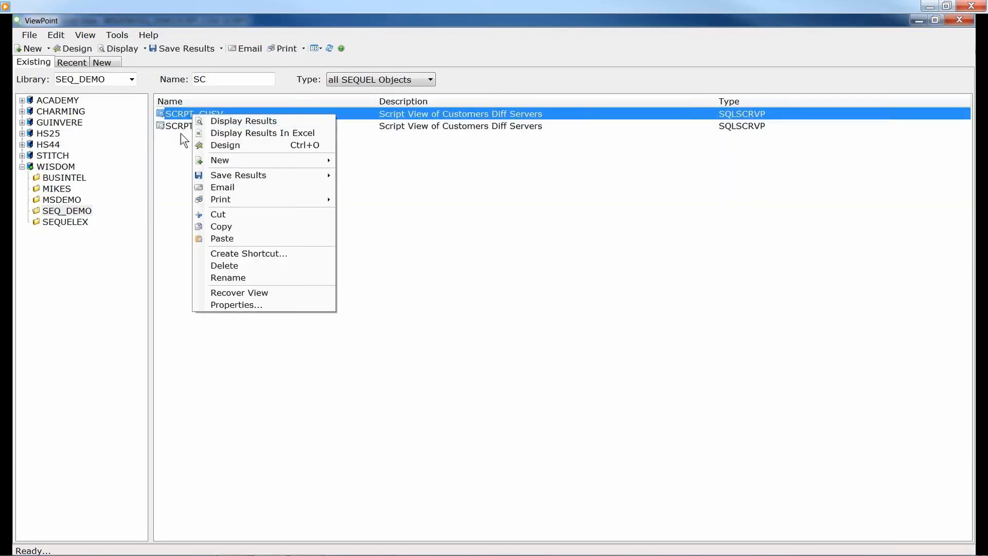
click(185, 138)
key(alt+Tab)
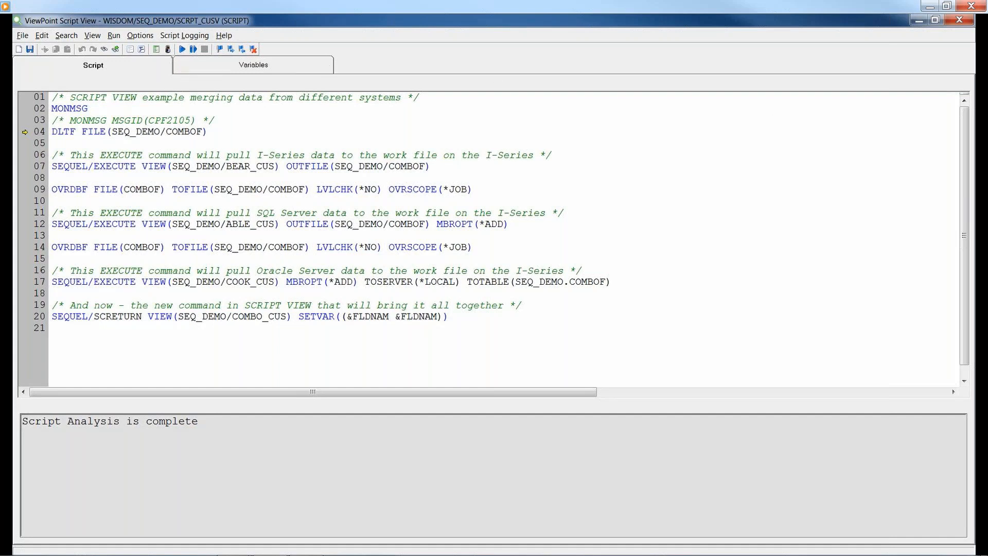
click(181, 50)
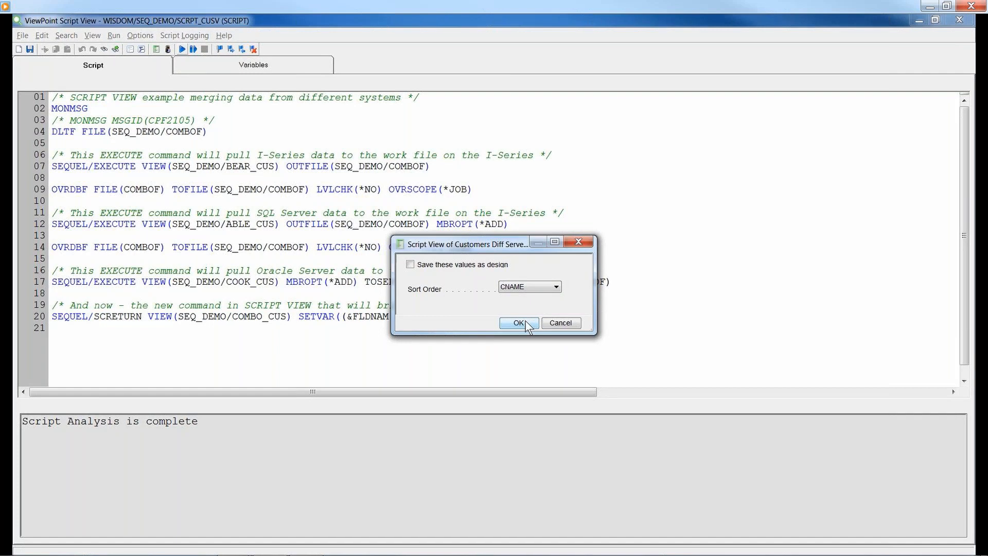
key(Return)
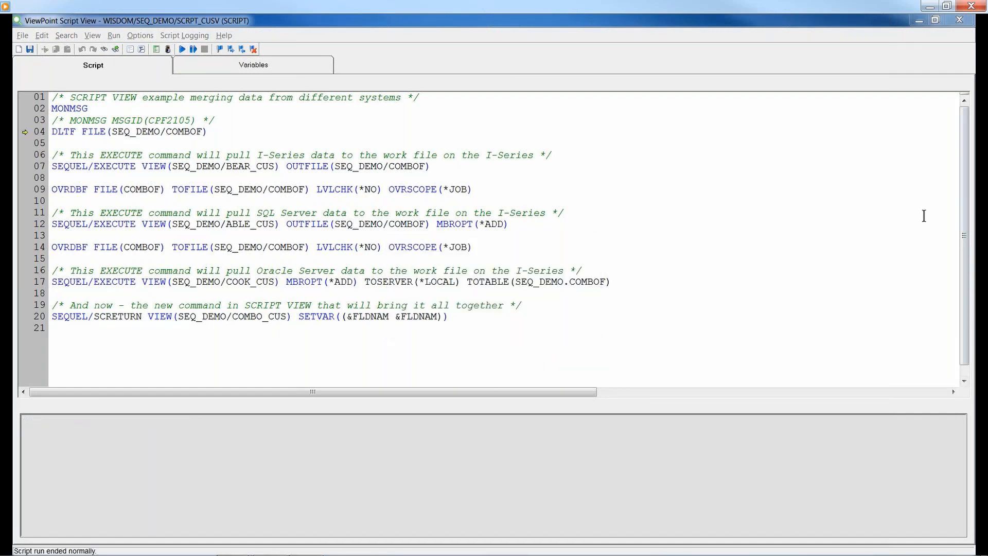
Review the Bear, Able and Cook rows in the consolidated customer list, then close the list and its script.
key(alt+Tab)
key(alt+Tab)
key(alt+Tab)
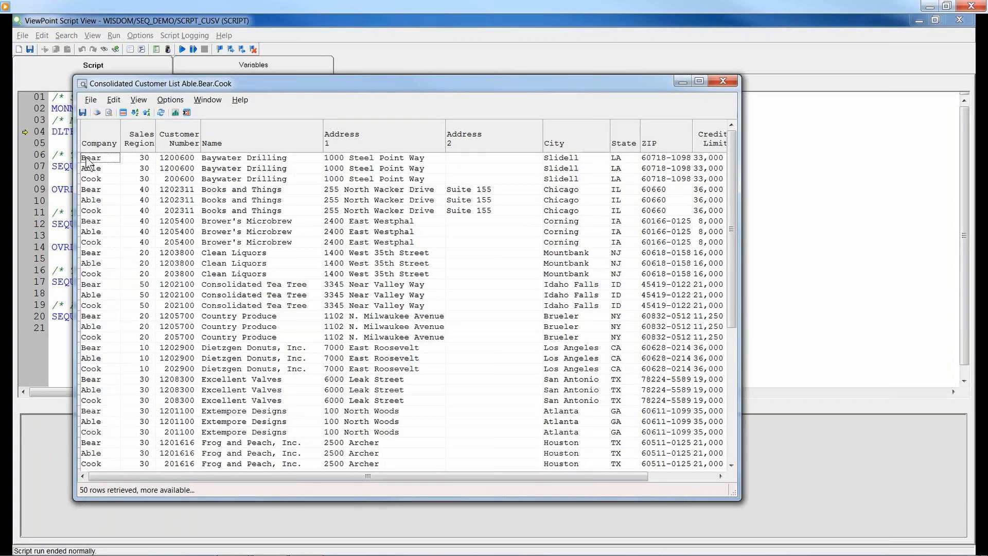
click(89, 168)
click(91, 180)
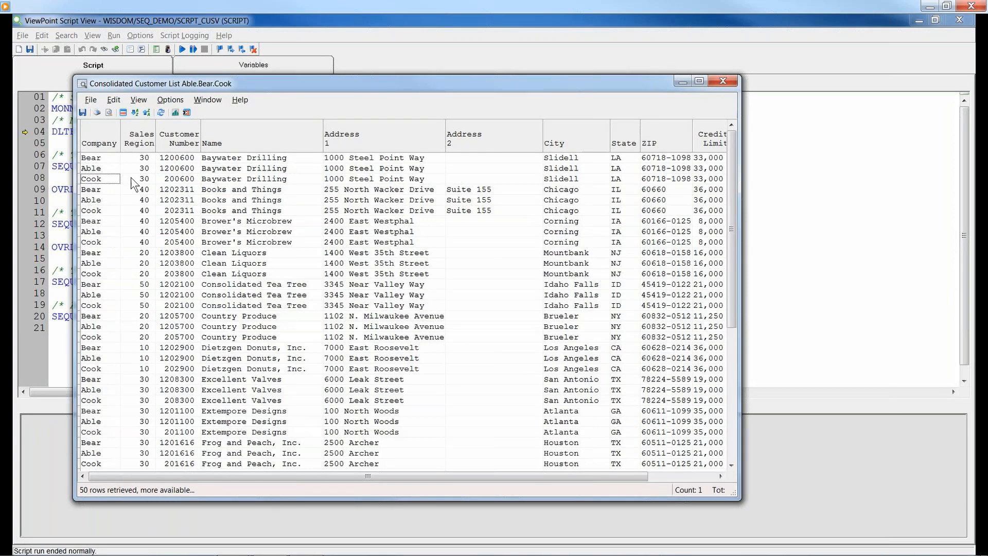
click(715, 81)
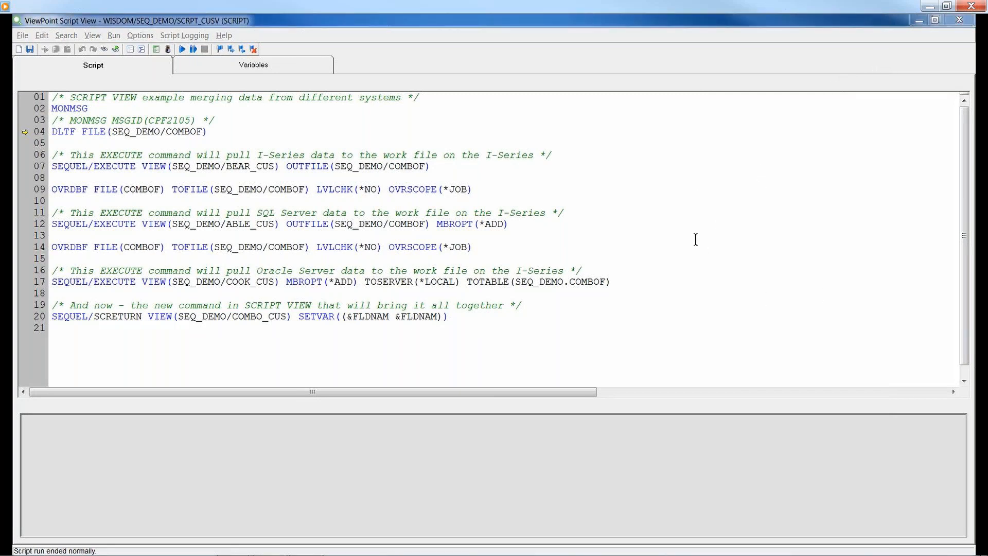
click(959, 21)
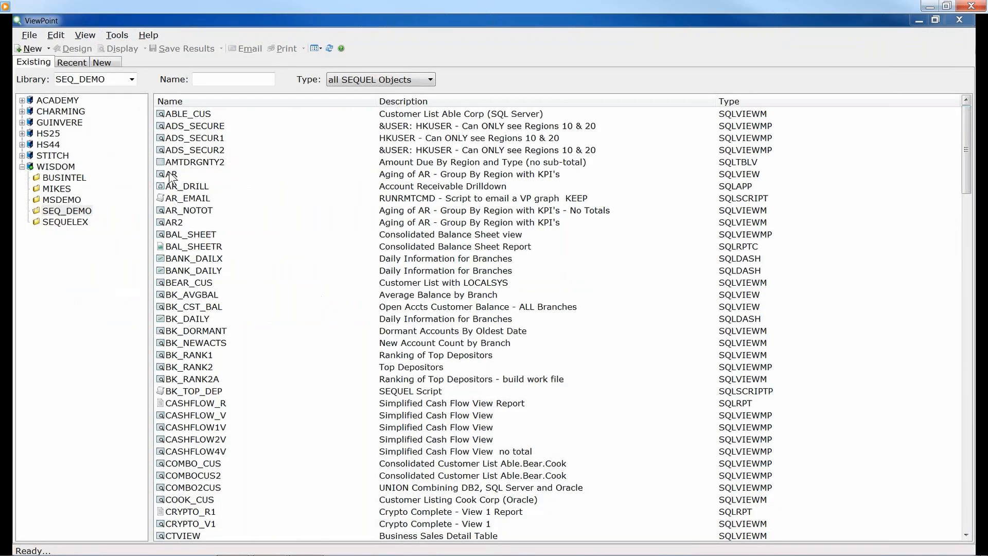
Display the AR view's results, check the options for saving them to a file without saving, and close the results.
right_click(169, 174)
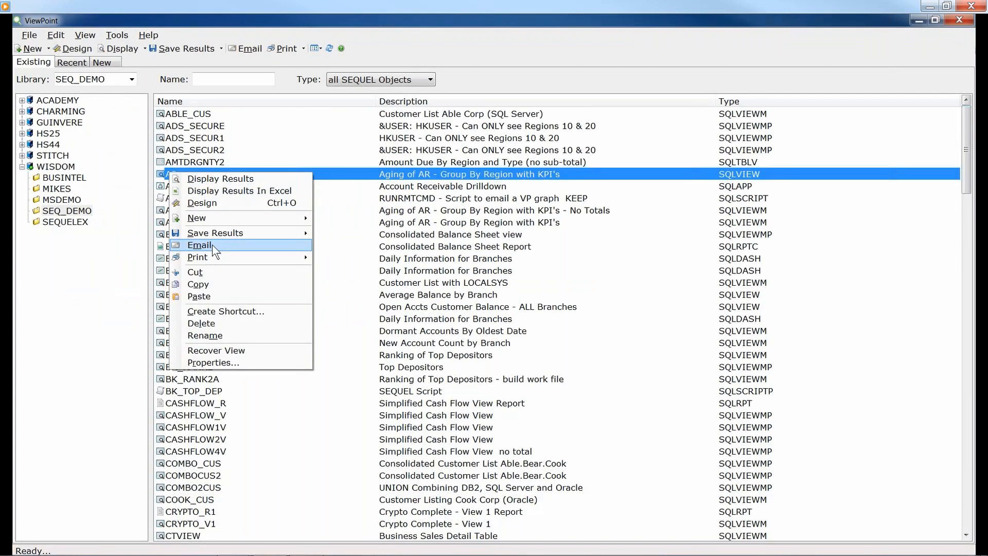
click(211, 183)
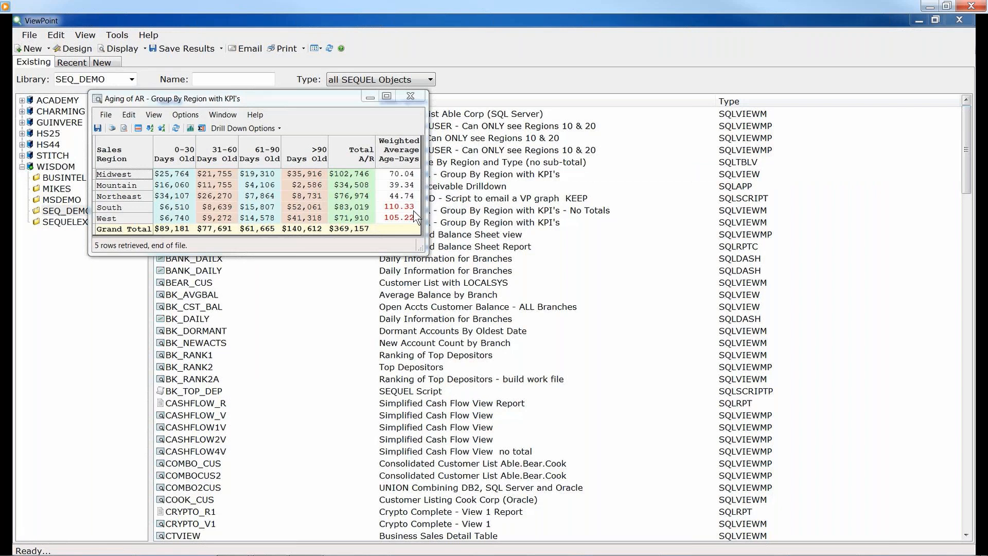
click(100, 132)
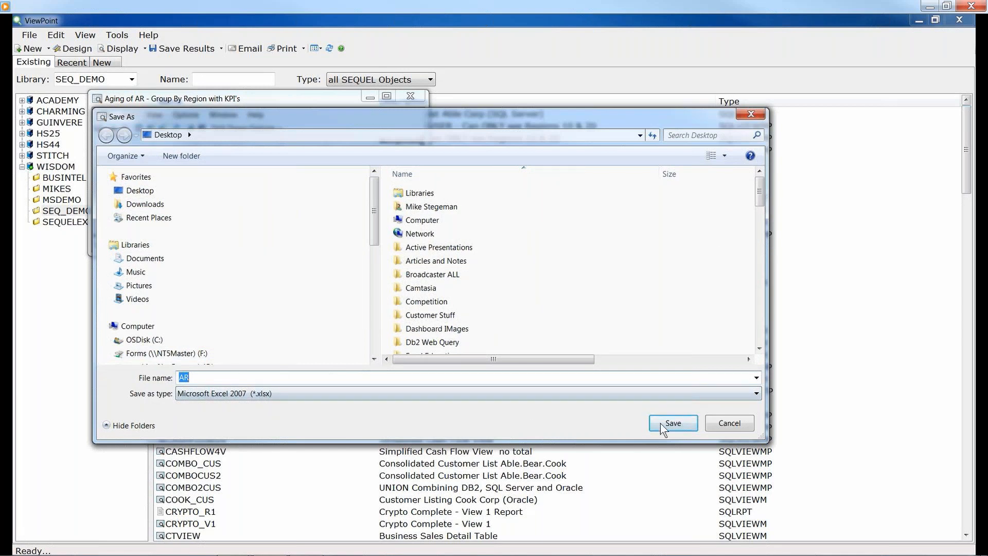
click(722, 425)
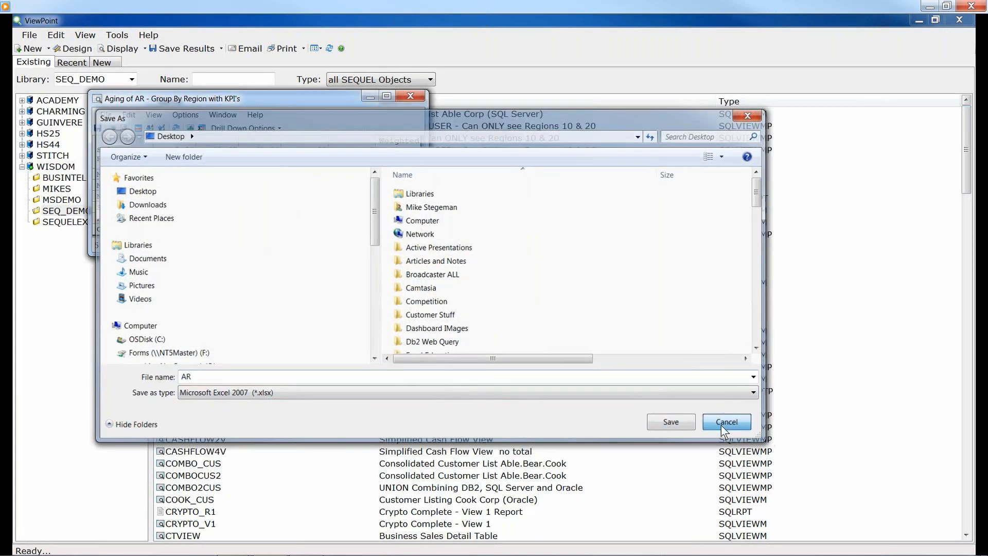
click(418, 98)
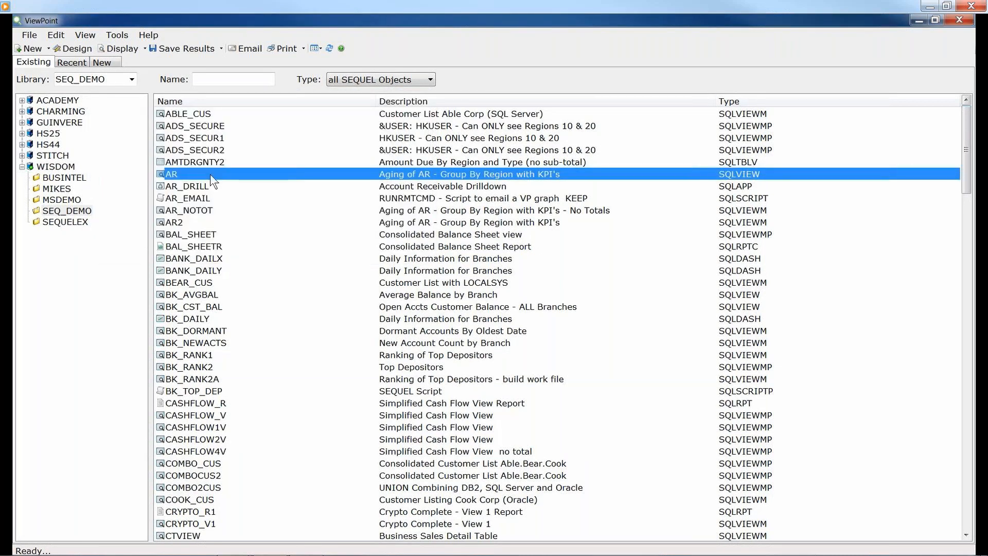
Check the save destinations for the AR view's results, then start emailing them and look through the attachment formats.
right_click(210, 174)
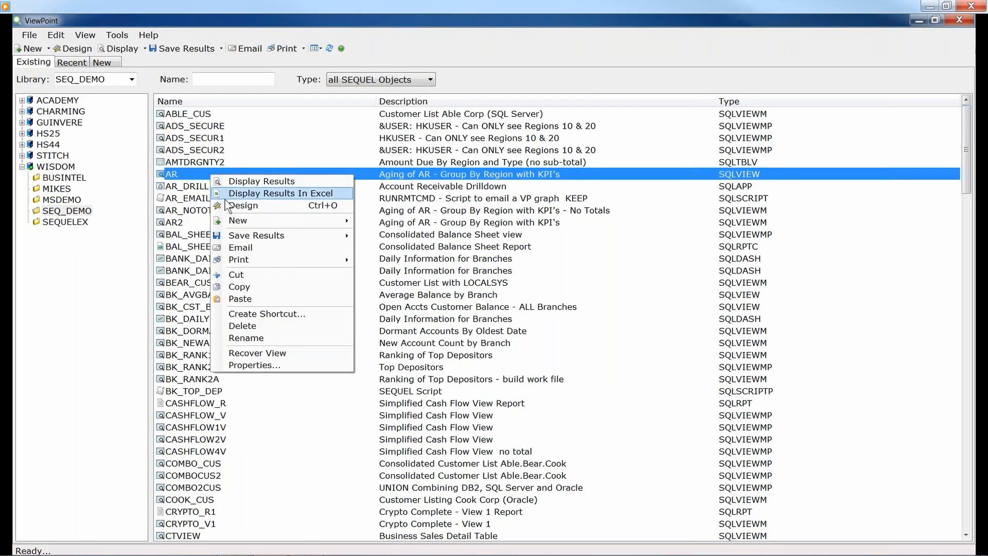
mouse_move(244, 241)
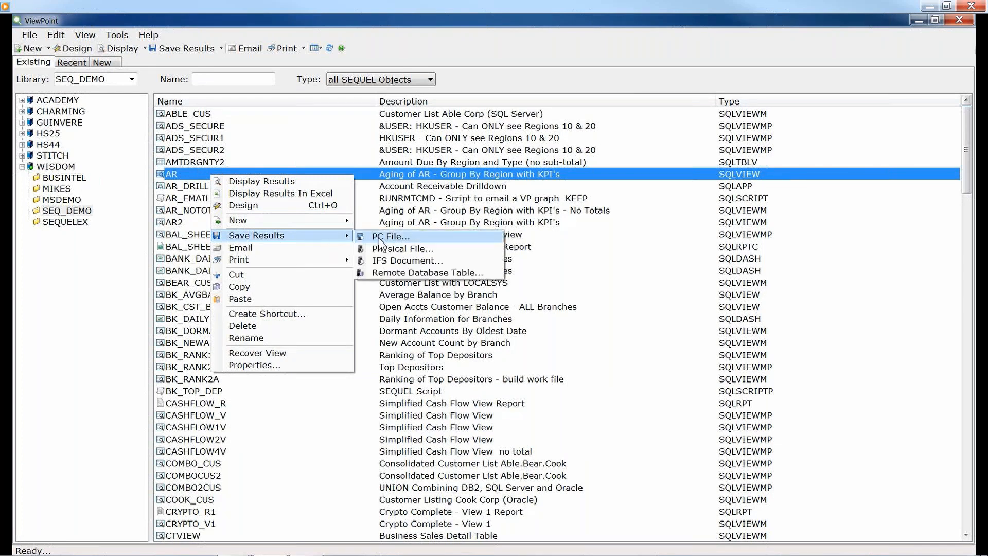
click(318, 247)
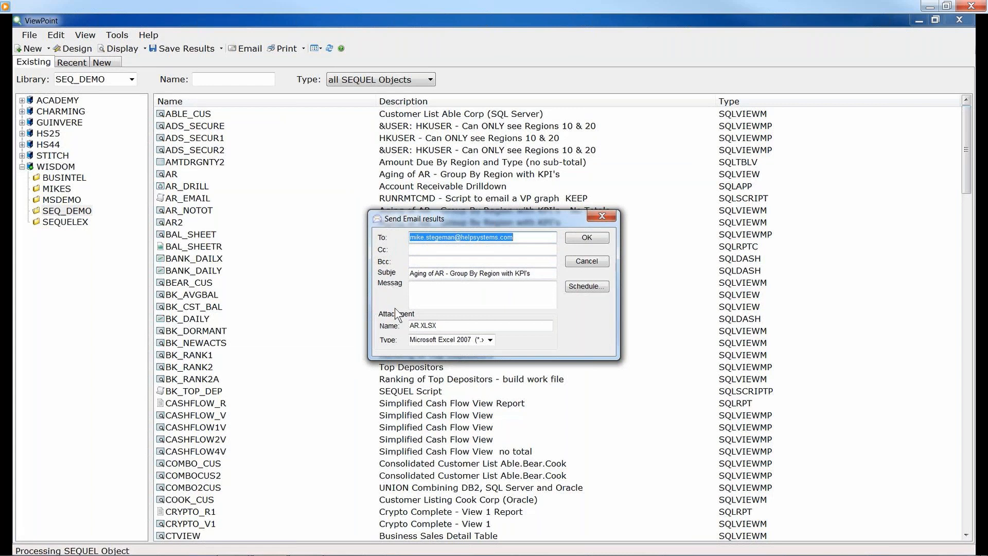
click(491, 341)
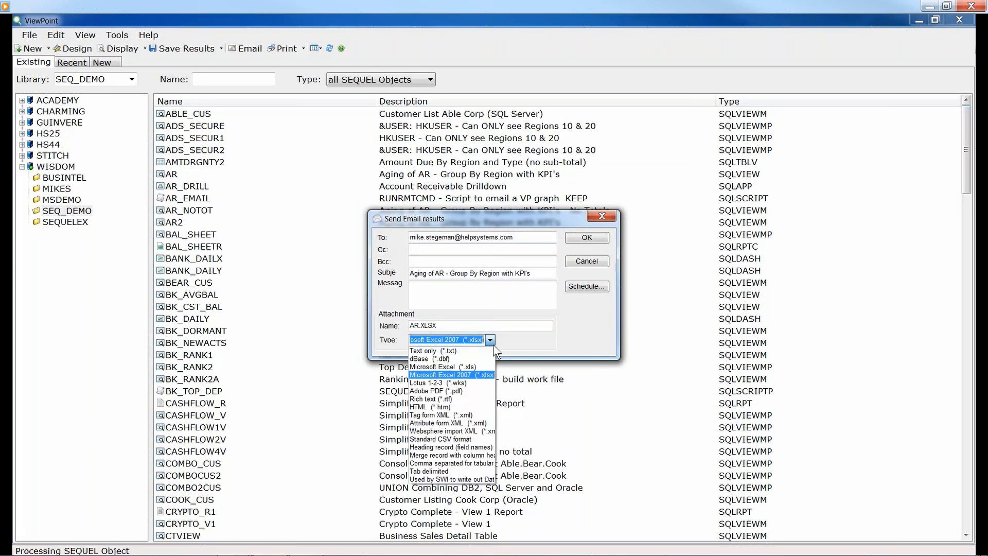
click(582, 343)
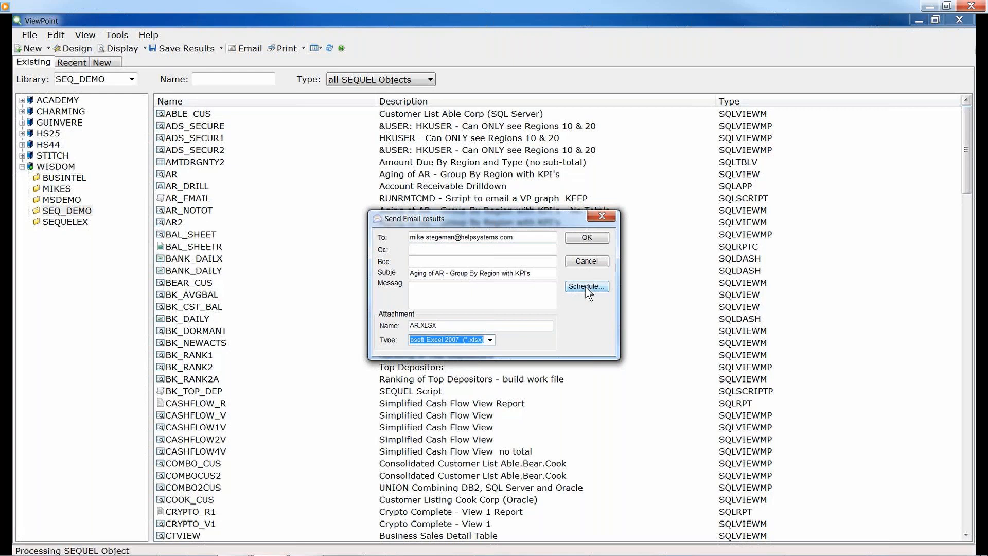
Check the Robot/SCHEDULE options for emailing the AR results, then cancel the scheduling and the email.
click(587, 287)
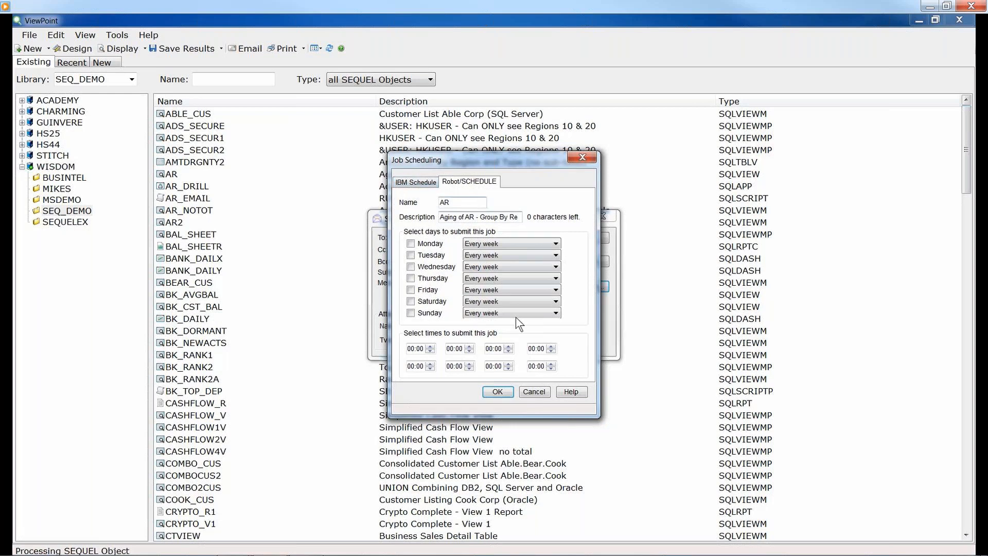
click(538, 389)
click(586, 263)
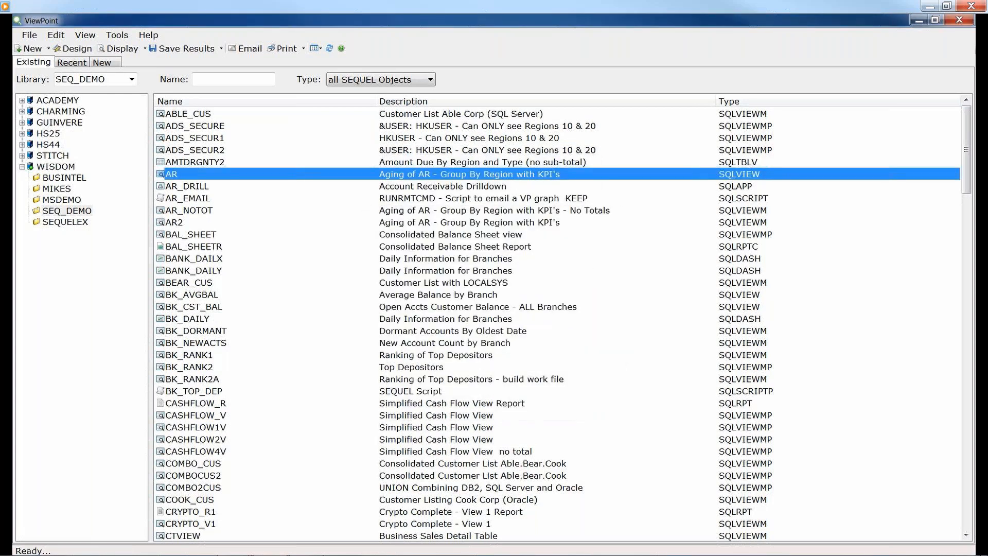
Switch to the SEQUEL web interface in the browser and look through the save and Excel export options for the AR view.
key(alt+Tab)
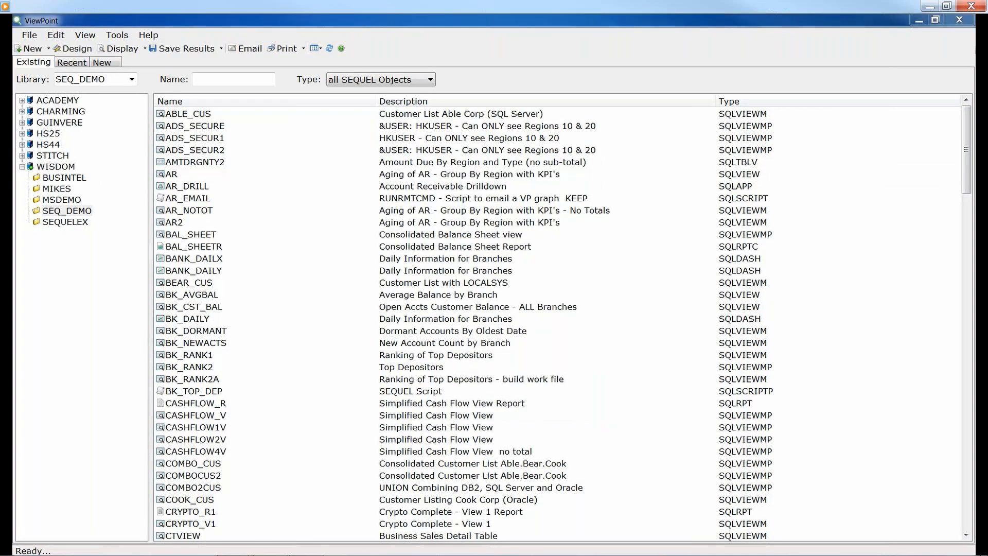
click(226, 42)
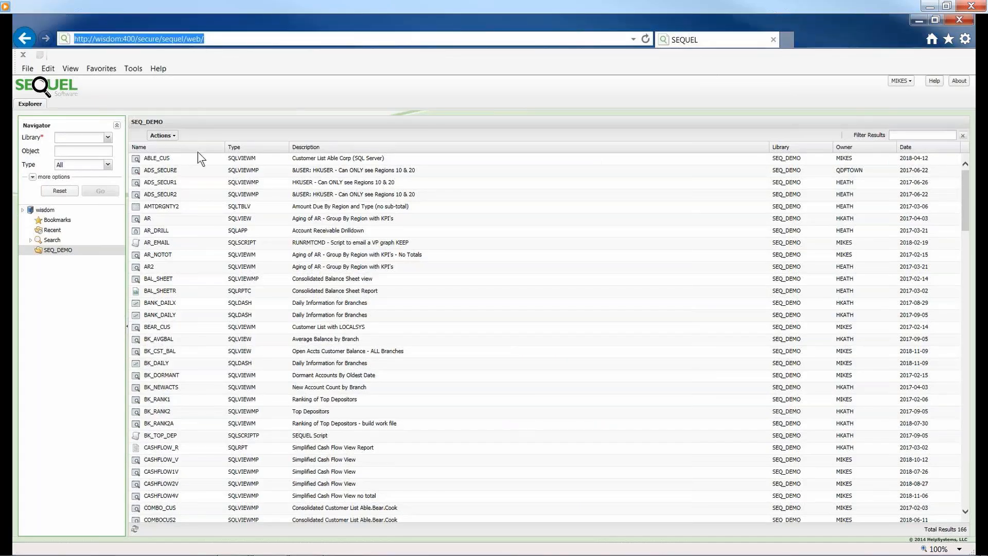
click(147, 220)
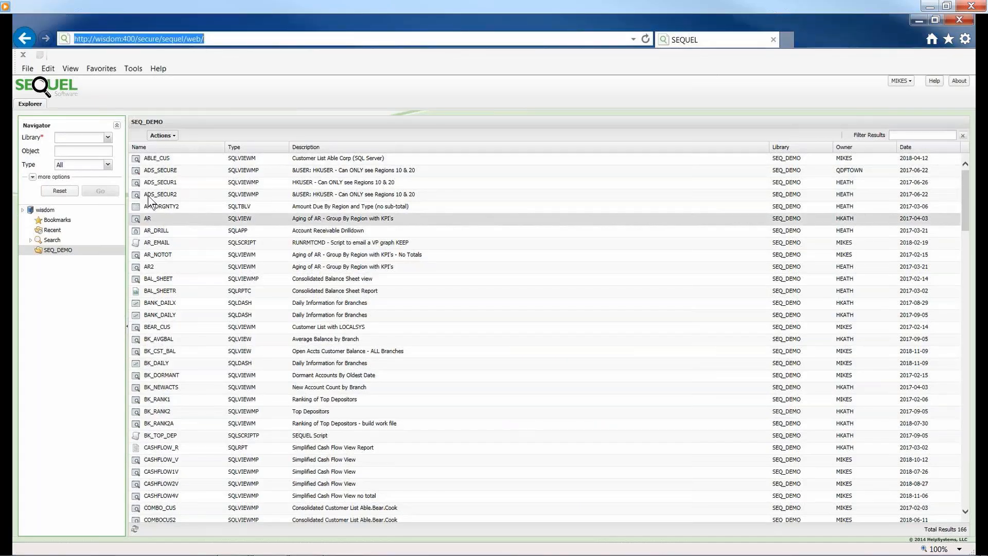
right_click(146, 221)
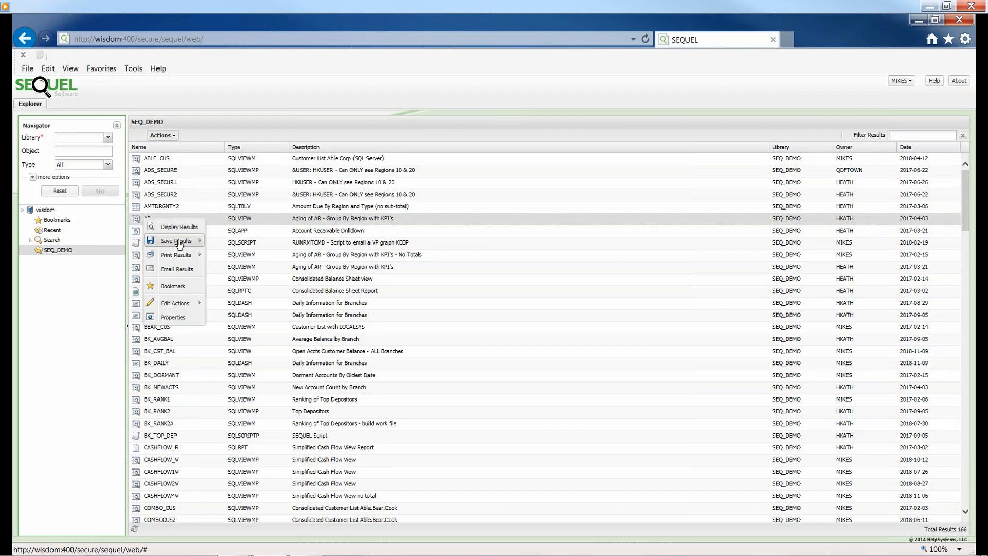
mouse_move(178, 244)
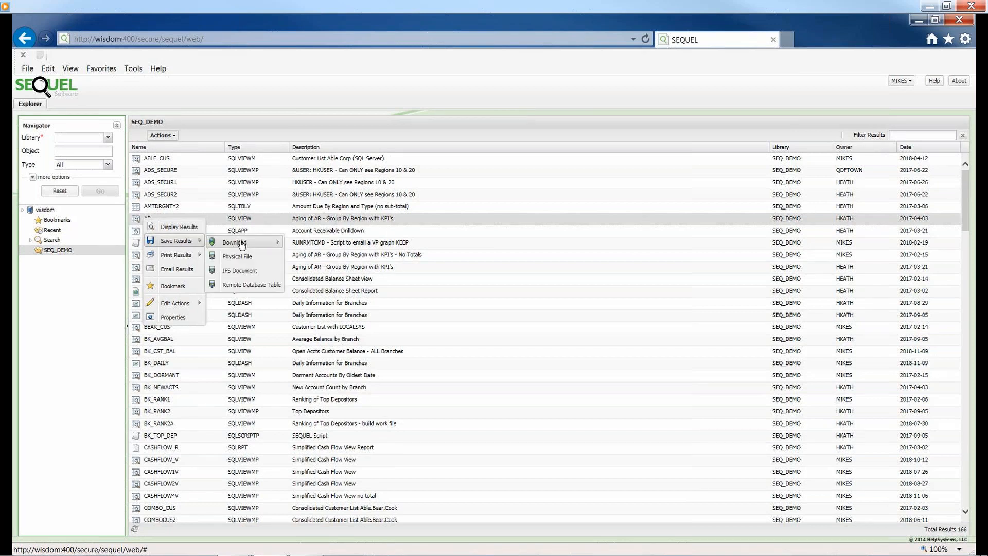
mouse_move(321, 288)
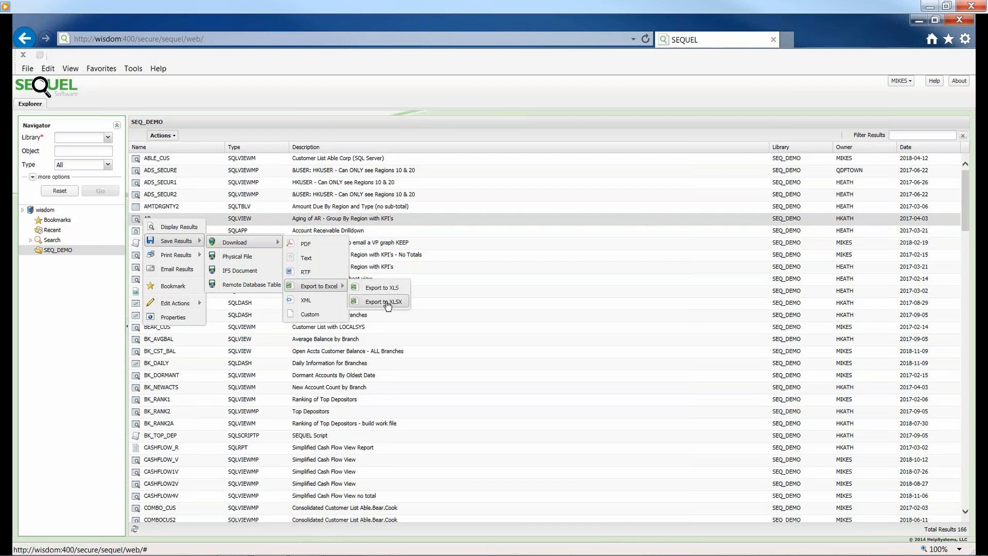
Open the email form for the AR results, choose the *XLSX format, and close it without sending.
click(190, 270)
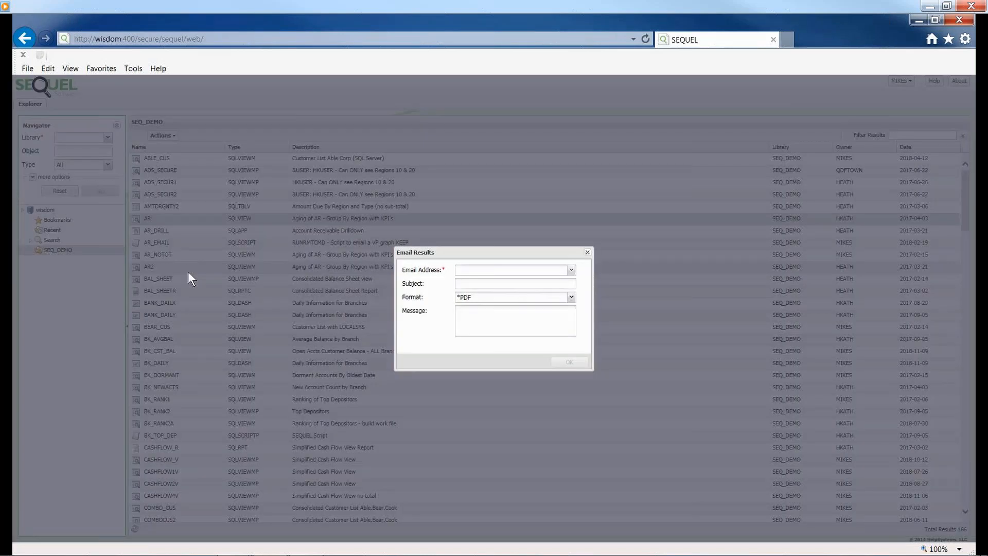
click(571, 299)
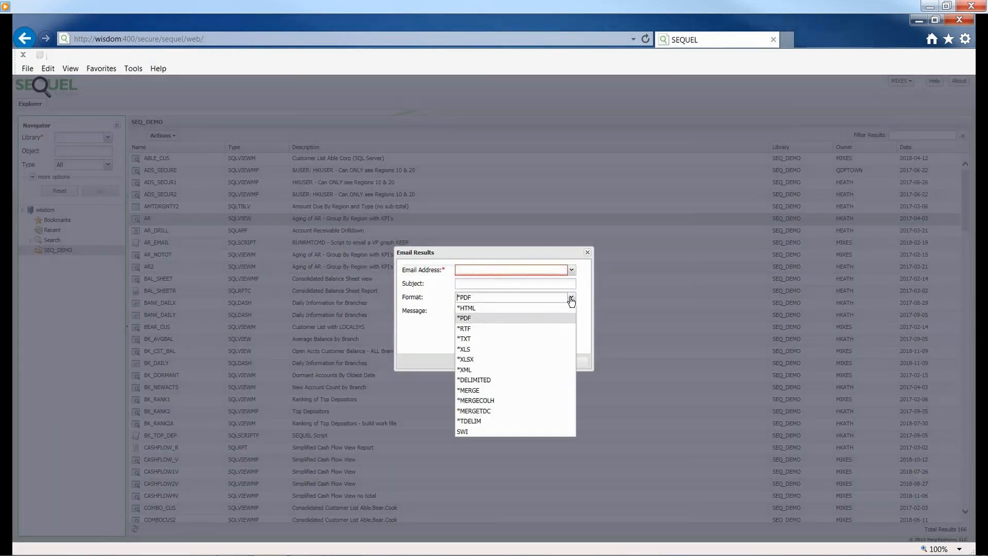
click(544, 360)
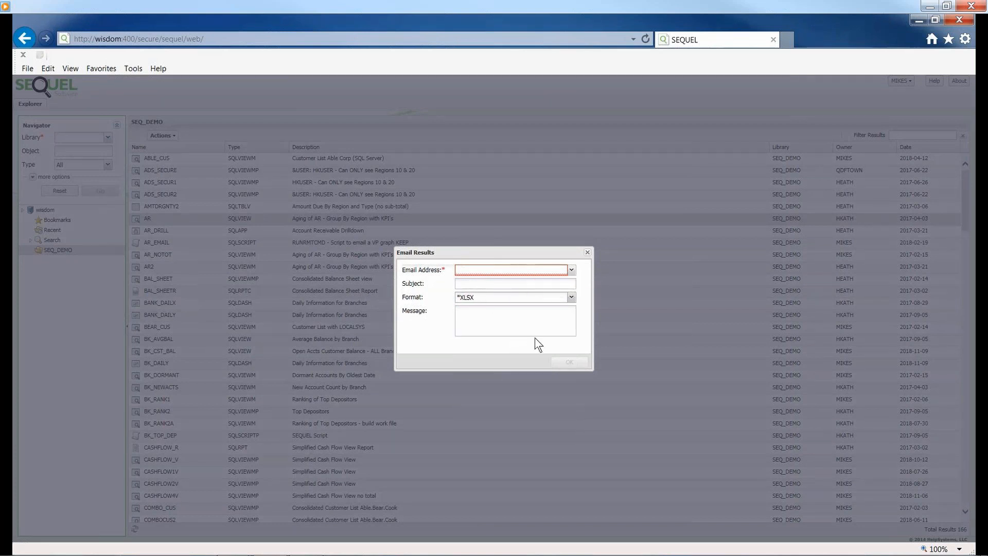
click(588, 251)
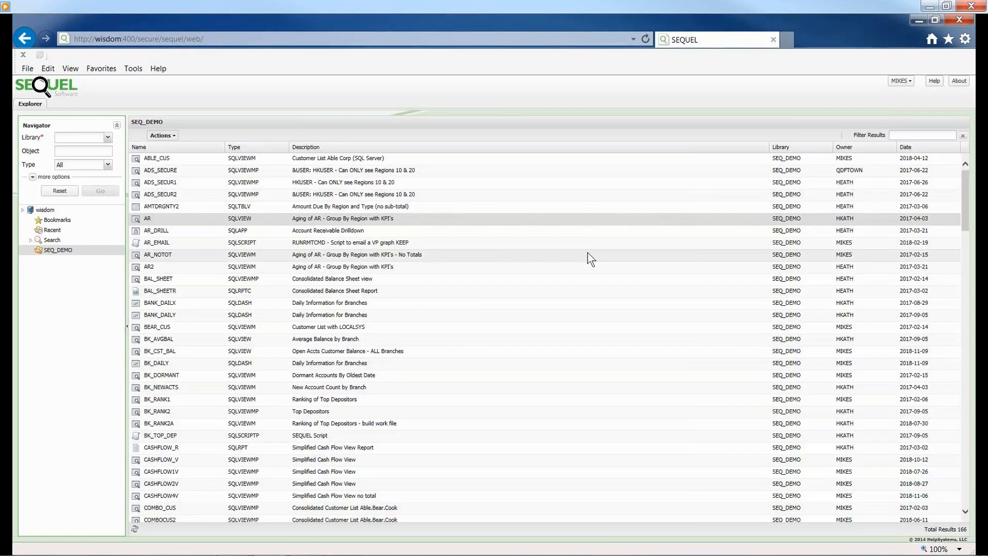
Display the AR view's results in the browser and check their download formats and print options.
double_click(168, 218)
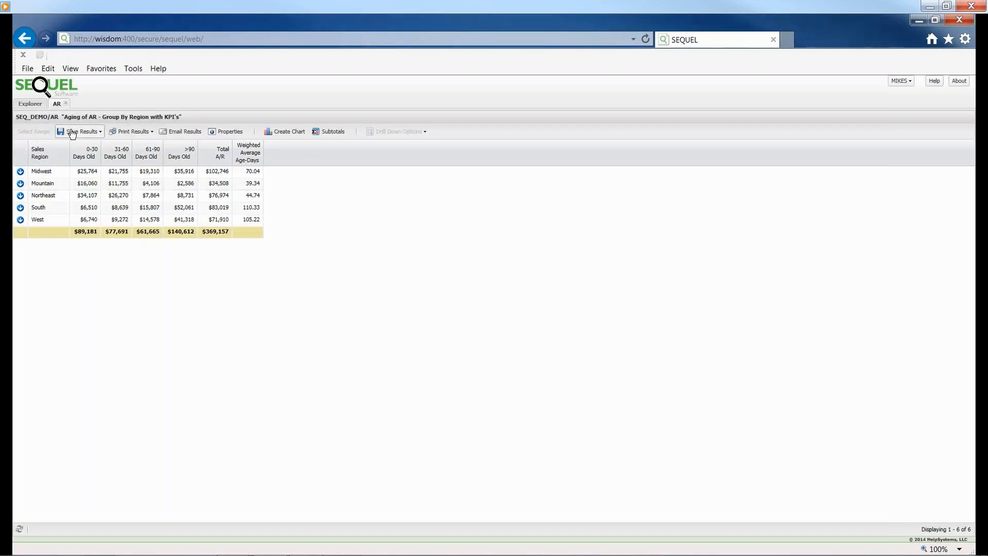
click(95, 132)
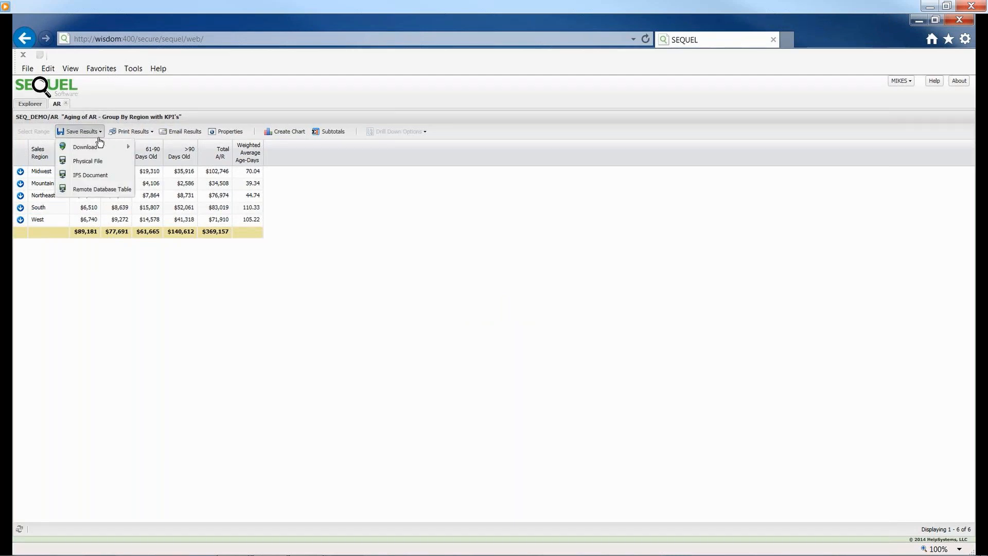
mouse_move(102, 146)
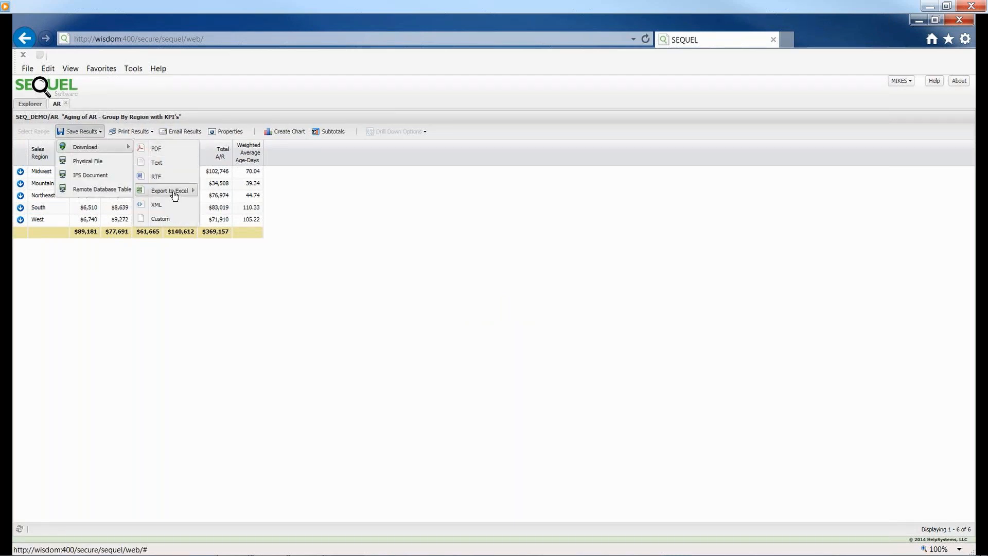
click(143, 133)
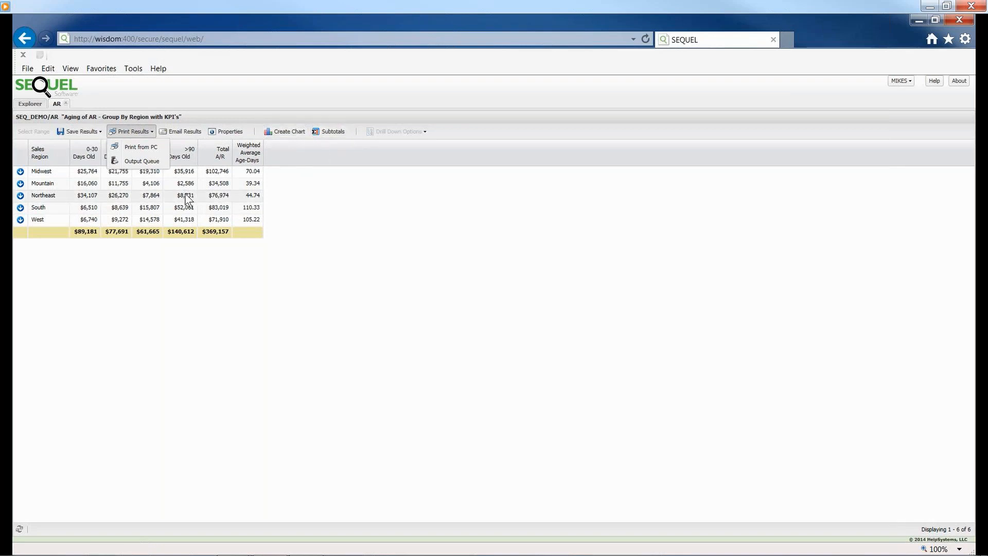
click(90, 263)
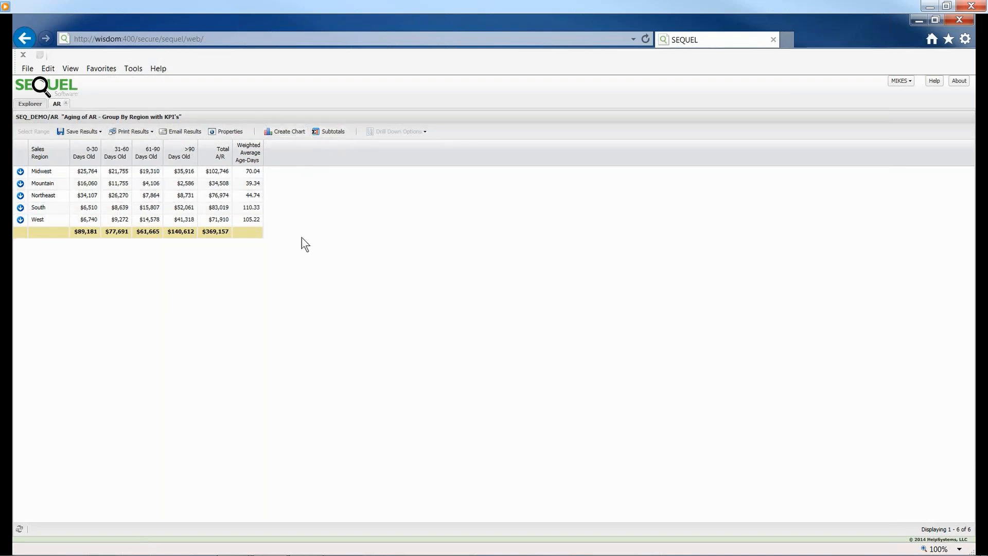
Check the sorting and column visibility options for the Total A/R column without changing them.
click(229, 154)
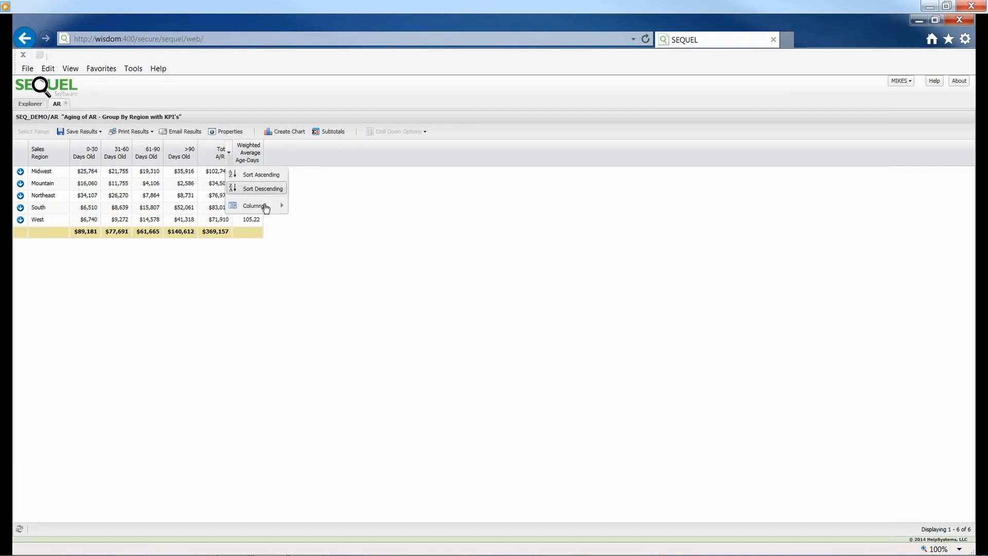
mouse_move(279, 210)
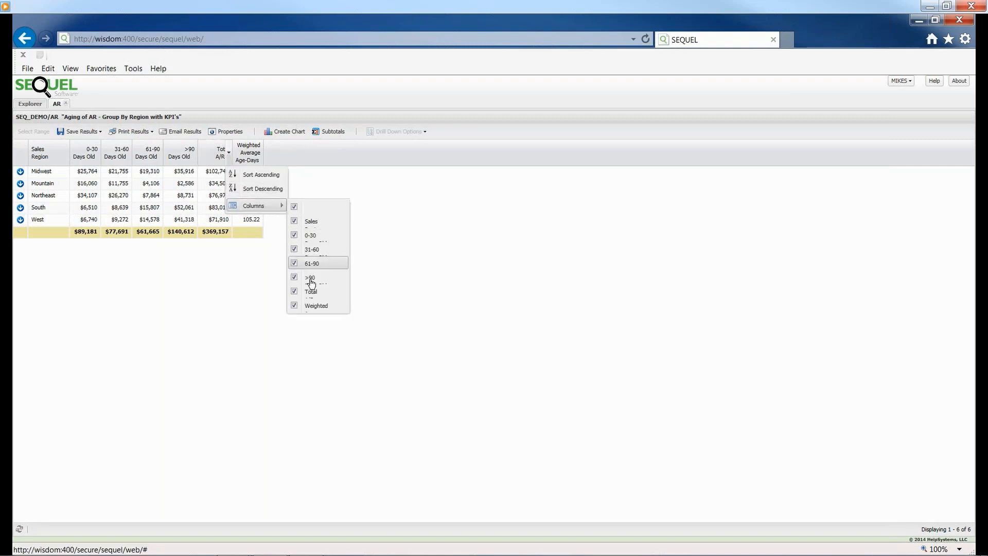
click(221, 320)
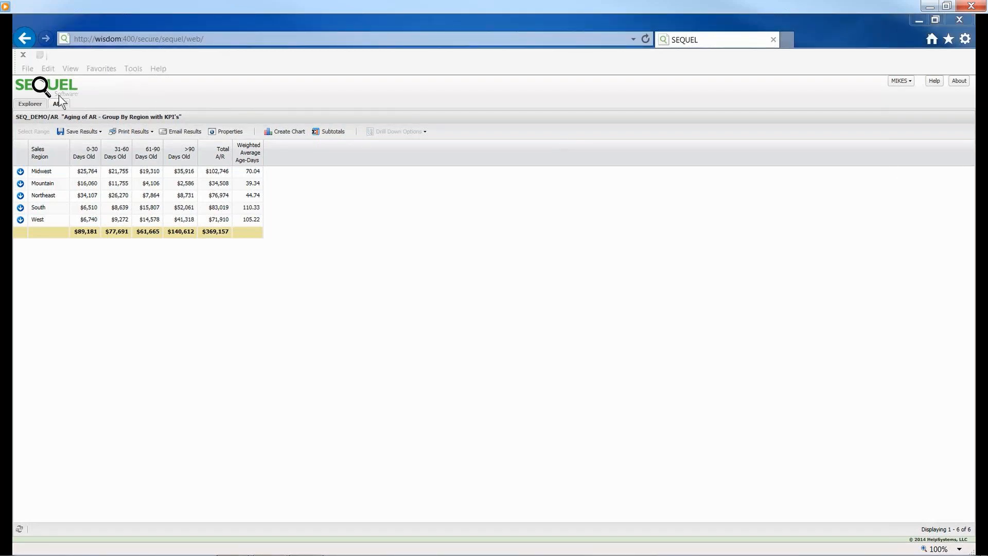
Return to the web object list, then switch back to ViewPoint.
click(29, 105)
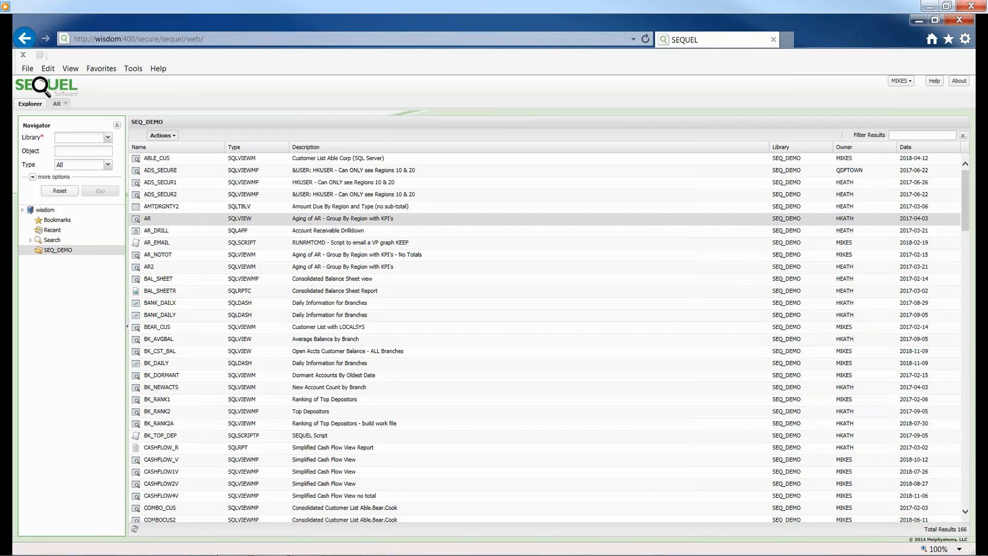
key(alt+Tab)
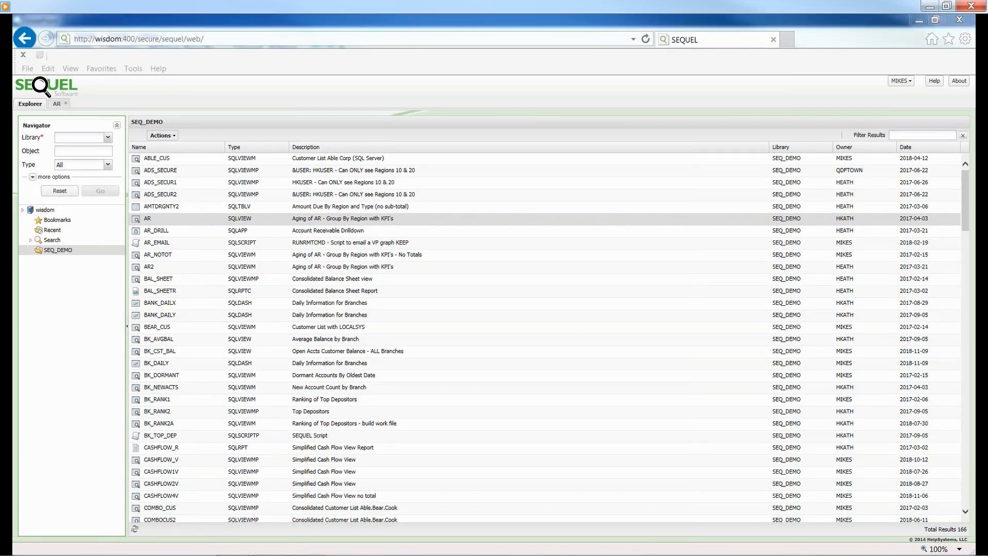
key(alt+Tab)
key(Tab)
key(Tab)
key(alt+shift+Tab)
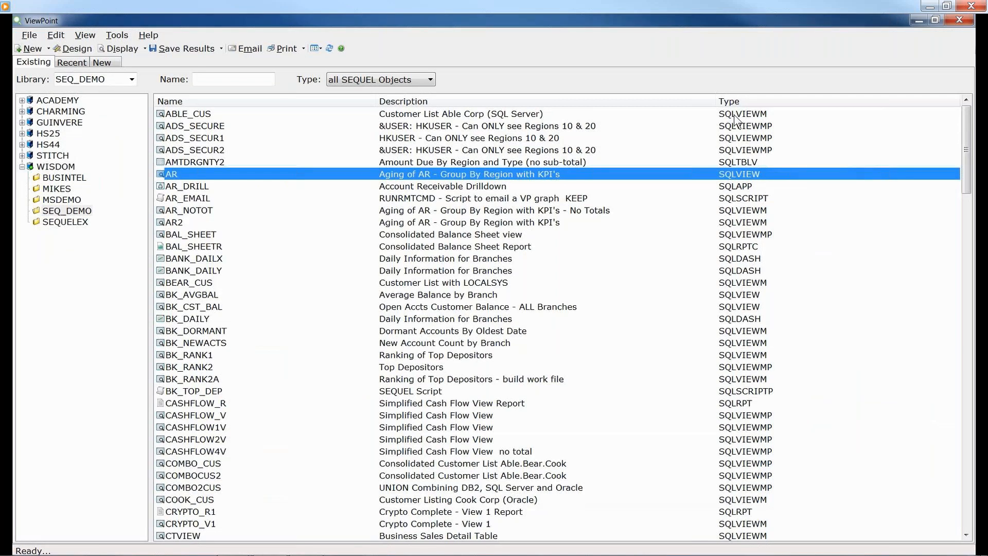
Create a new SEQUEL Dashboard.
click(101, 62)
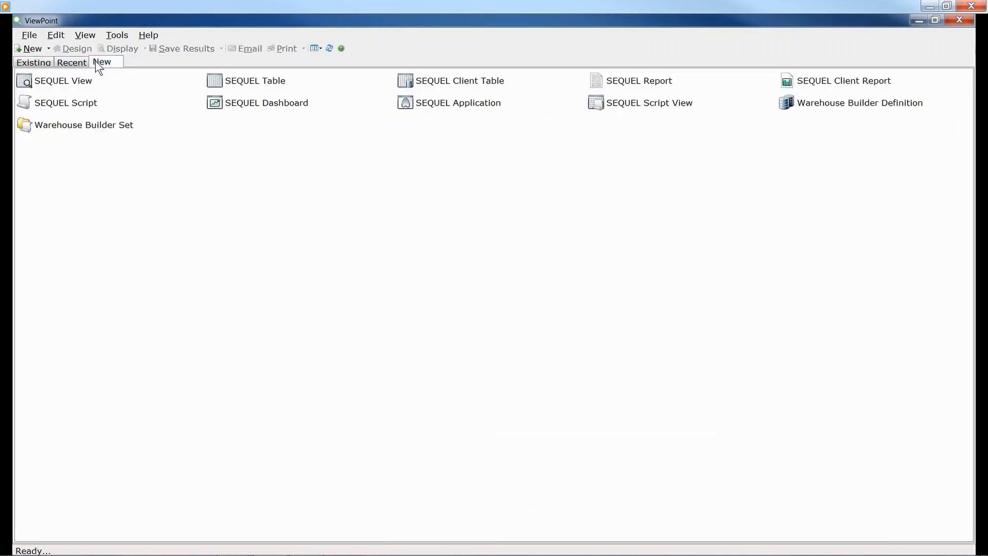
click(255, 107)
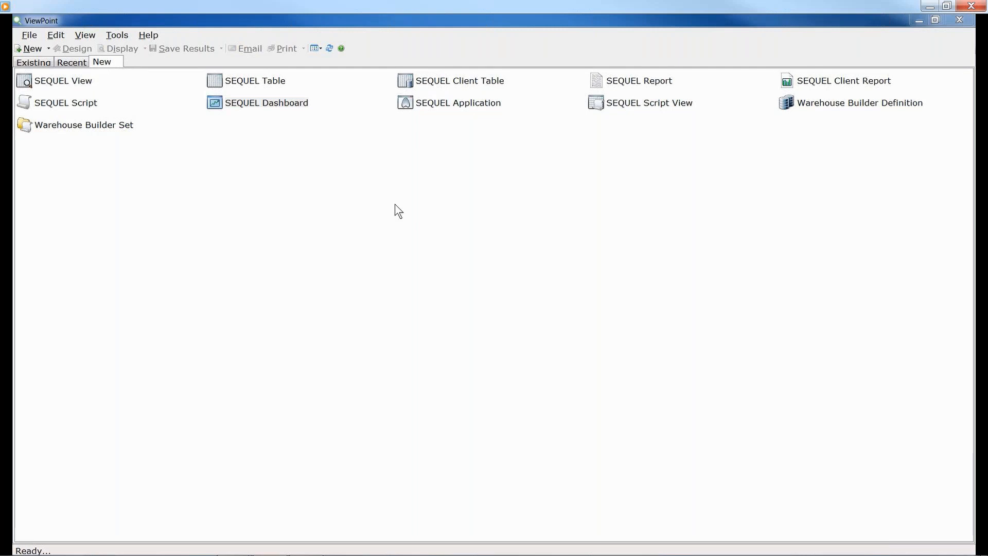
click(610, 114)
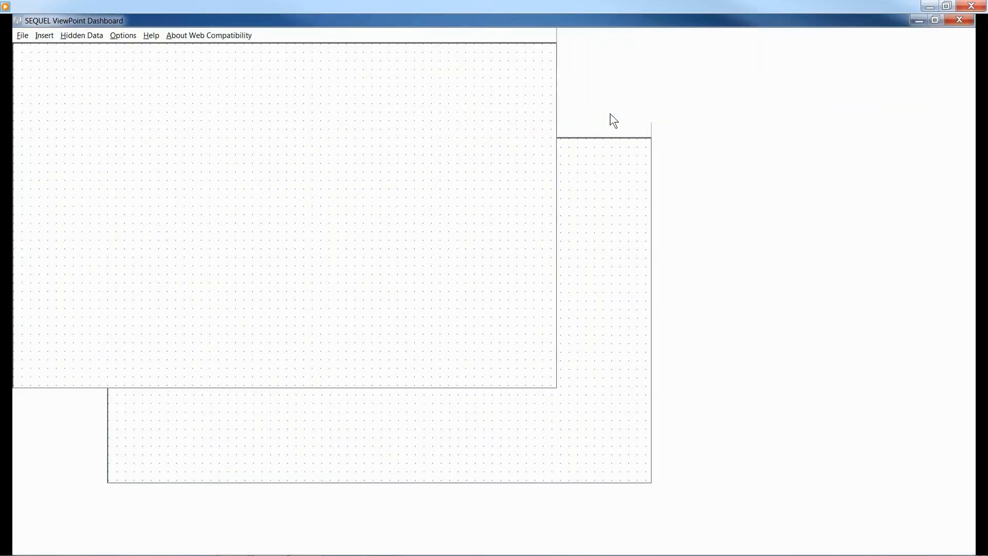
Insert the AR view from SEQ_DEMO into the dashboard, move it to the upper-left area and enlarge it to fit all columns.
right_click(387, 160)
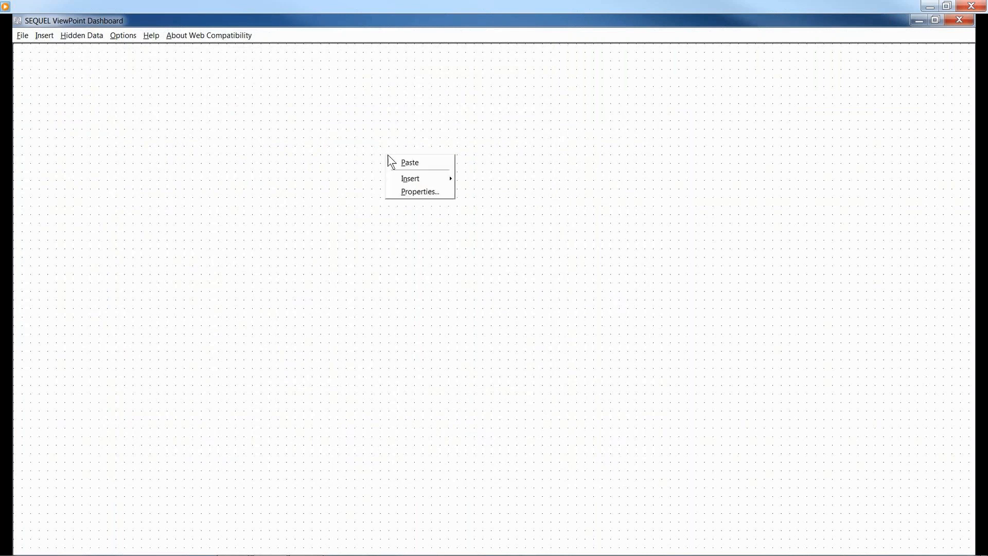
mouse_move(420, 179)
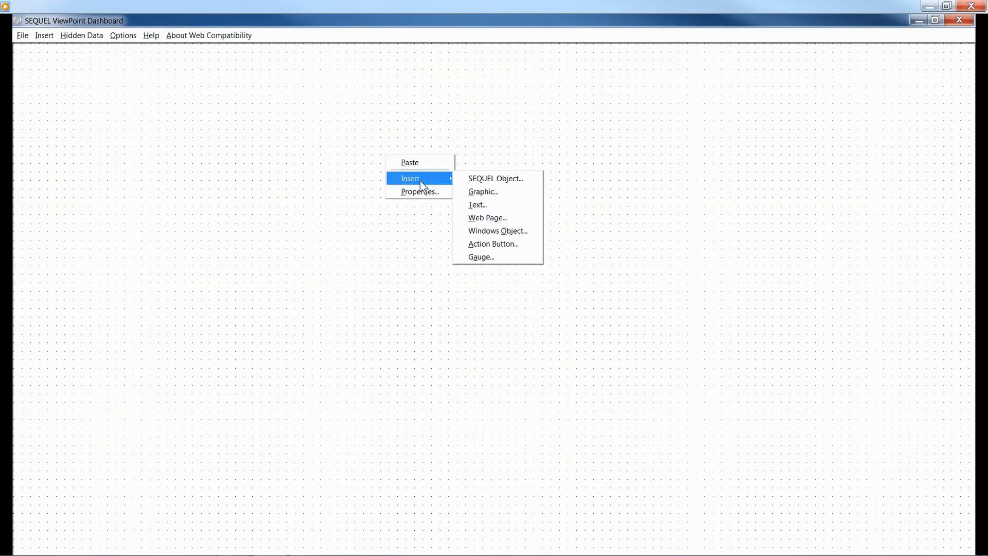
click(477, 181)
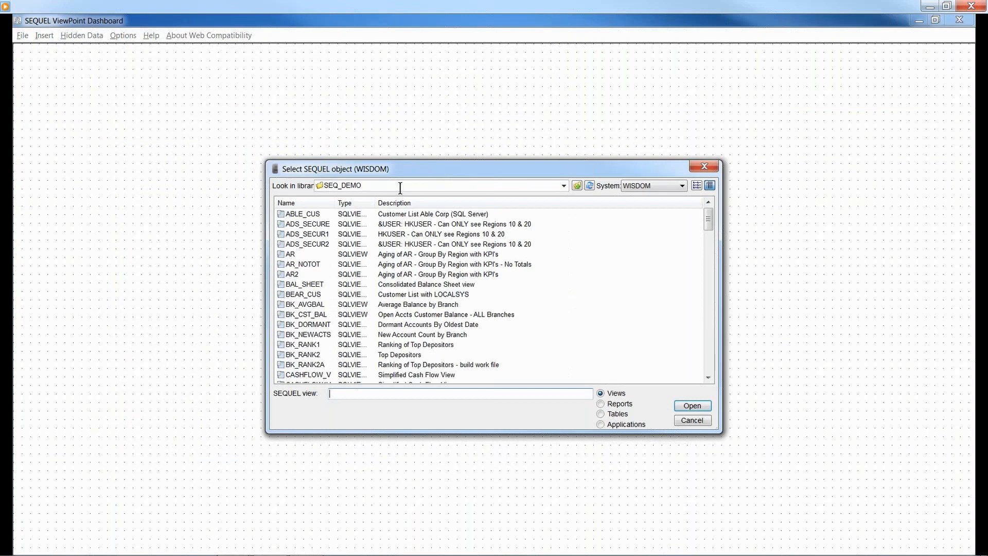
click(301, 253)
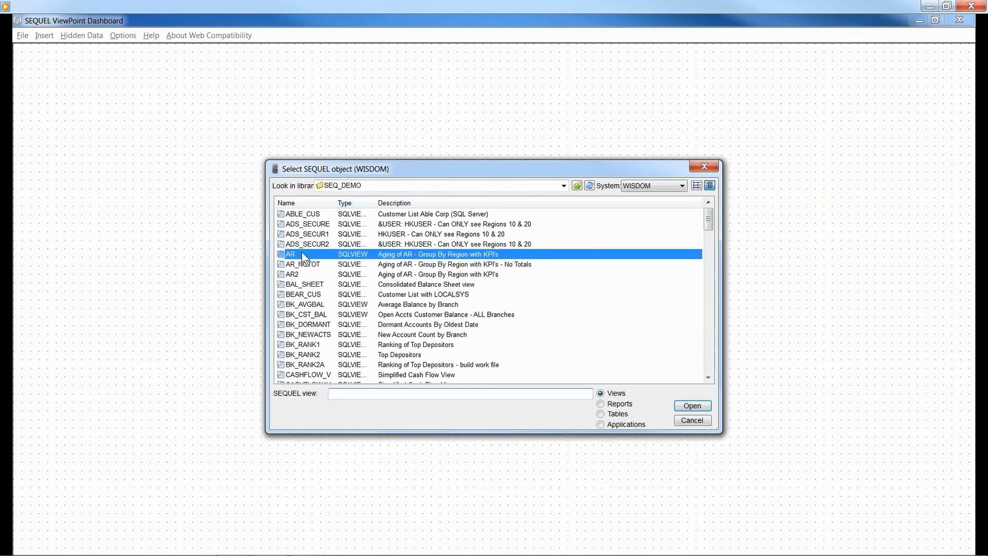
double_click(301, 252)
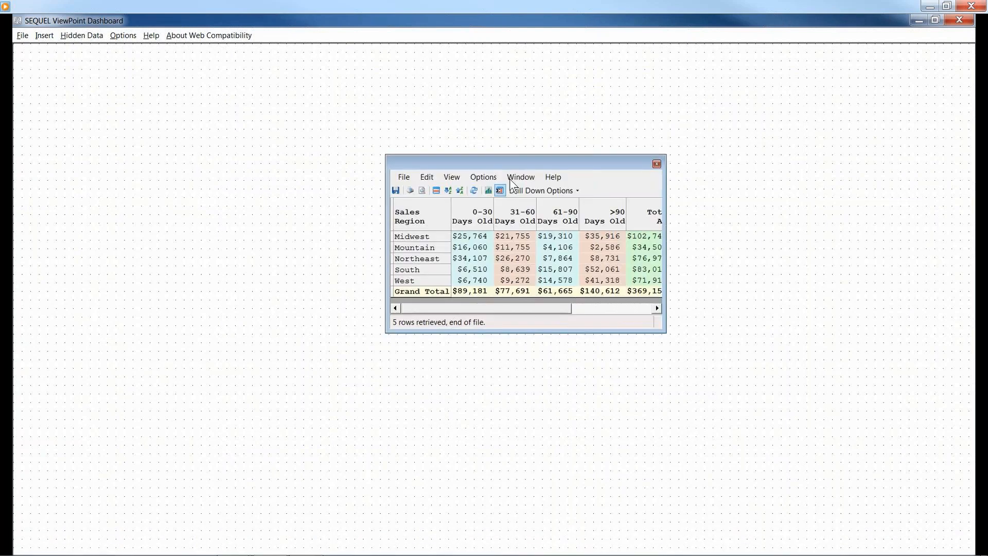
drag(528, 154, 227, 127)
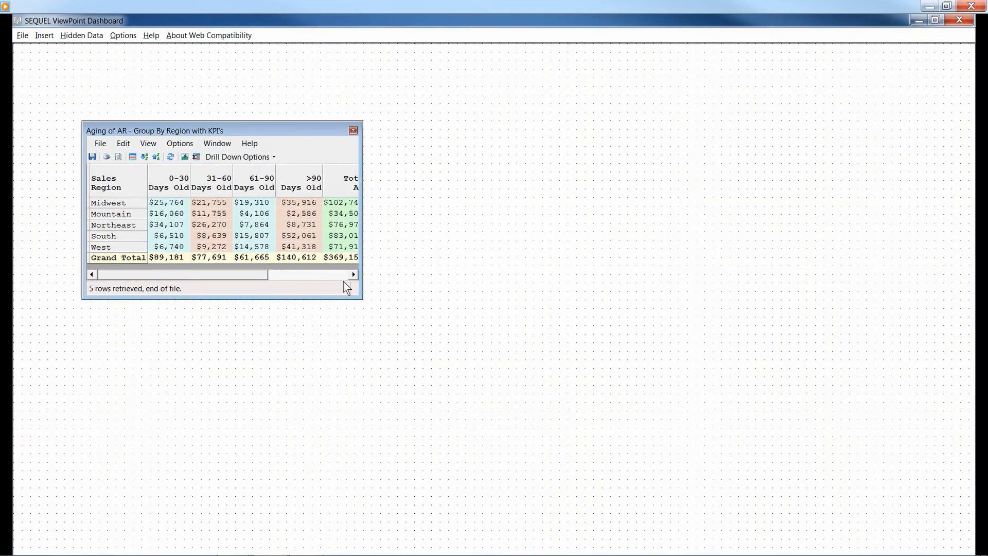
drag(363, 300, 452, 306)
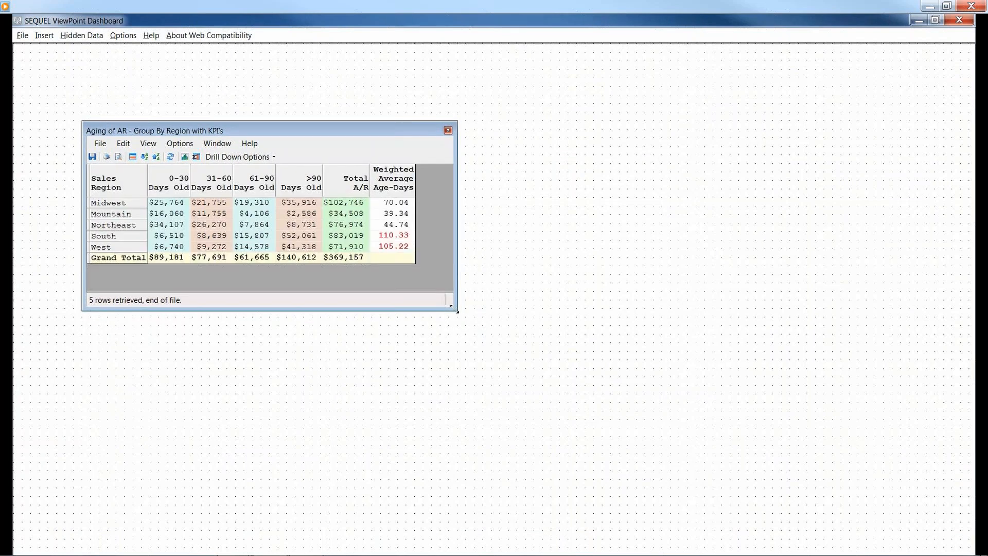
Chart the Total A/R values from Midwest through West in the dashboard's AR view.
drag(351, 204, 350, 243)
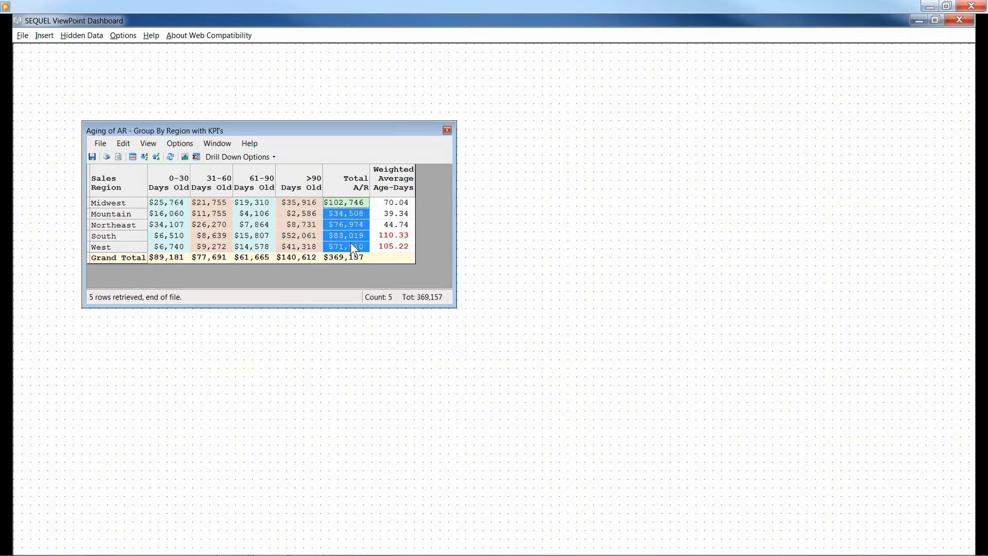
click(185, 156)
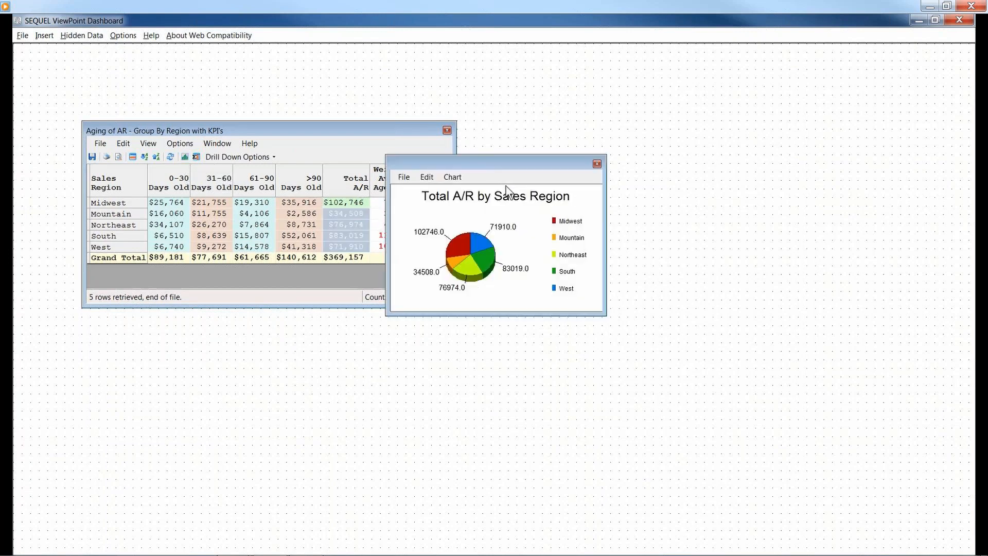
Move the Total A/R pie chart beside the AR view, and insert the ORDERS2 view from library BUSINTEL into the dashboard.
drag(480, 163, 579, 136)
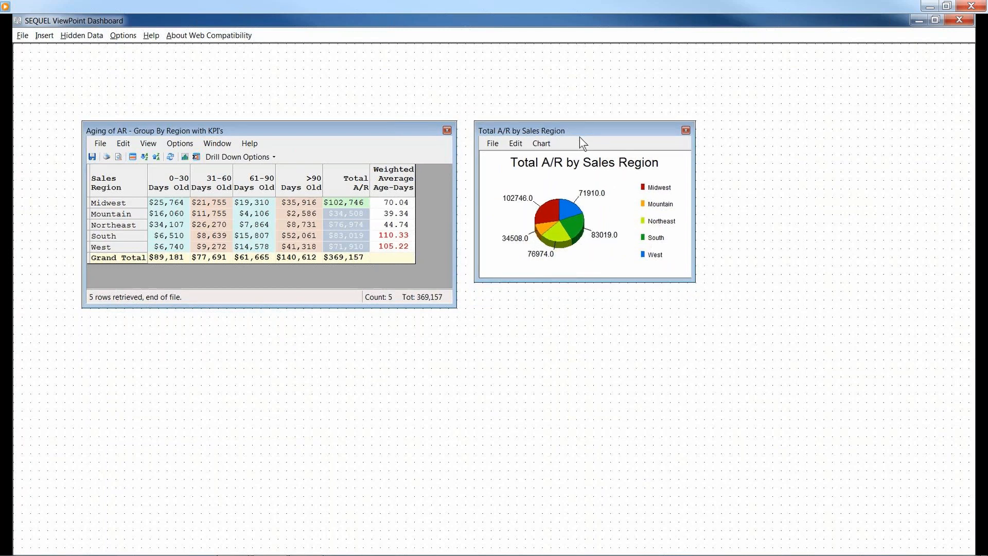
mouse_move(553, 231)
right_click(392, 346)
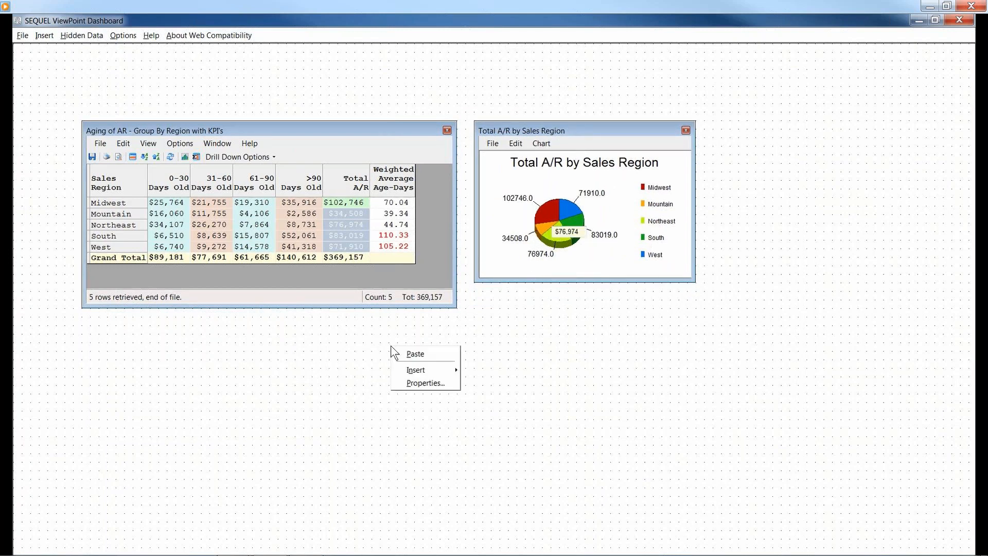
mouse_move(432, 370)
click(483, 369)
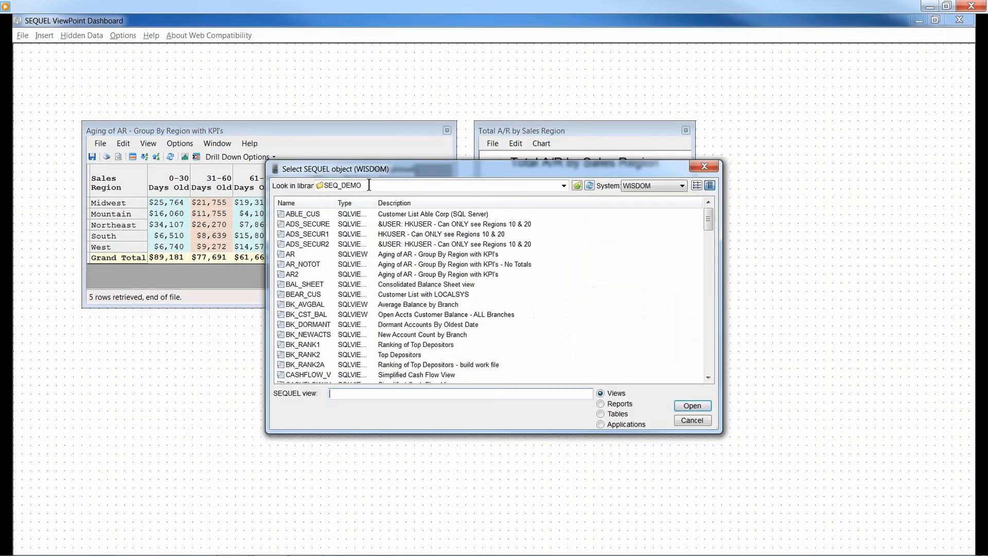
drag(369, 185, 292, 186)
text(BUSINTEL)
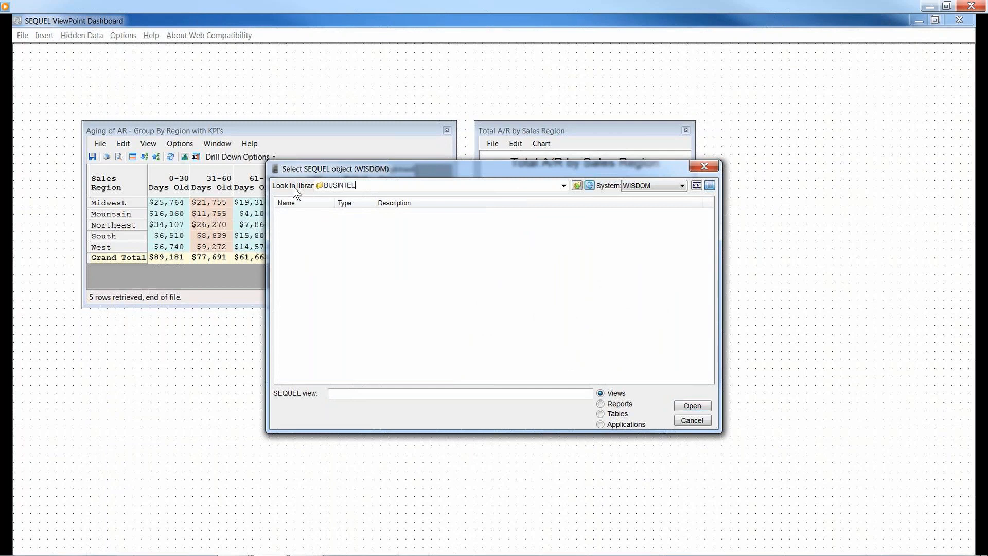
key(Return)
click(304, 245)
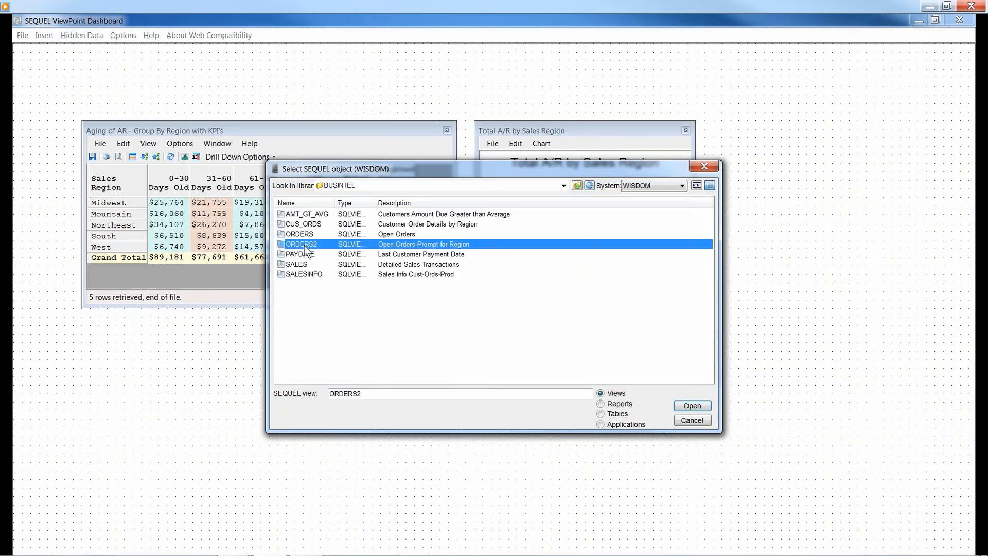
double_click(304, 246)
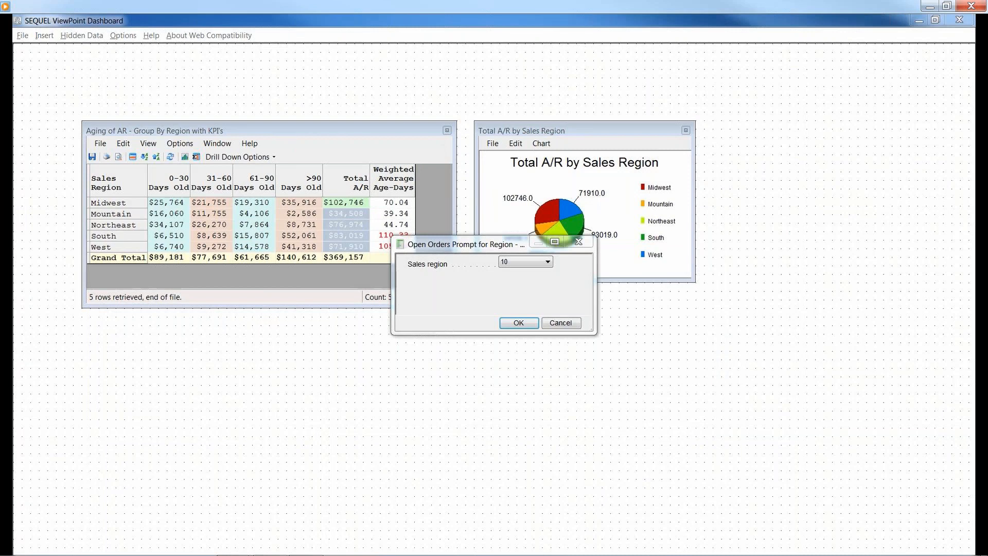
Run the ORDERS2 view for sales region 40 without saving the variable values with the dashboard.
click(547, 261)
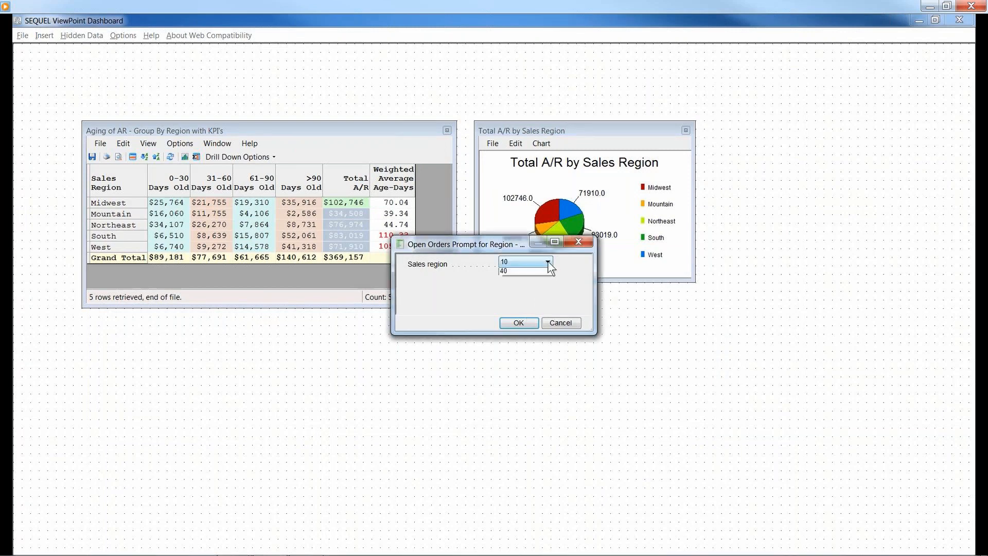
click(512, 295)
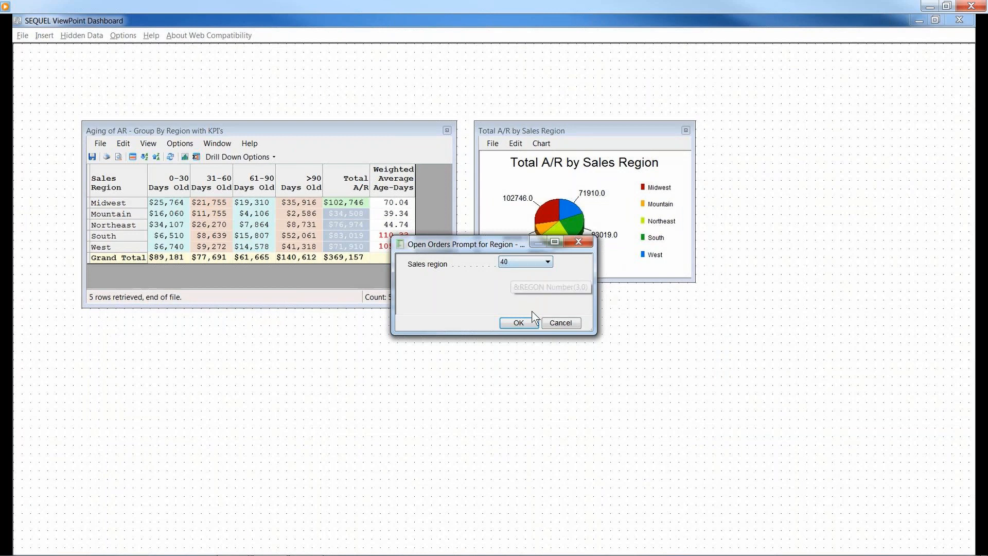
click(520, 322)
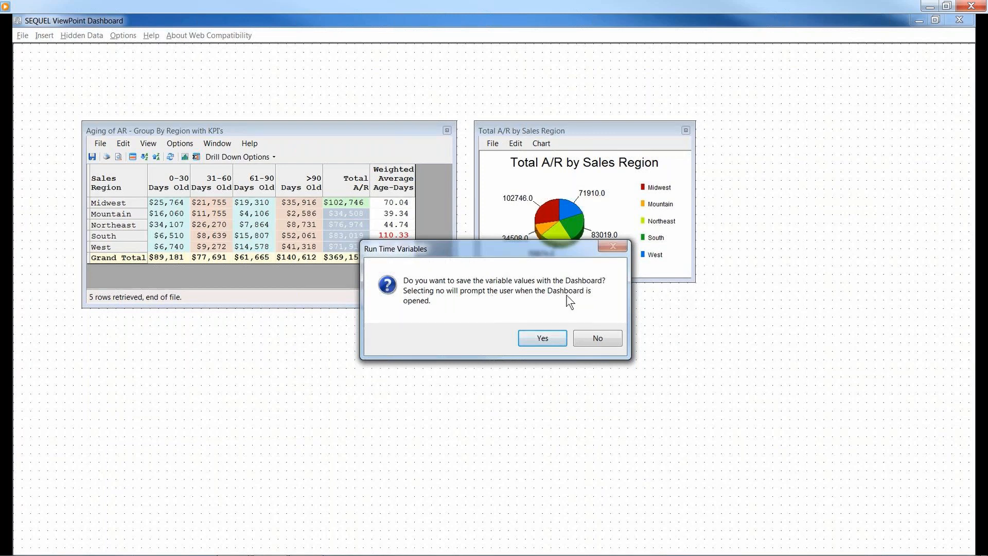
click(597, 338)
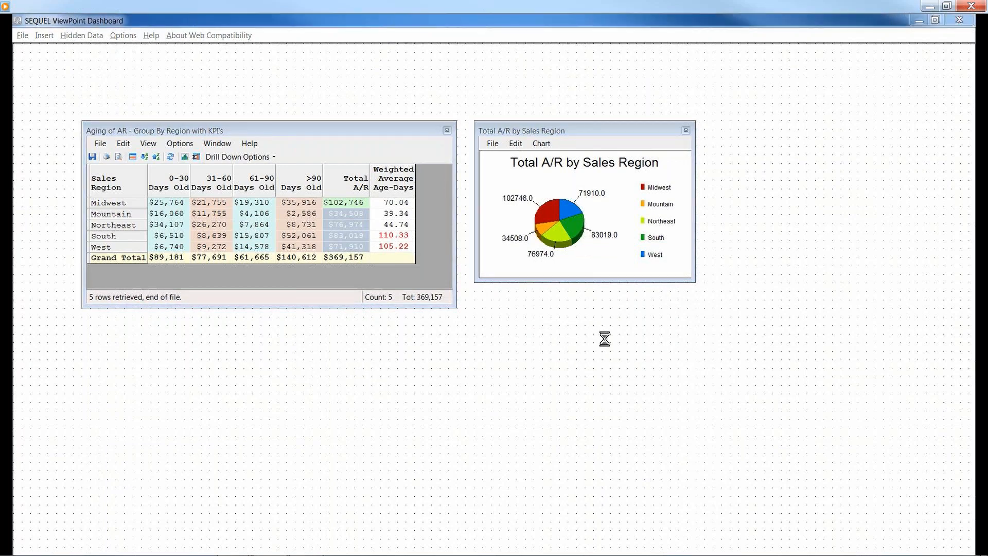
Arrange the AR view and the pie chart side by side along the canvas's upper edge, with the open orders view beneath them.
drag(356, 131, 290, 60)
drag(542, 127, 475, 59)
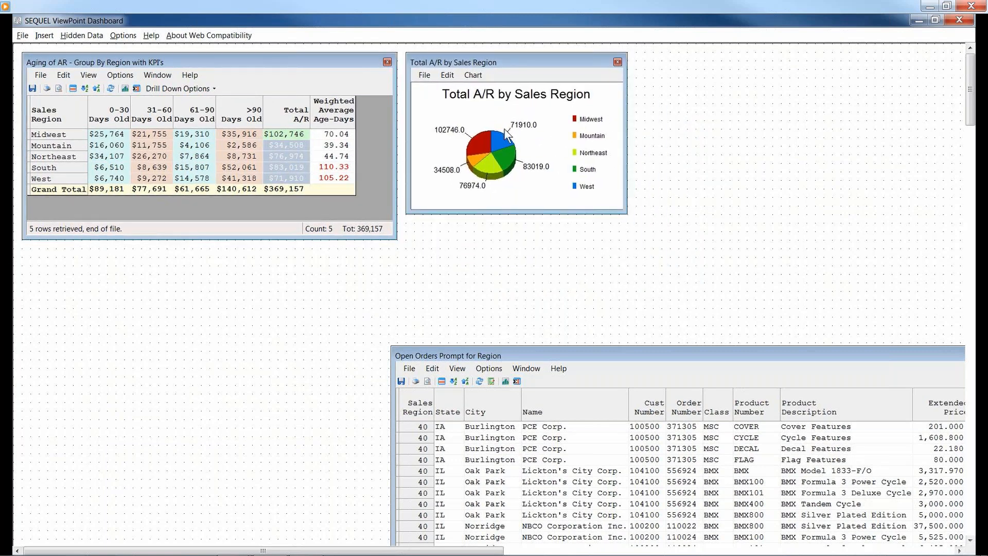
drag(564, 354, 246, 249)
Add the borderless text "DASHBOARD EXAMPLE" in Verdana 20 to the dashboard and place it beside the pie chart near the canvas's upper edge.
right_click(746, 78)
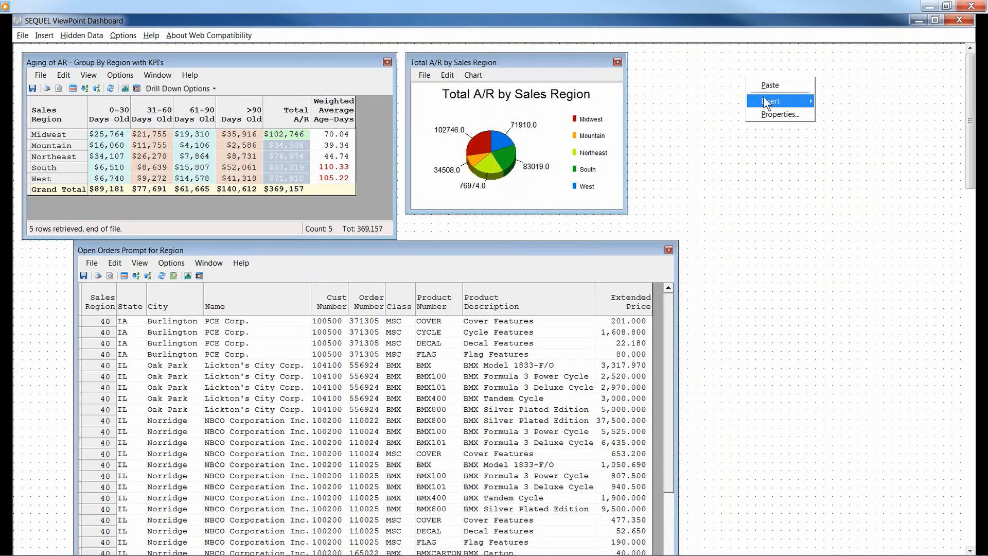
mouse_move(767, 102)
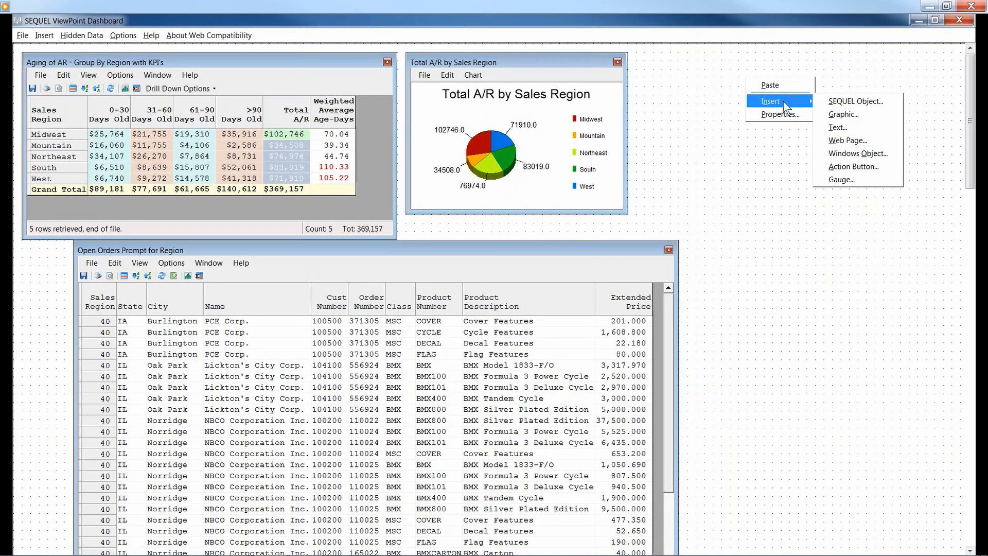
click(850, 129)
text(DASHBOA)
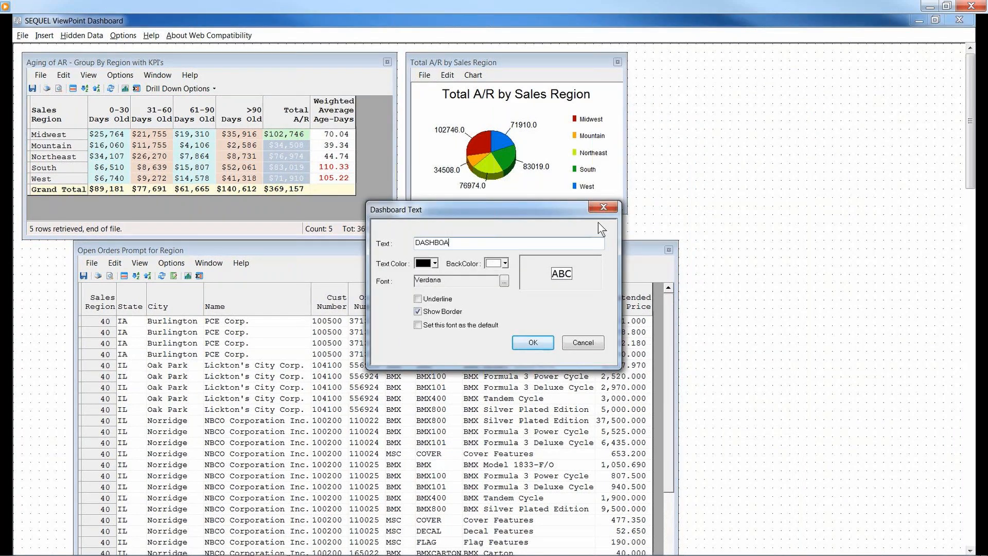
text(RD EXAMPLE)
click(505, 281)
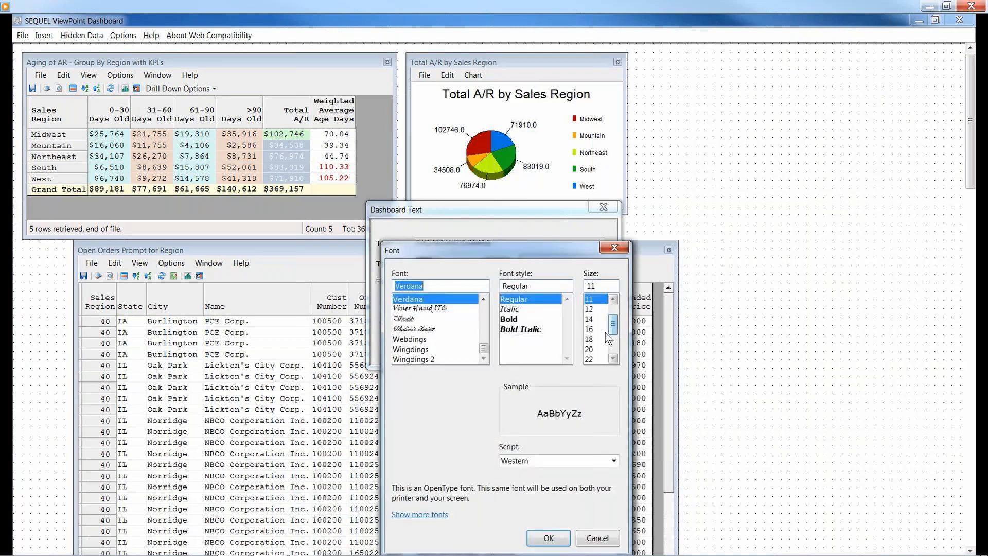
click(590, 350)
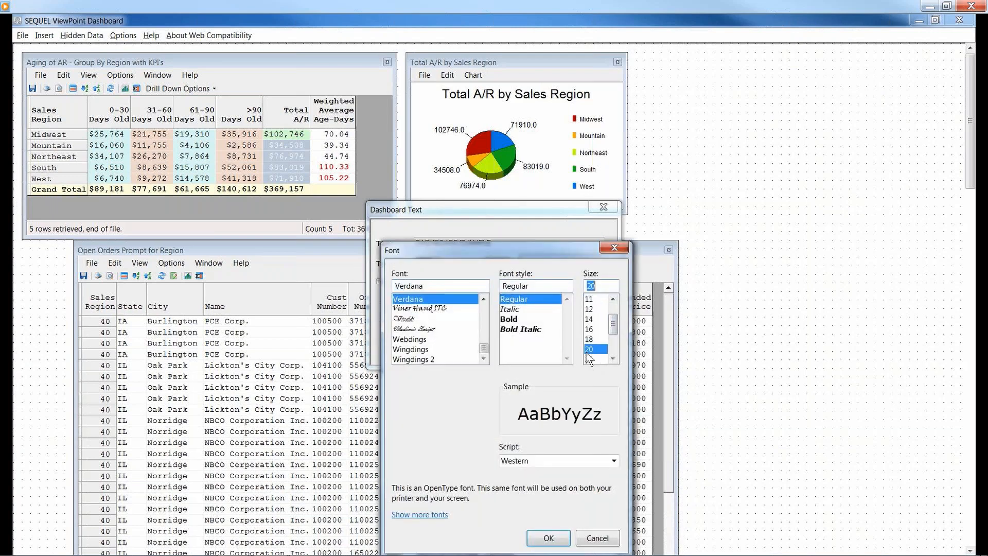
click(556, 544)
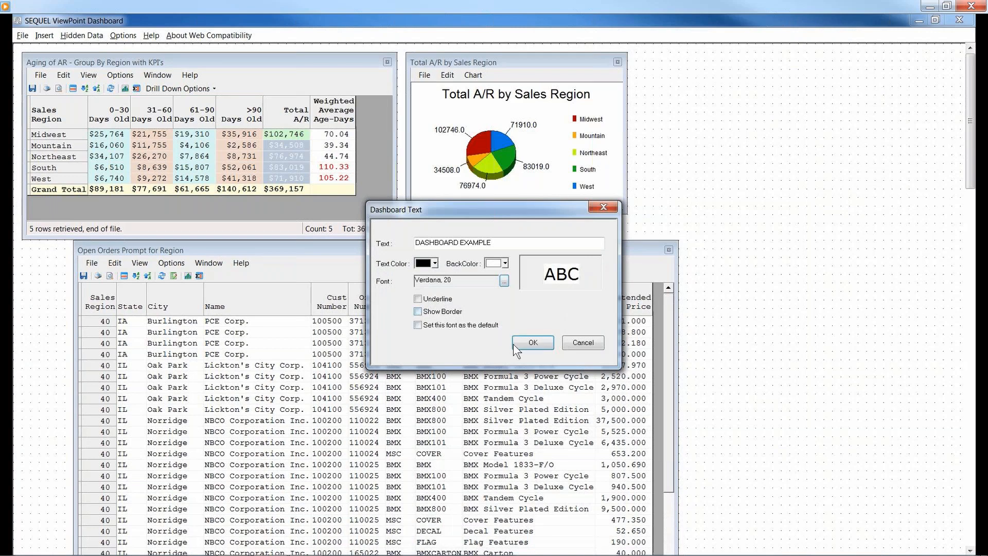
click(533, 343)
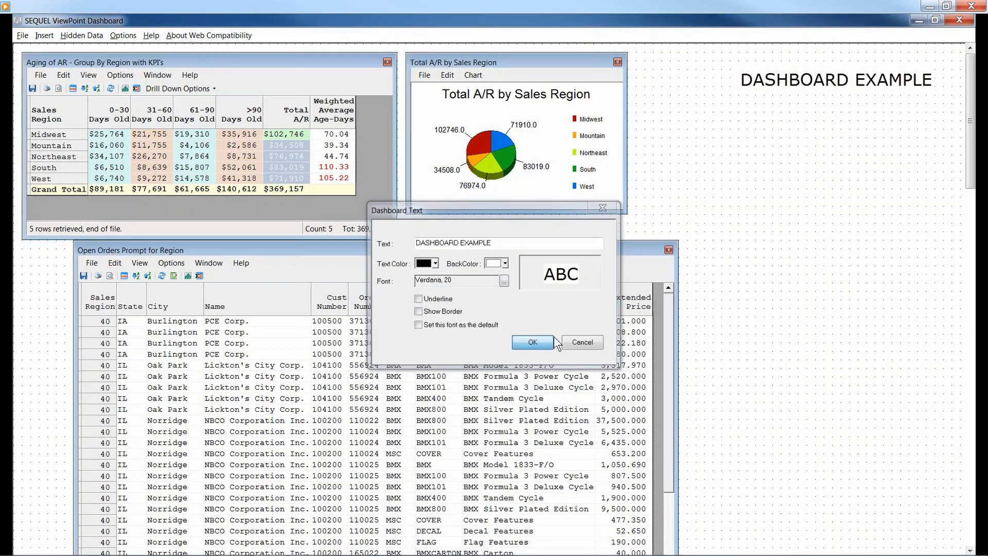
drag(758, 84, 783, 69)
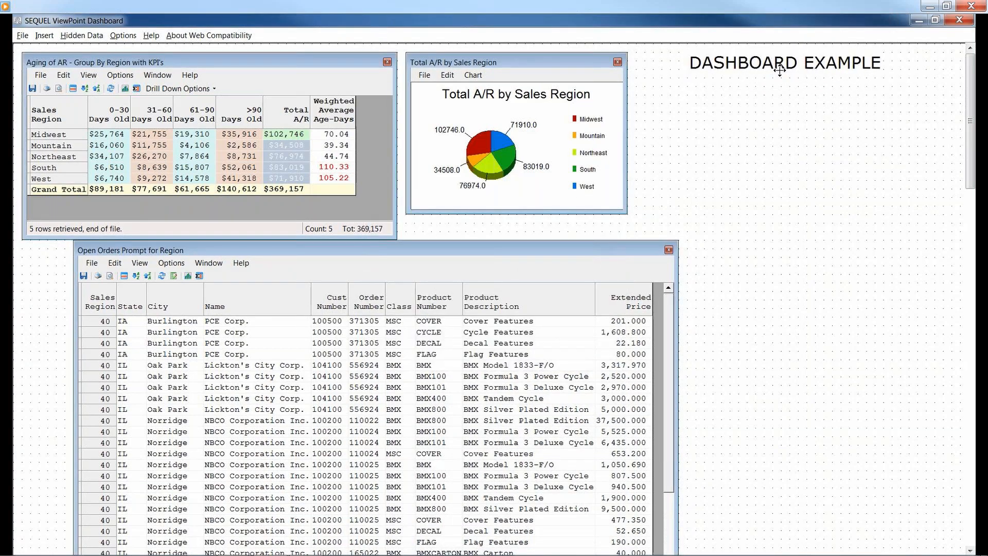
right_click(779, 96)
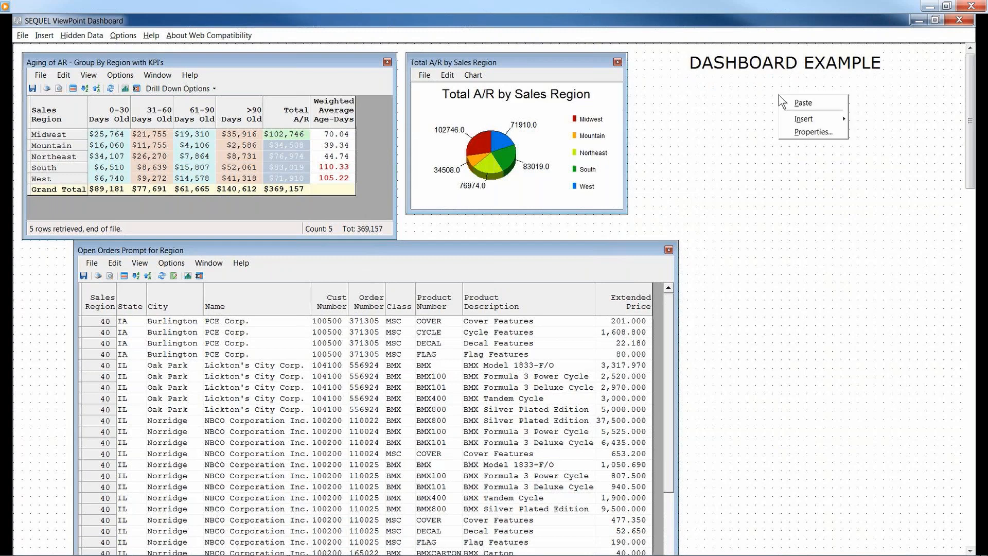
mouse_move(807, 119)
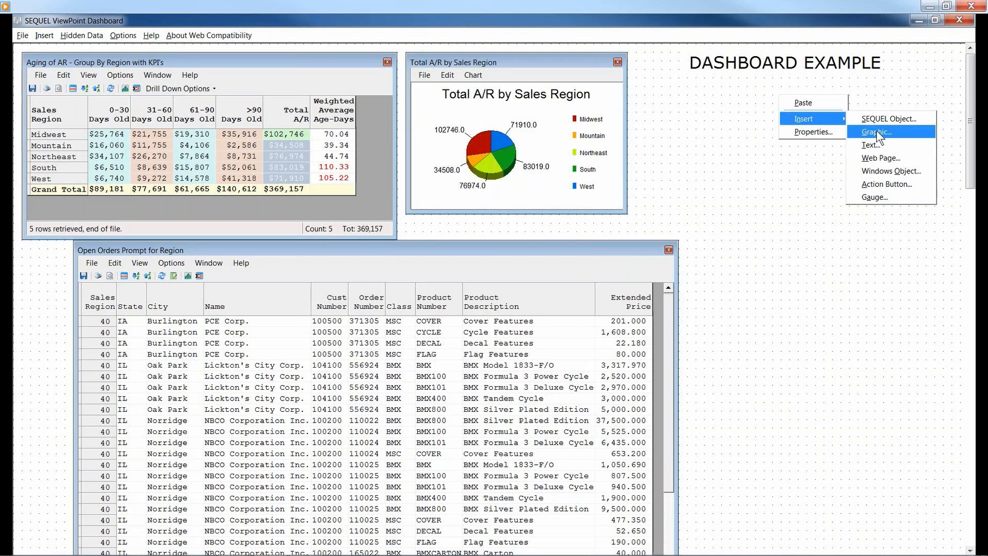
click(775, 185)
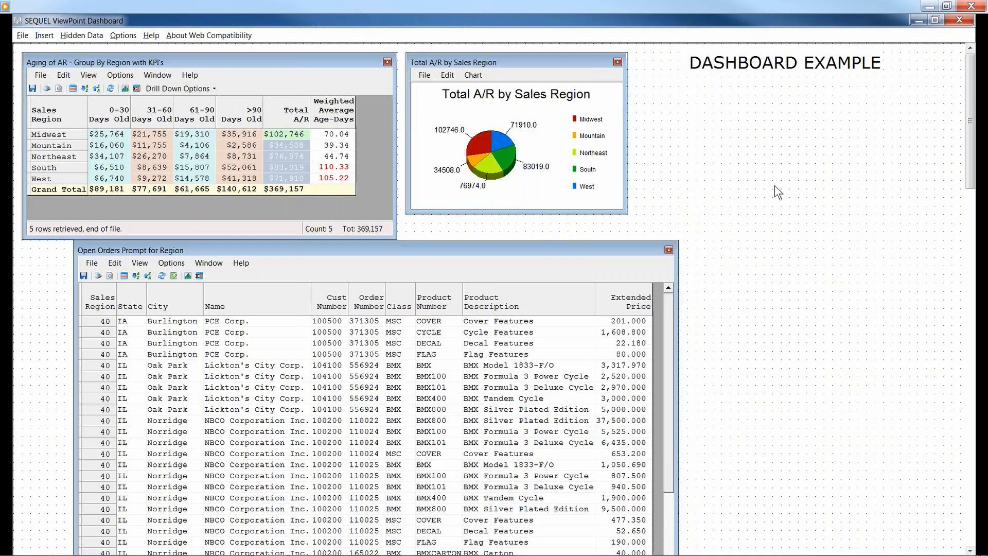
Save the dashboard as System i object SAMPLEDASH in library BUSINTEL with the description "Sample Dashboard".
click(22, 35)
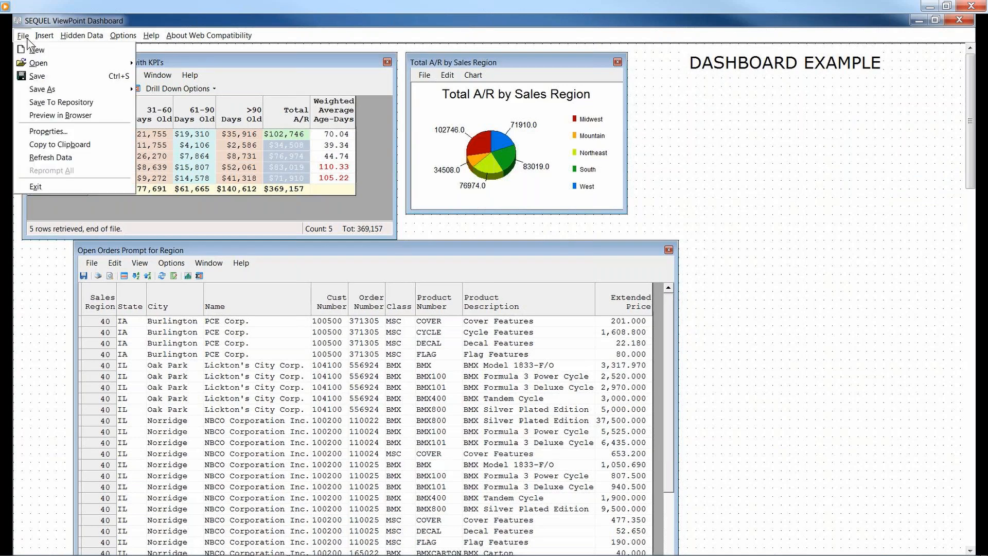
click(30, 76)
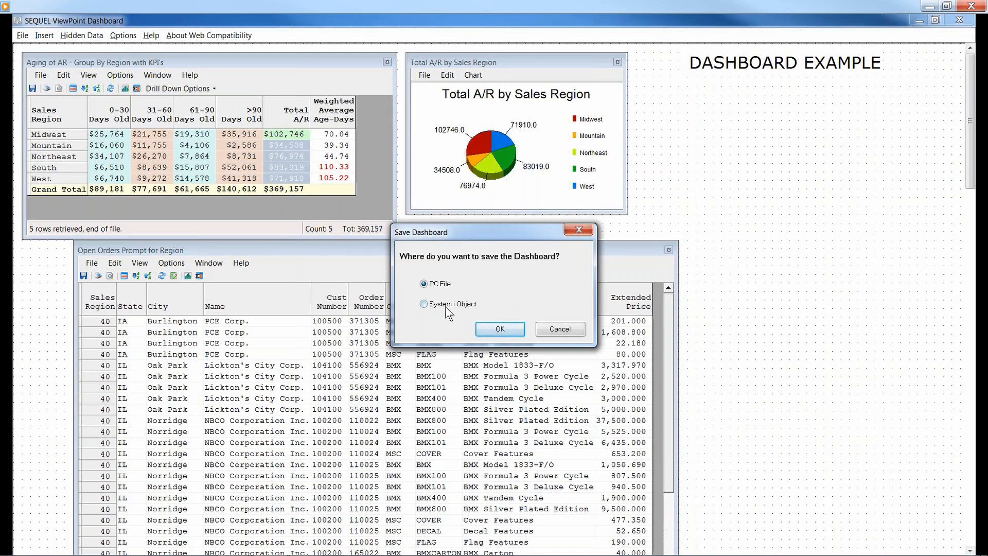
click(444, 304)
click(482, 325)
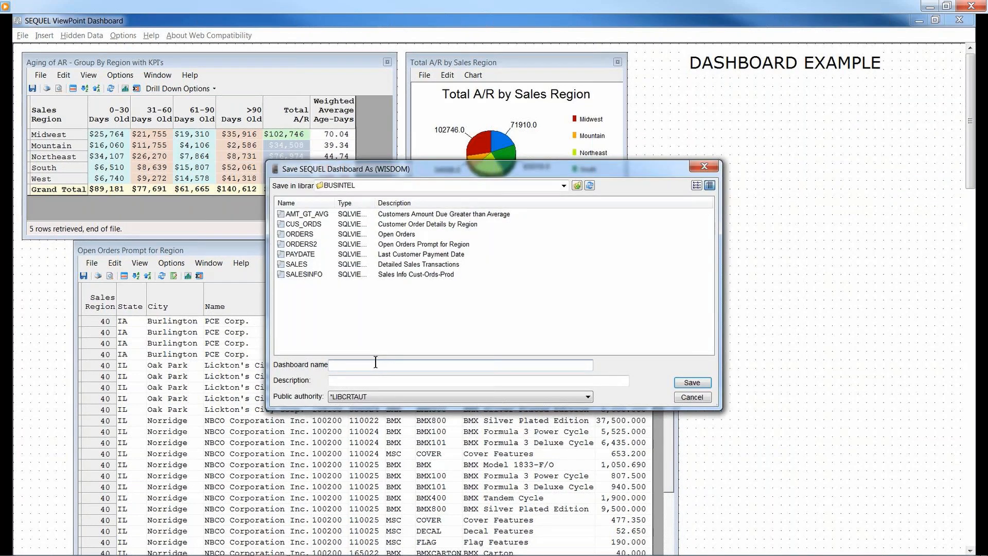
text(SAMPLEDASH)
key(Tab)
text(Sample D)
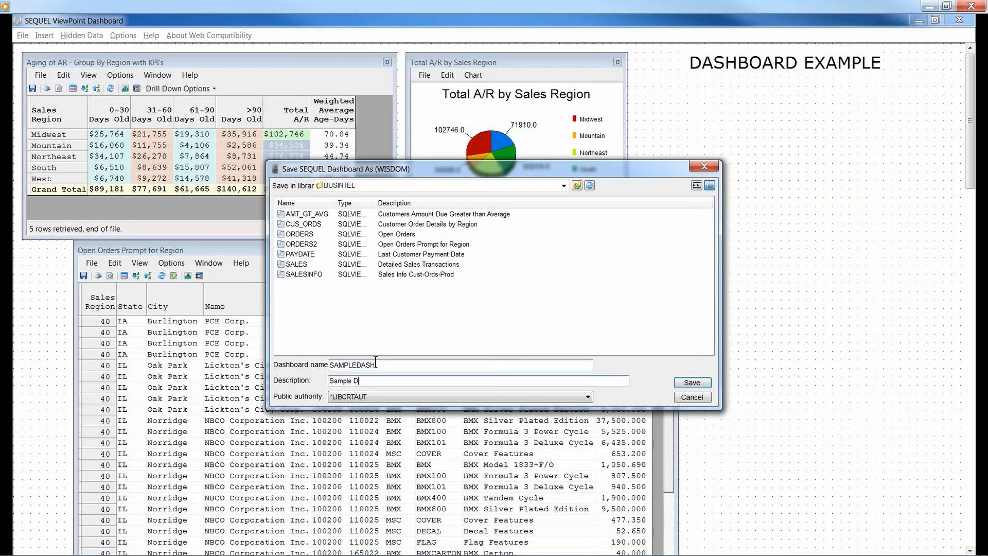
text(ashboard)
click(681, 384)
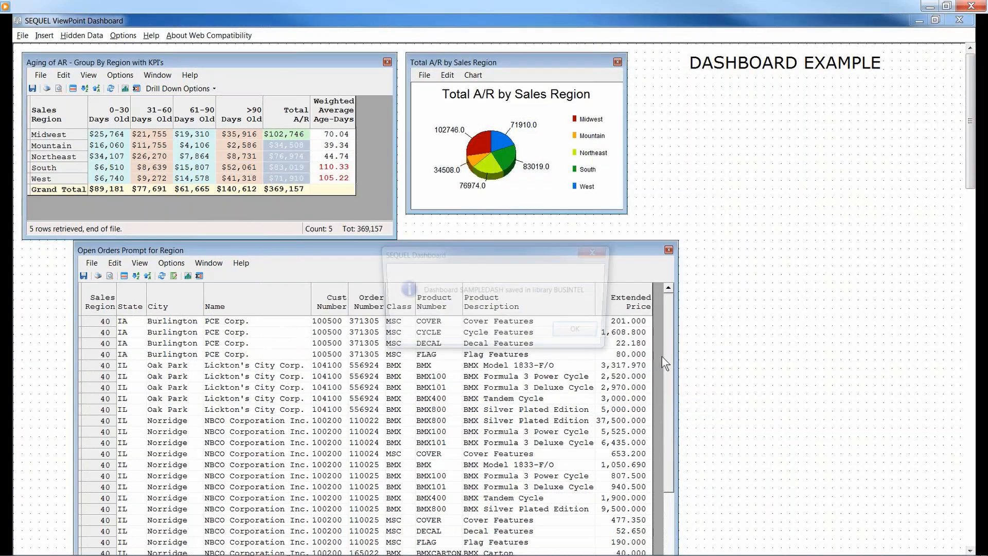
click(587, 328)
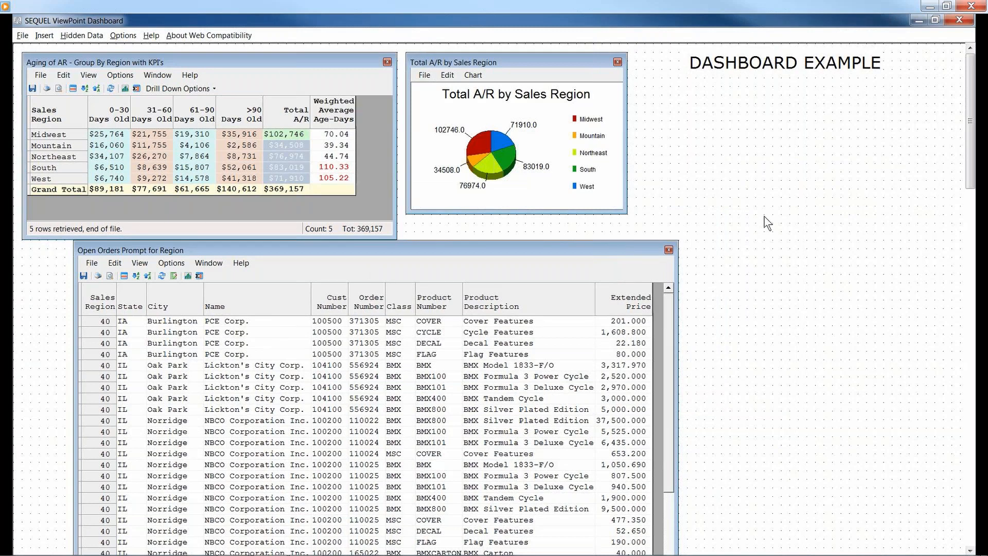
Close the dashboard and switch to the SEQUEL web object list.
click(960, 22)
click(923, 22)
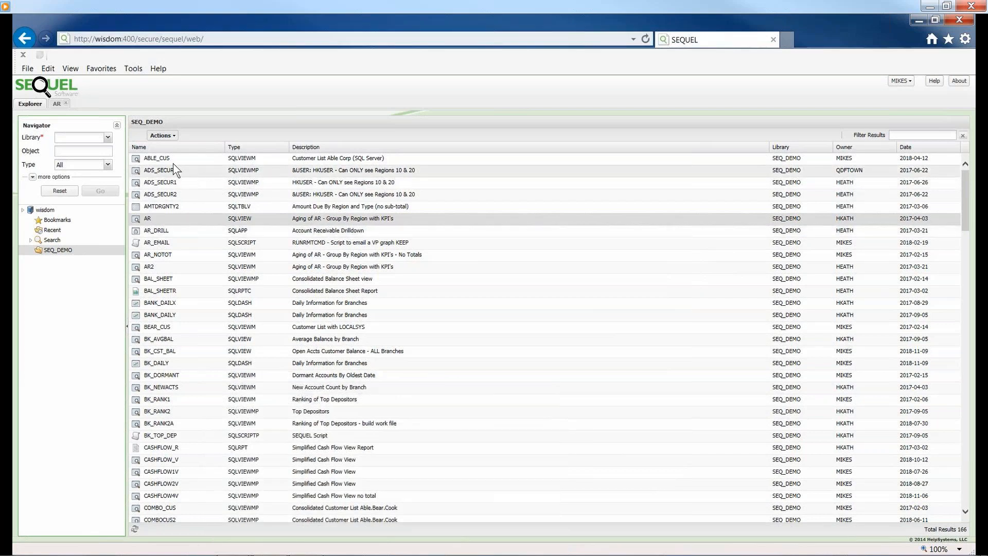
Sort the SEQ_DEMO objects by type and open the Managers Daily Dashboard through the MENU_DASHB menu dashboard.
click(273, 146)
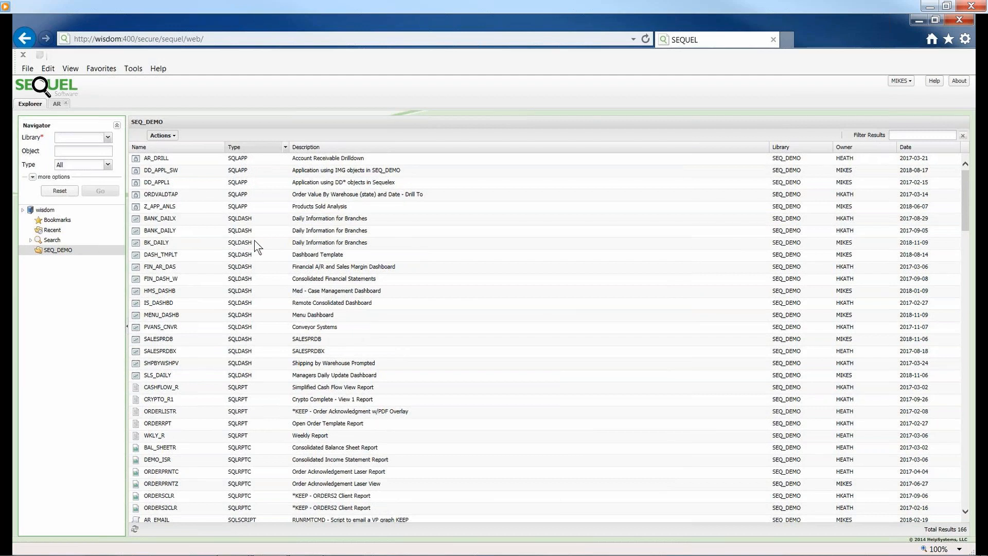
click(194, 316)
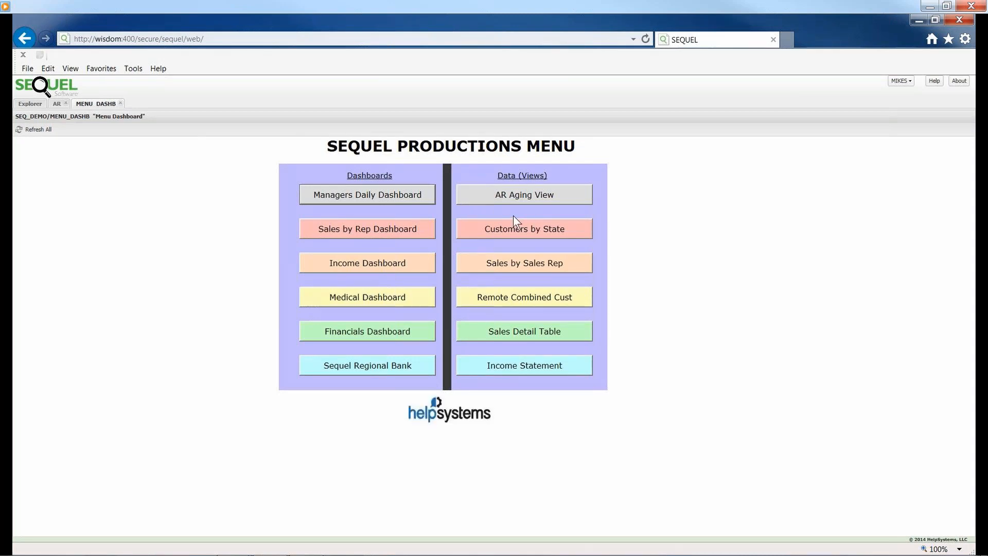
click(332, 193)
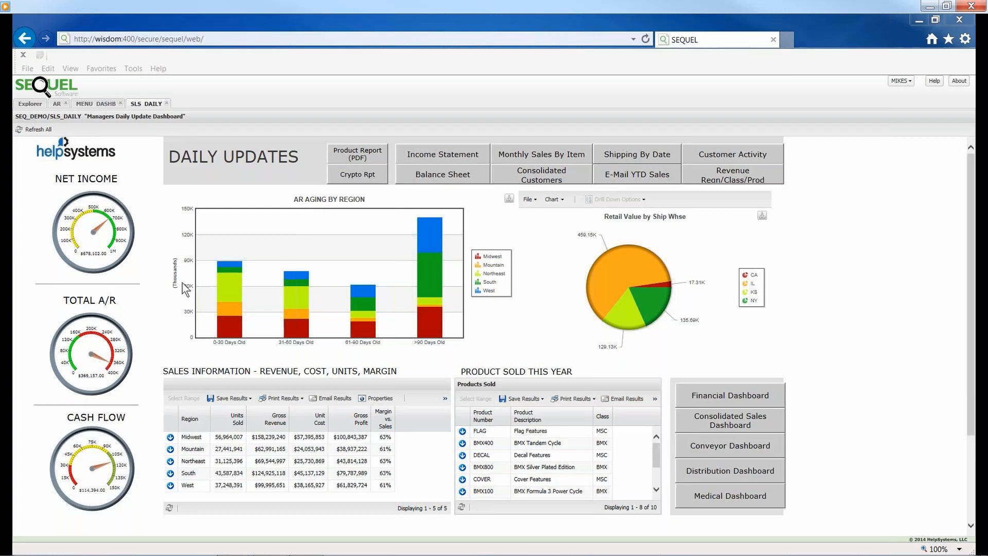
Examine the AR aging bar values by region and pull out the IL slice of the Retail Value by Ship Whse pie chart.
mouse_move(225, 320)
mouse_move(346, 303)
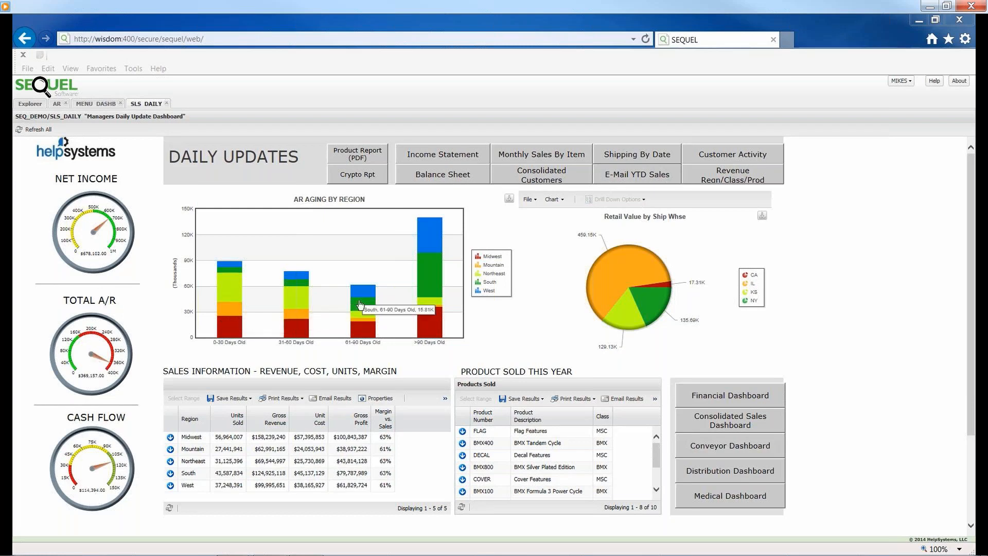
click(609, 264)
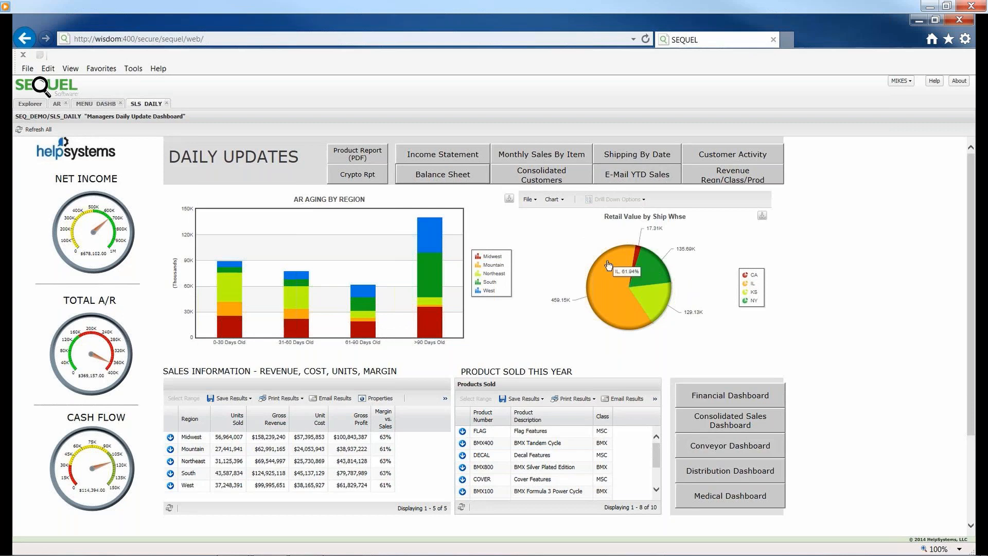
click(608, 265)
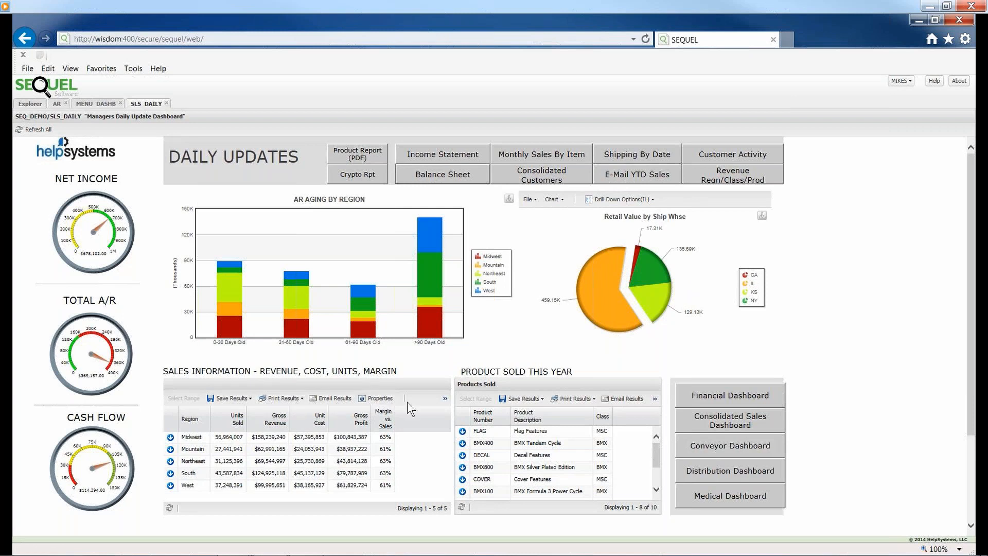
Examine the save options for the Sales Information table's results.
click(250, 400)
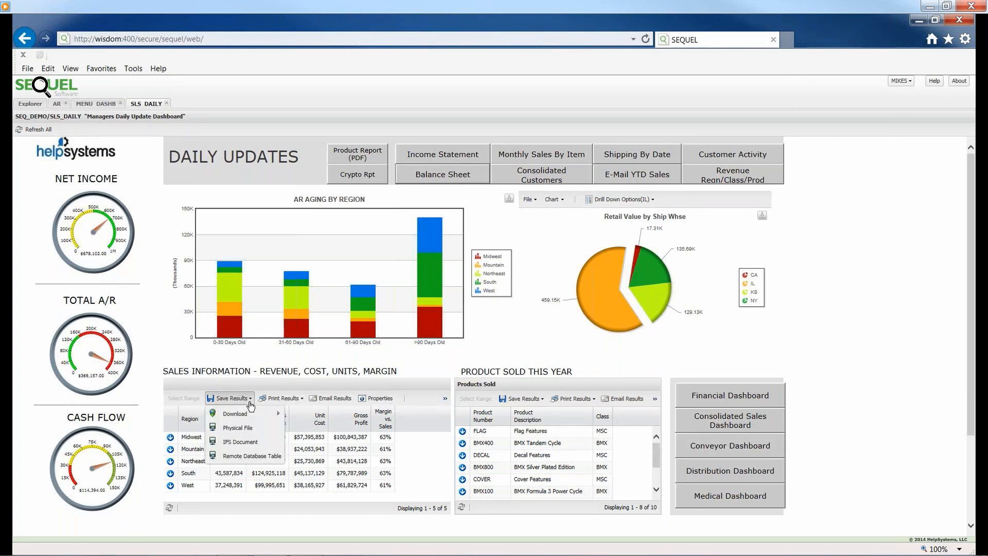
click(493, 335)
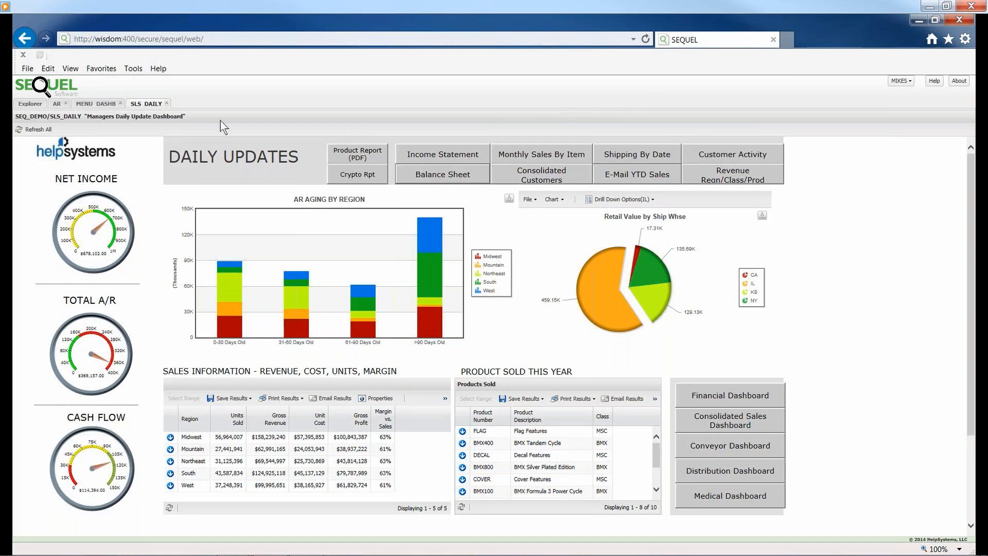
Open the Sales by Rep Dashboard from the menu dashboard and run it for salesman number 1.
click(96, 105)
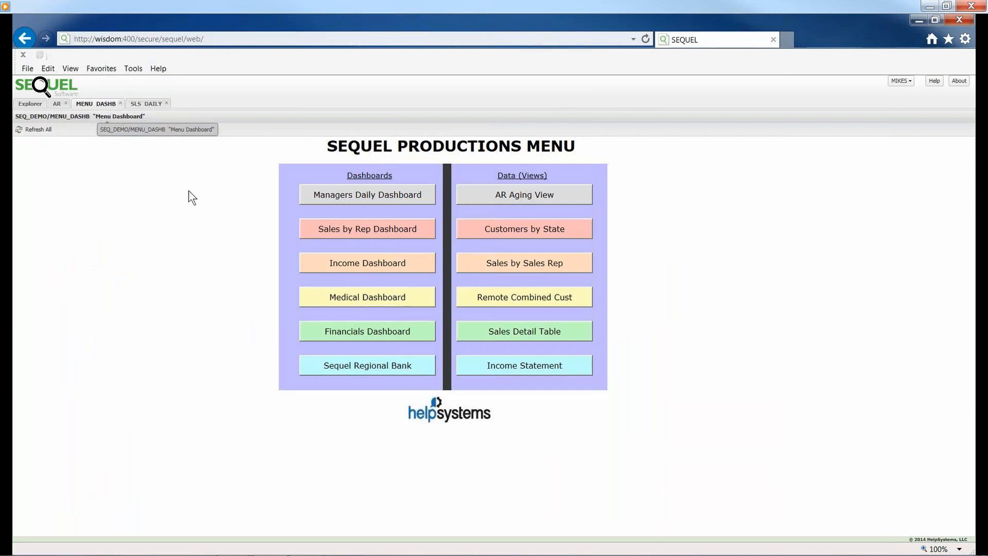
click(341, 233)
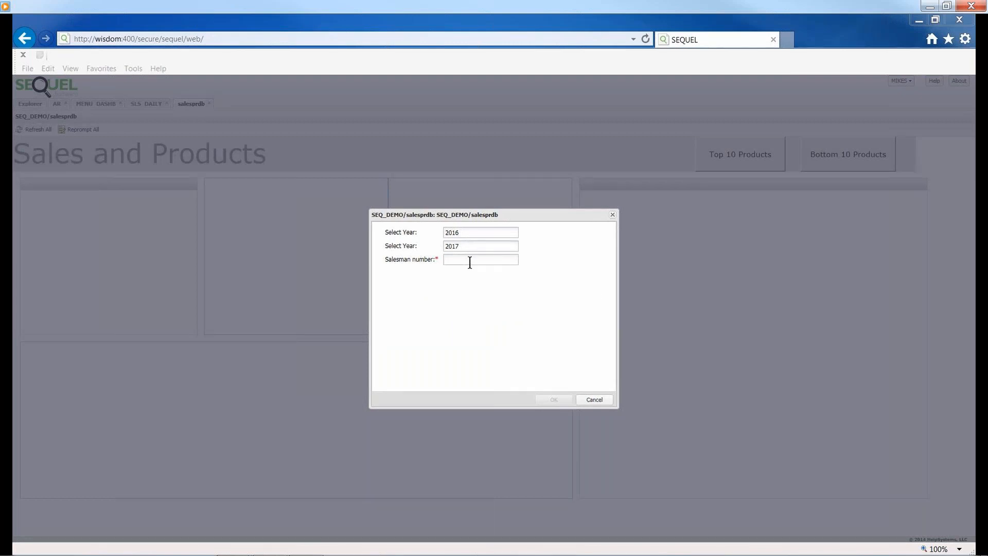
text(1)
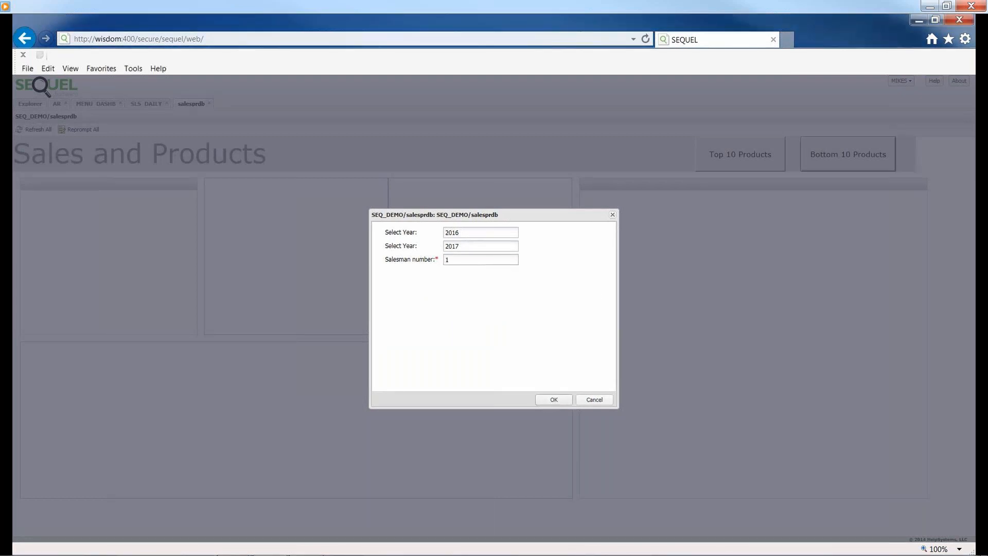
key(Return)
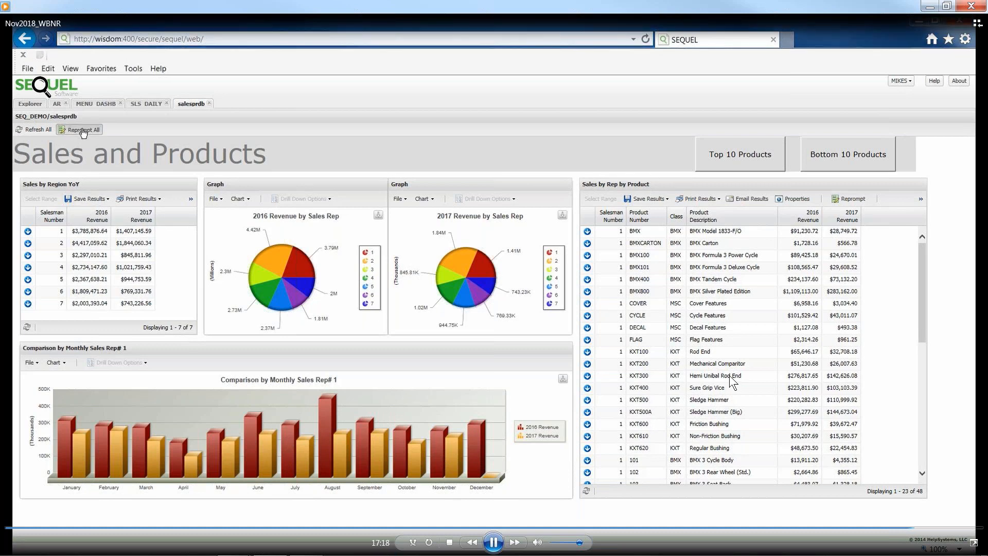
Reprompt the whole Sales and Products dashboard and rerun it for salesman number 7.
click(81, 129)
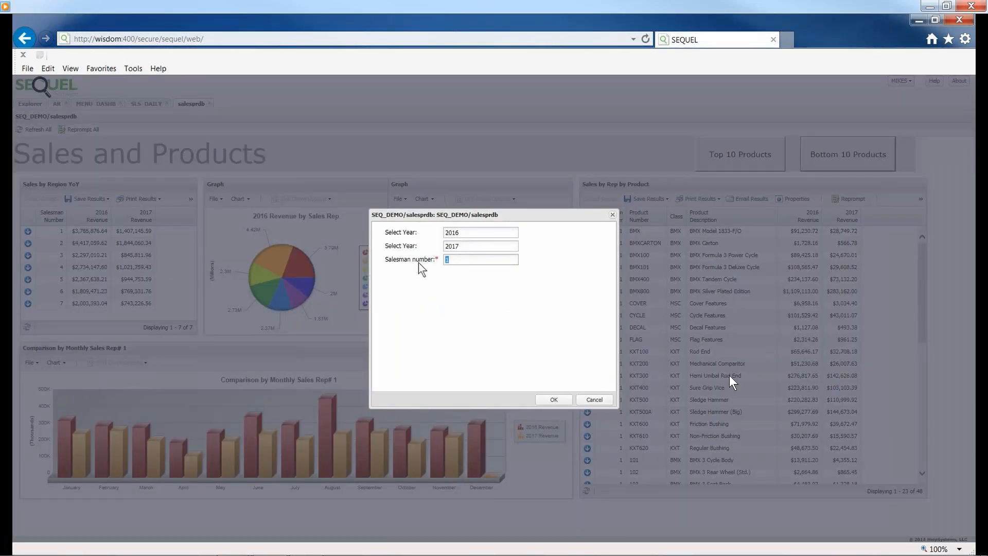
text(7)
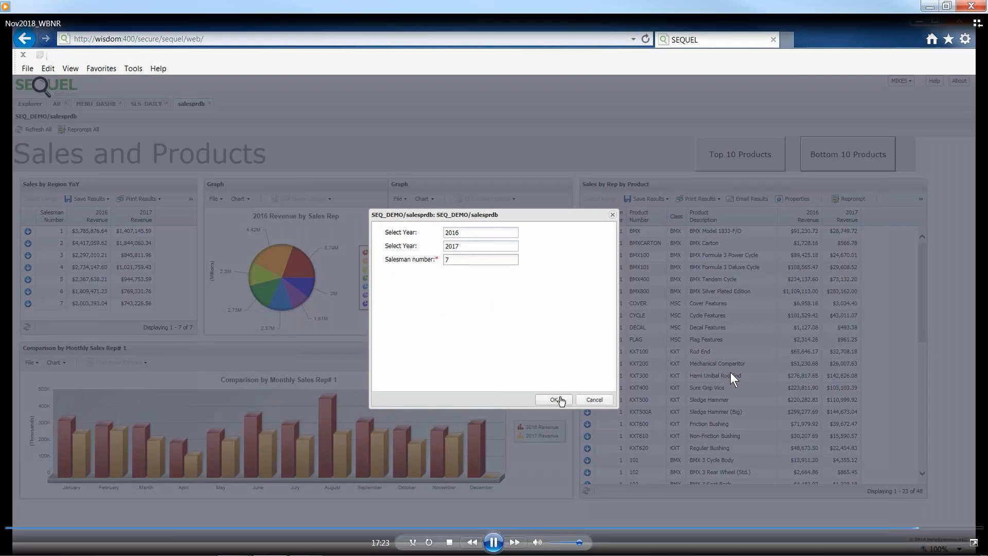
click(557, 400)
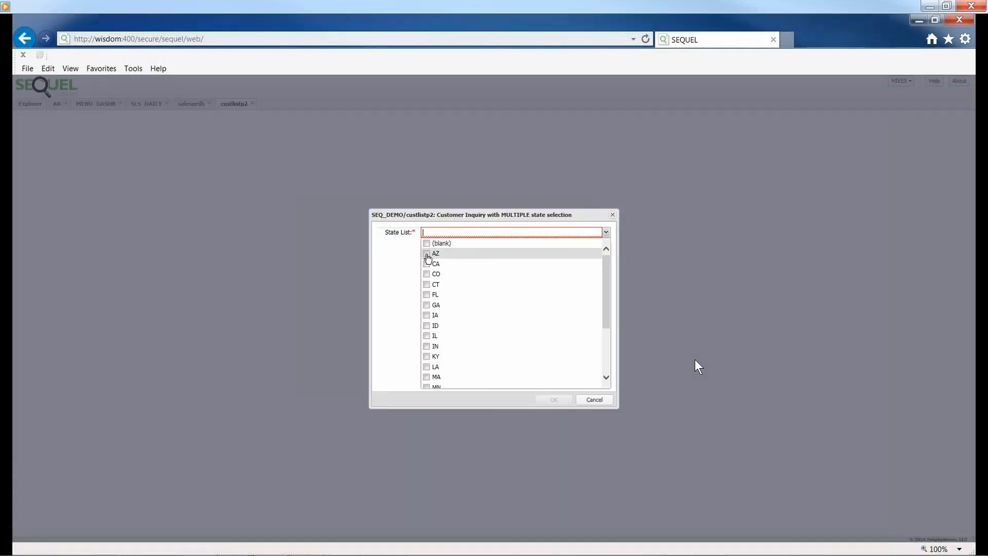
mouse_move(690, 357)
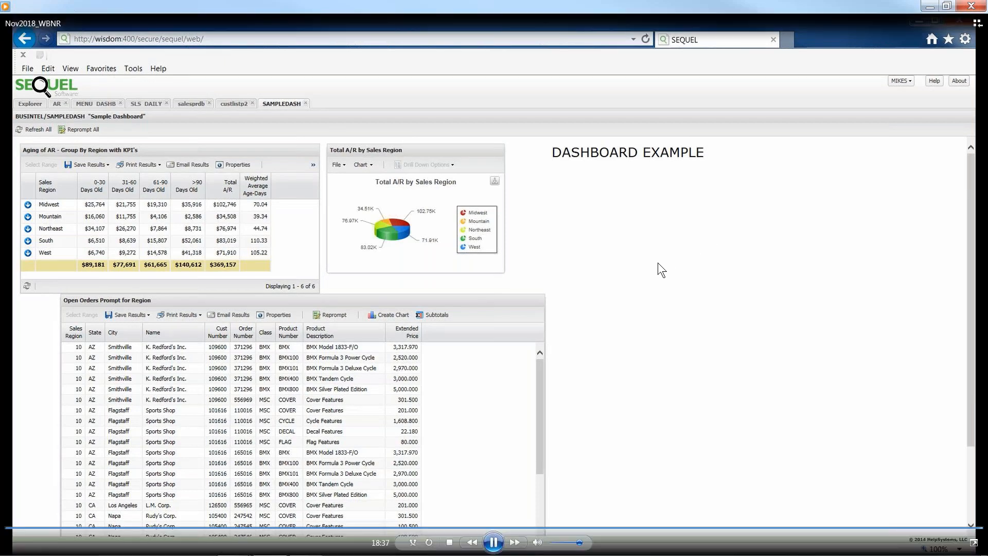
key(alt+Tab)
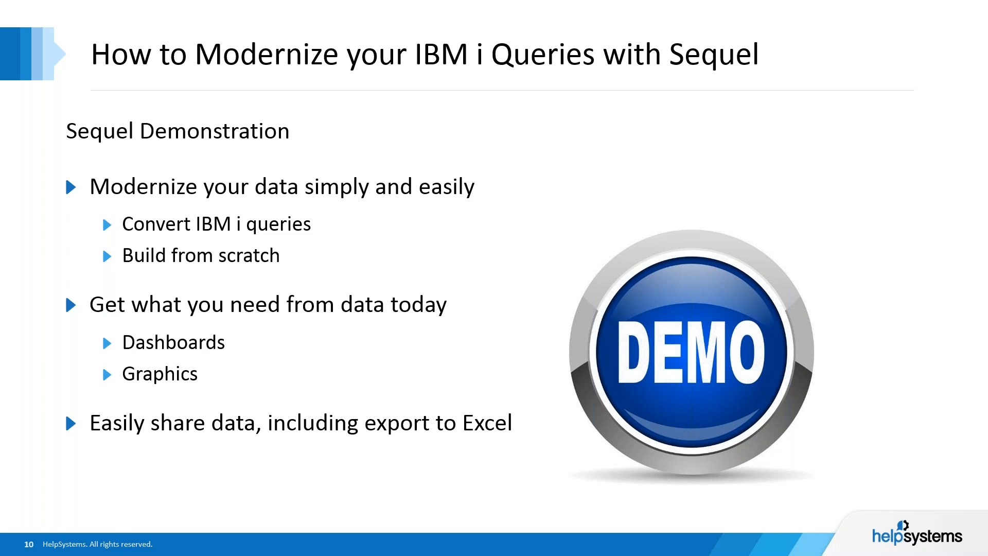
key(Right)
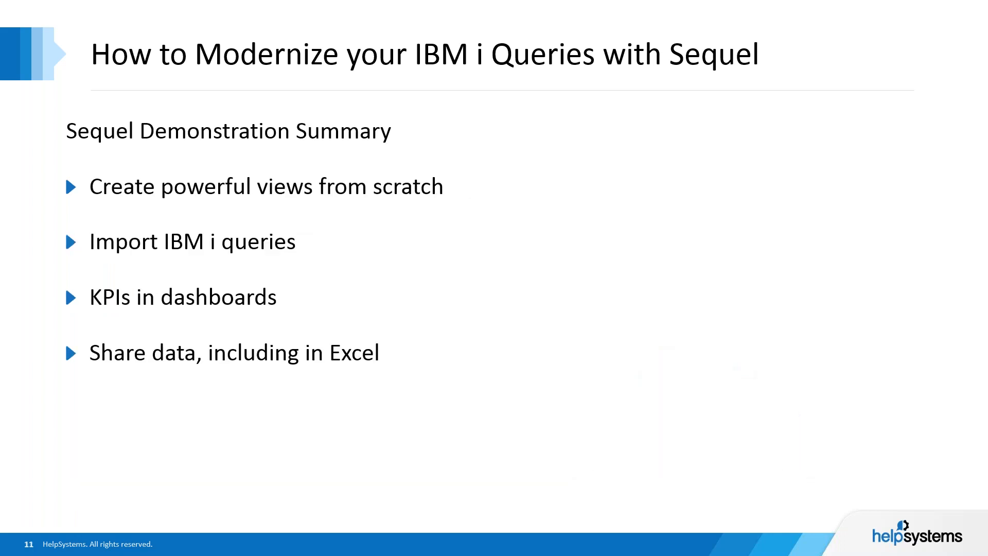